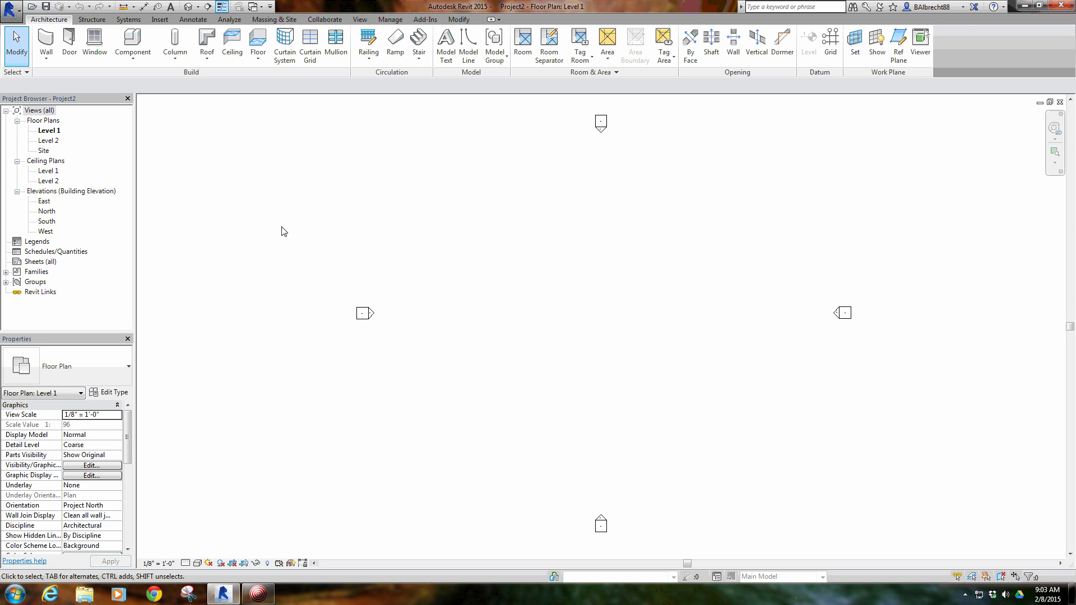
Step: Draw a horizontal wall about 38 feet long on Level 1 using the Exterior - Brick and CMU on MTL. Stud type
left_click(46, 40)
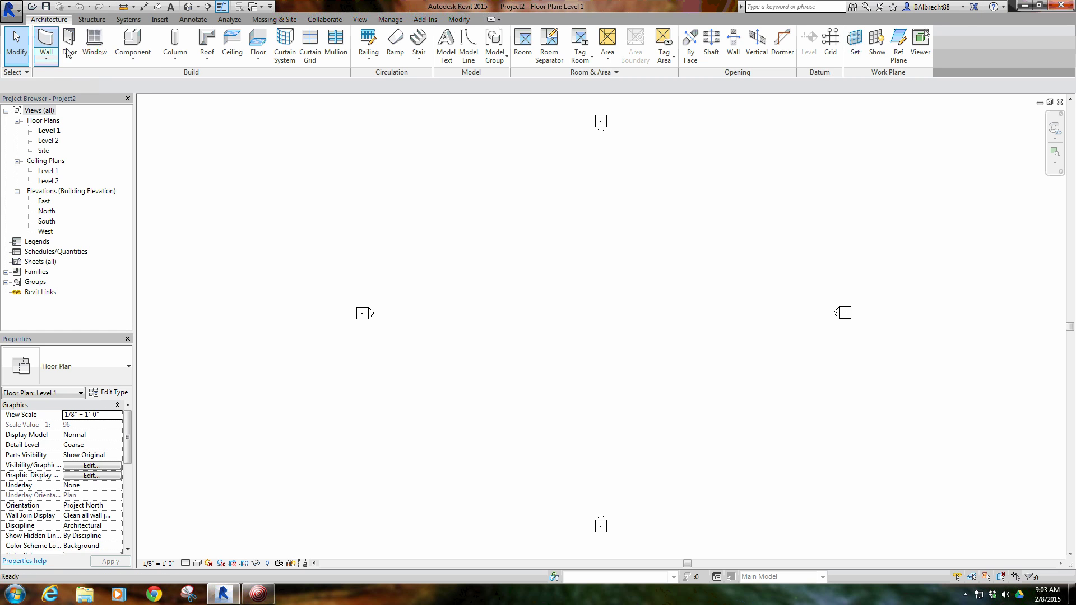
left_click(71, 374)
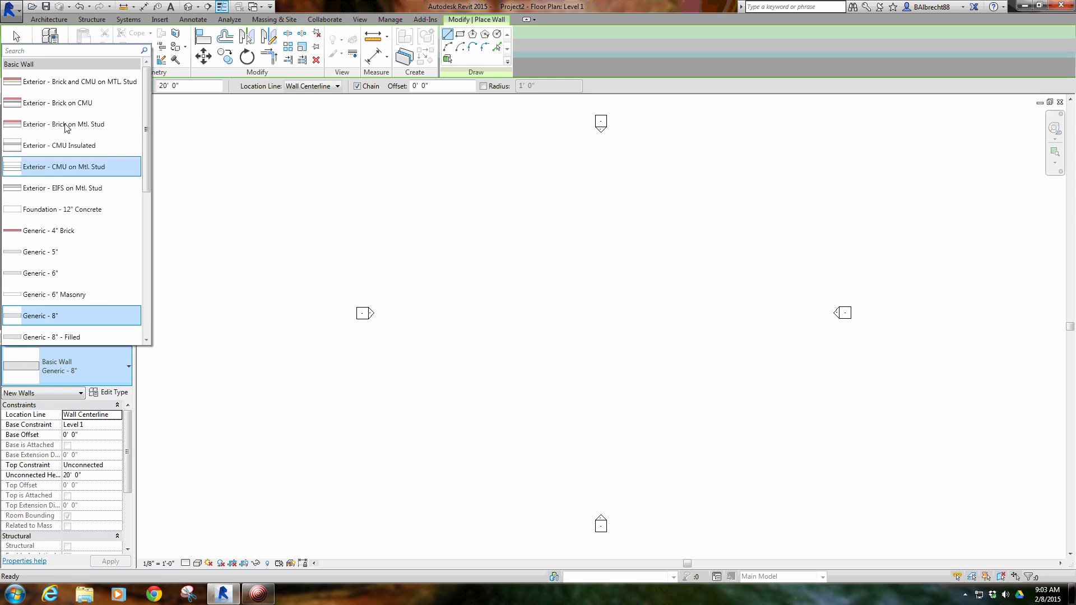
left_click(573, 290)
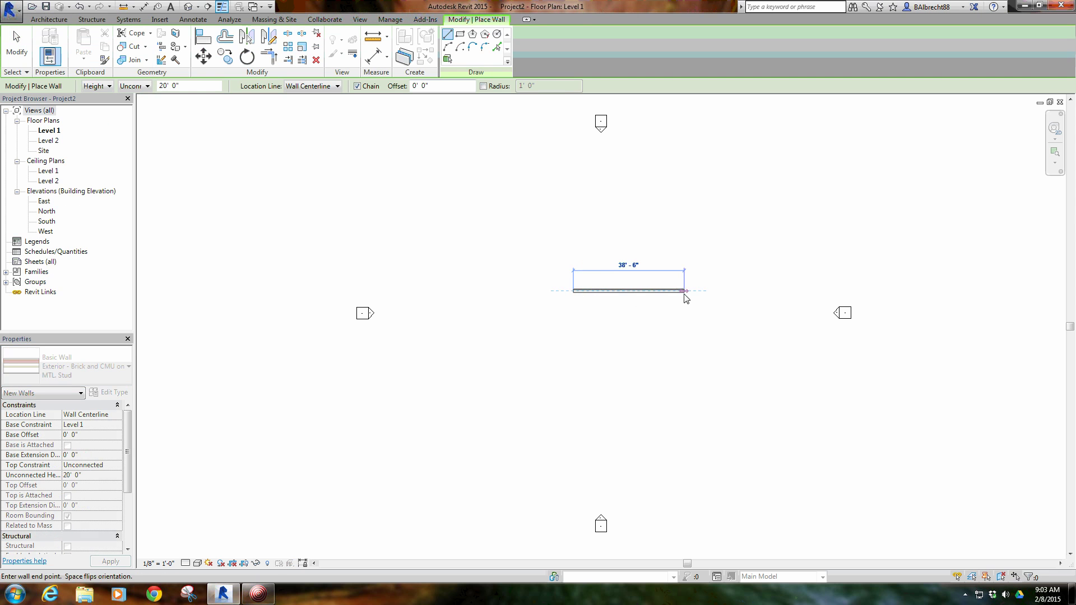
left_click(680, 290)
key("Escape")
key("Escape")
Step: Show the wall's brick face up close in the default 3D view with the Realistic visual style
left_click(188, 7)
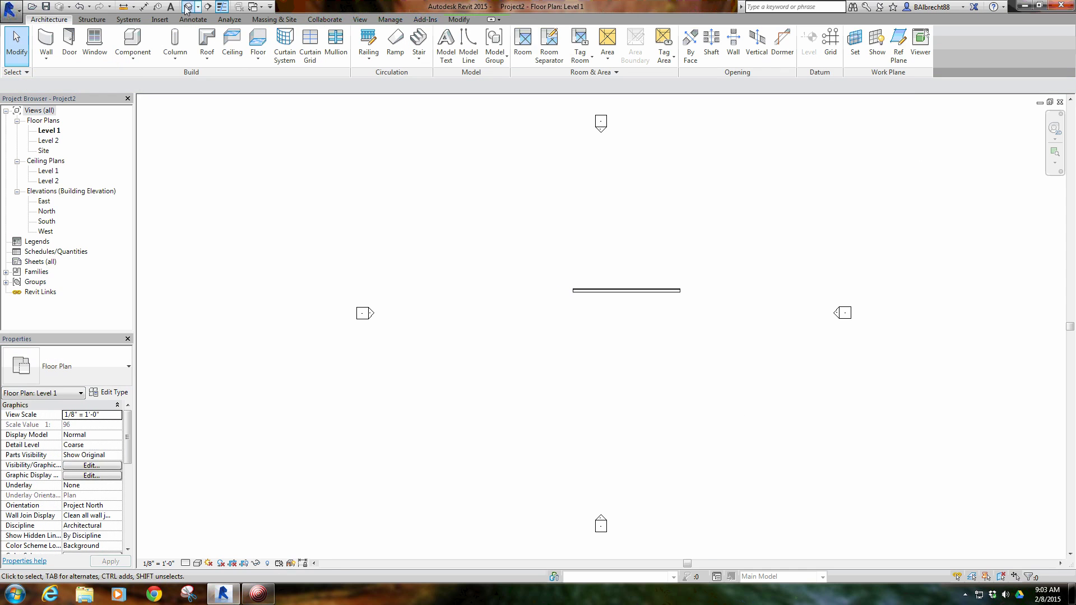
middle_click_drag(749, 392, 497, 308, "shift")
scroll(512, 499, "up", 3)
mouse_move(512, 498)
middle_mouse_down("shift")
mouse_move(530, 470)
mouse_move(511, 385)
mouse_move(527, 382)
mouse_move(372, 378)
mouse_move(291, 317)
middle_mouse_up("shift")
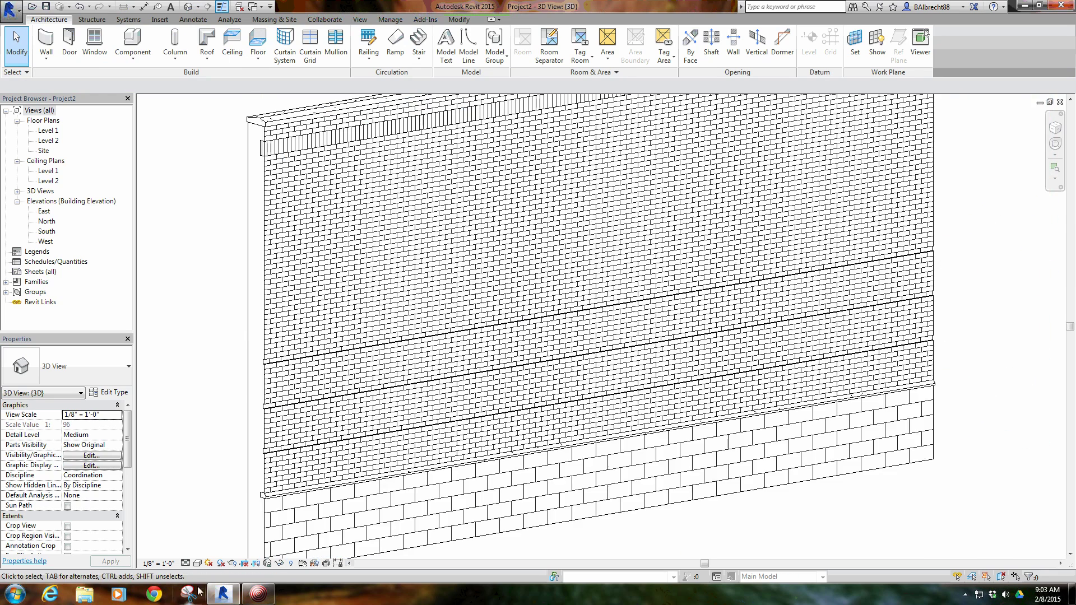
left_click(198, 563)
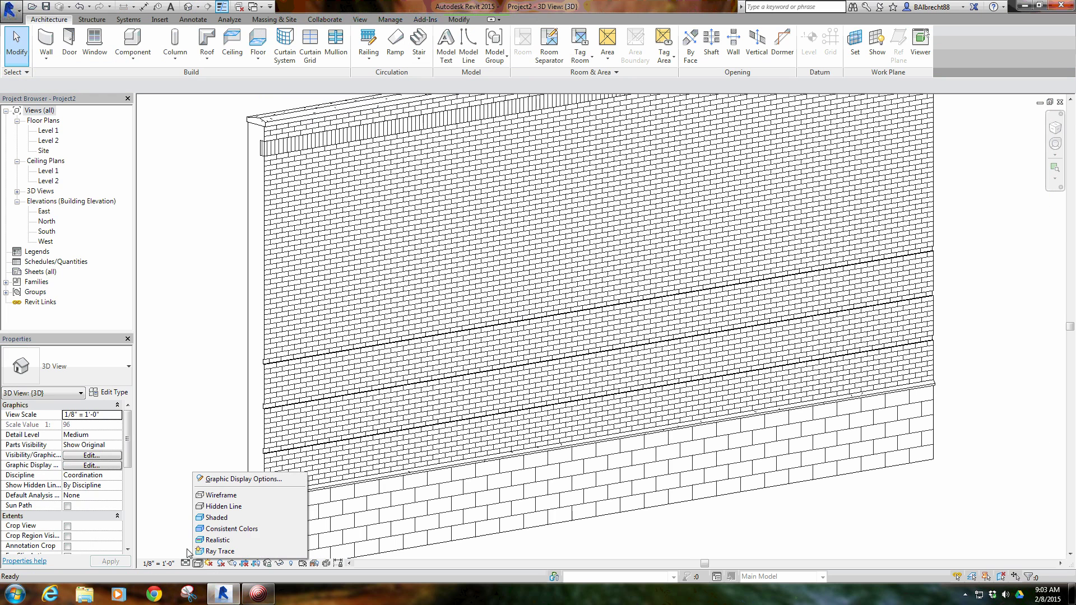
left_click(233, 541)
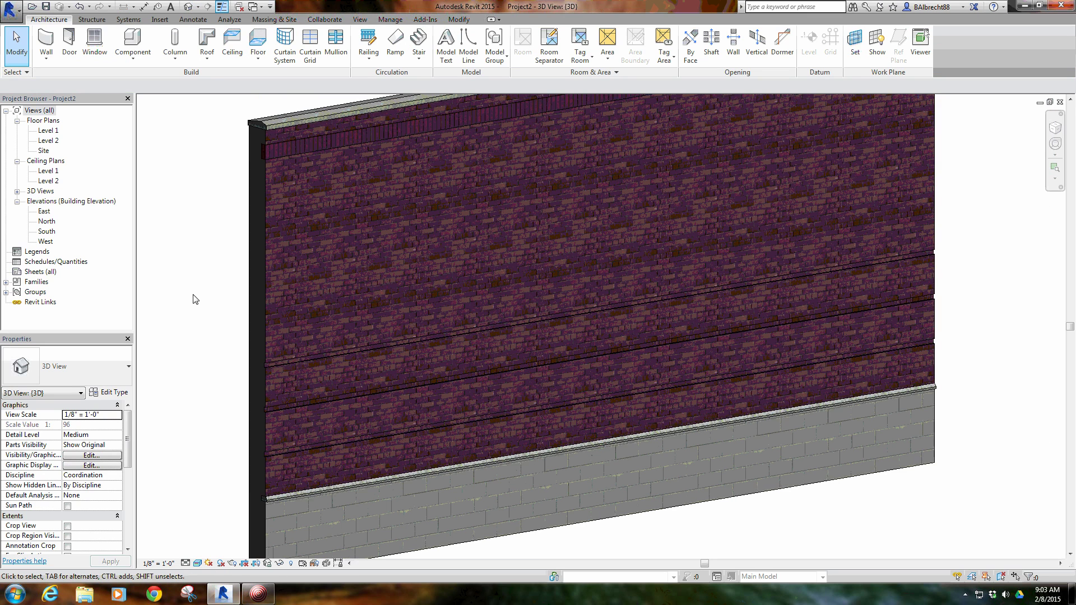
Step: Render the 3D view at Medium quality with shadows turned on
left_click(231, 563)
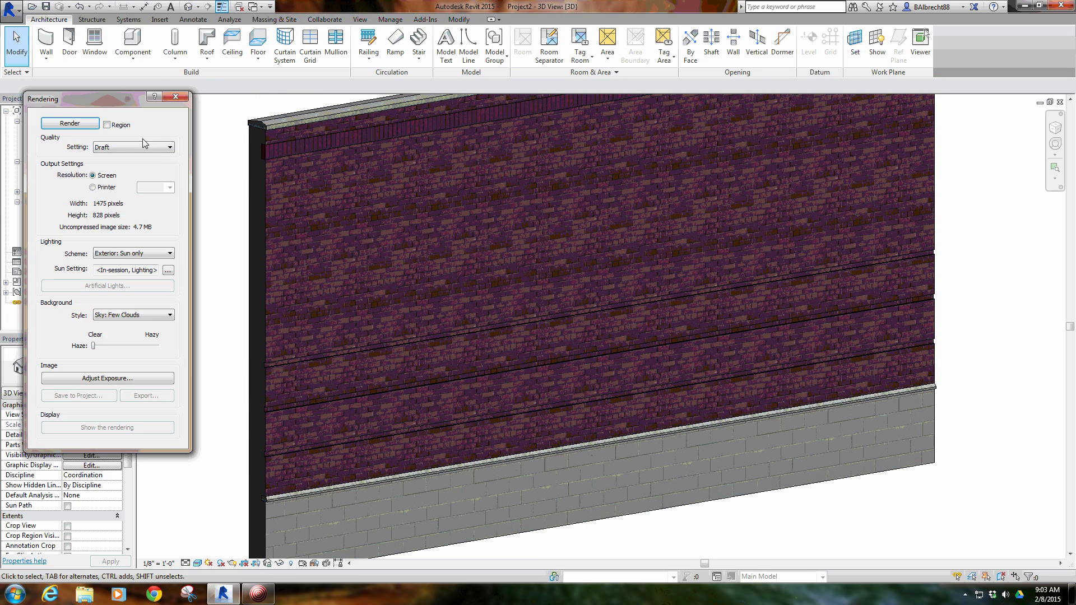
left_click(144, 147)
left_click(139, 174)
left_click(221, 563)
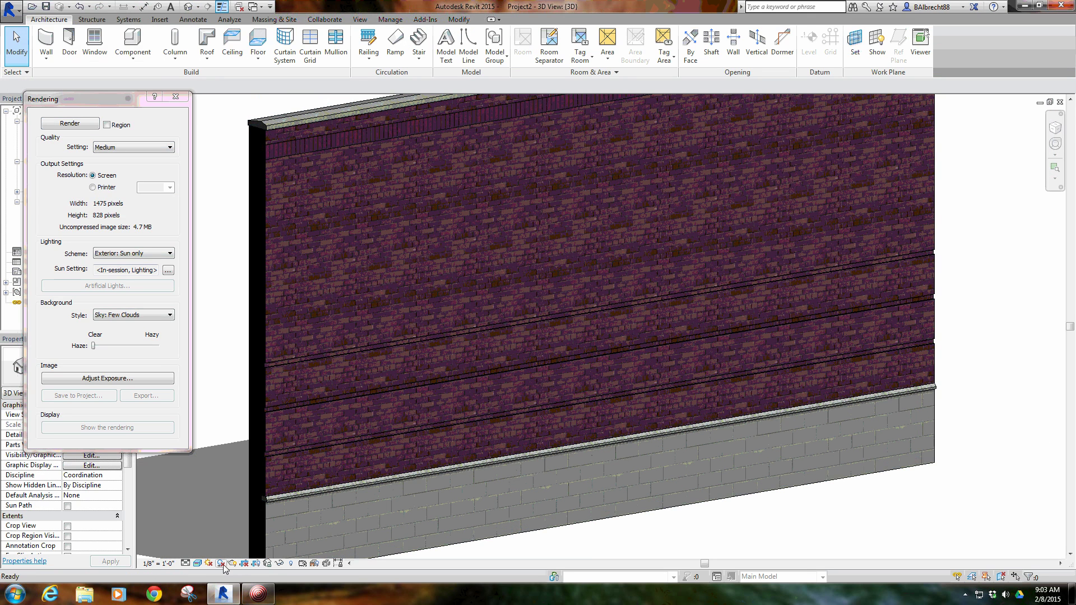
left_click(69, 124)
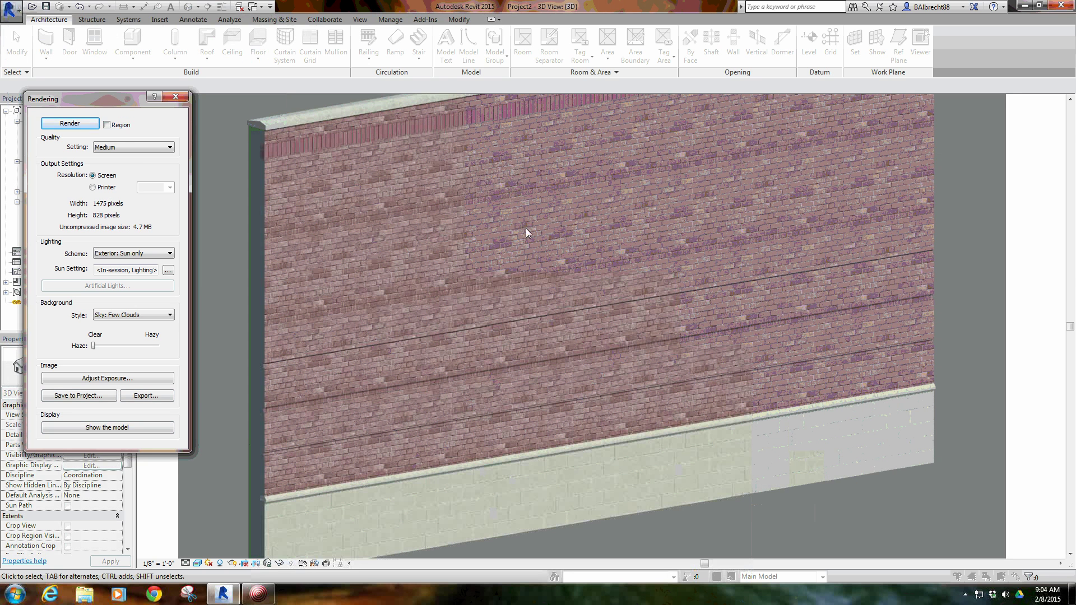
left_click(146, 396)
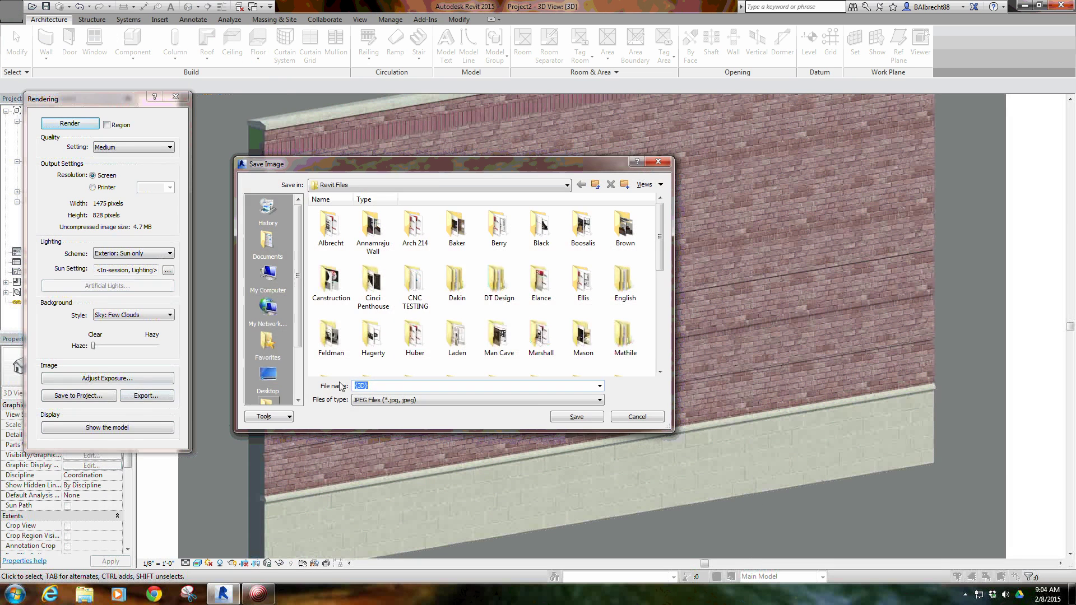
left_click_drag(420, 158, 317, 163)
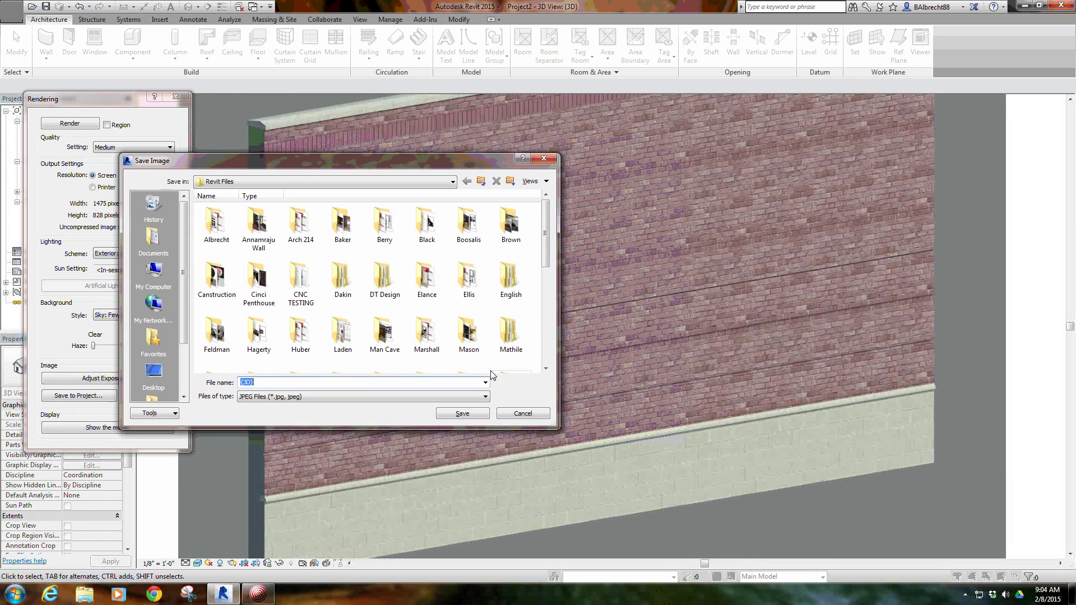
left_click(517, 412)
Step: Save the rendered image to the project as "Test 1" and close the rendering settings
left_click(84, 394)
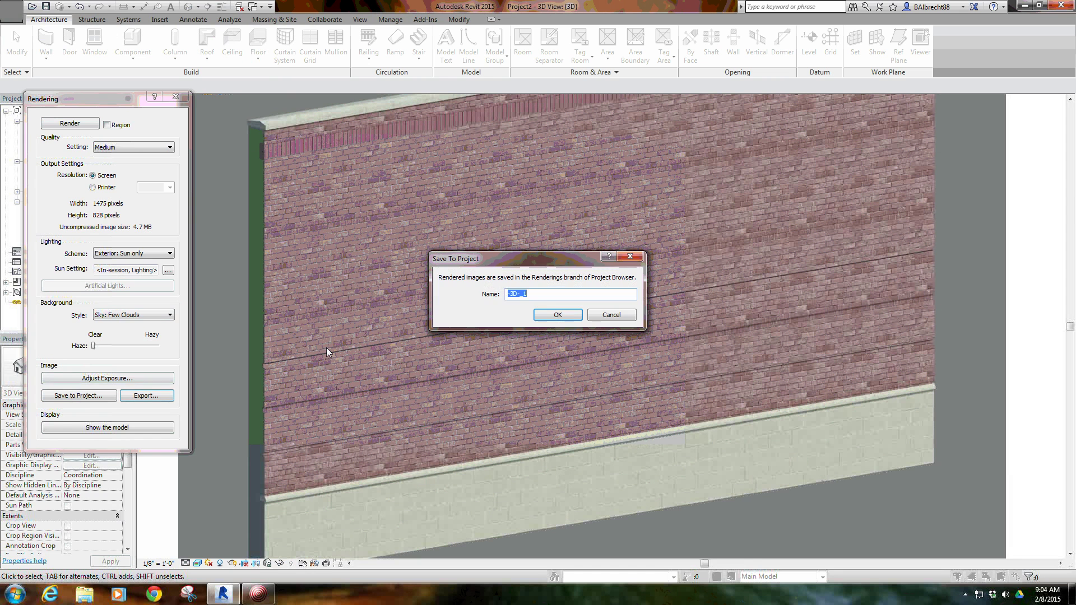
type("Test 1")
key("Return")
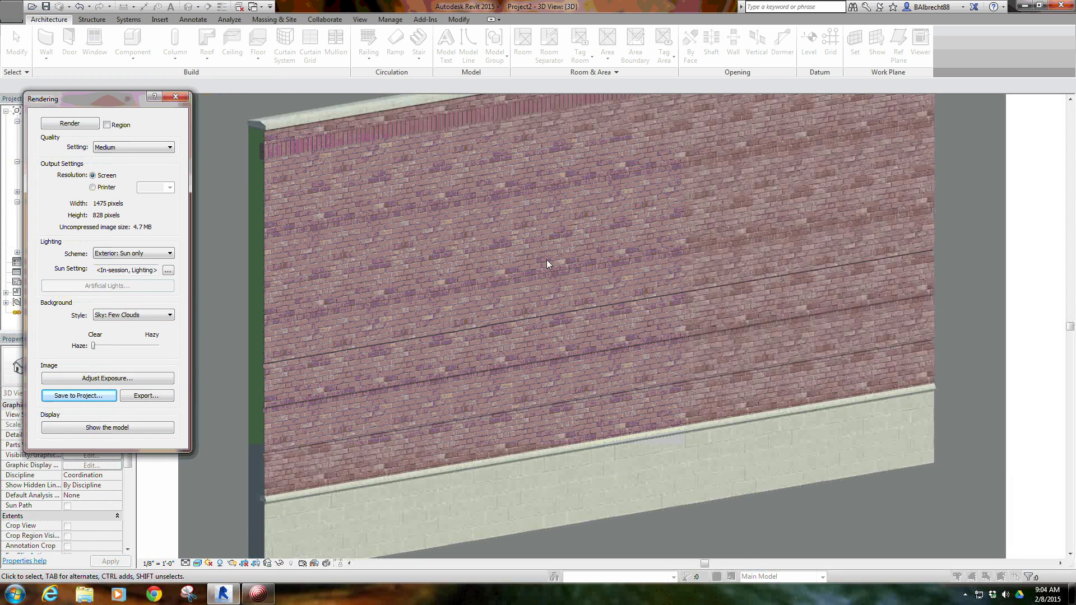
left_click(175, 97)
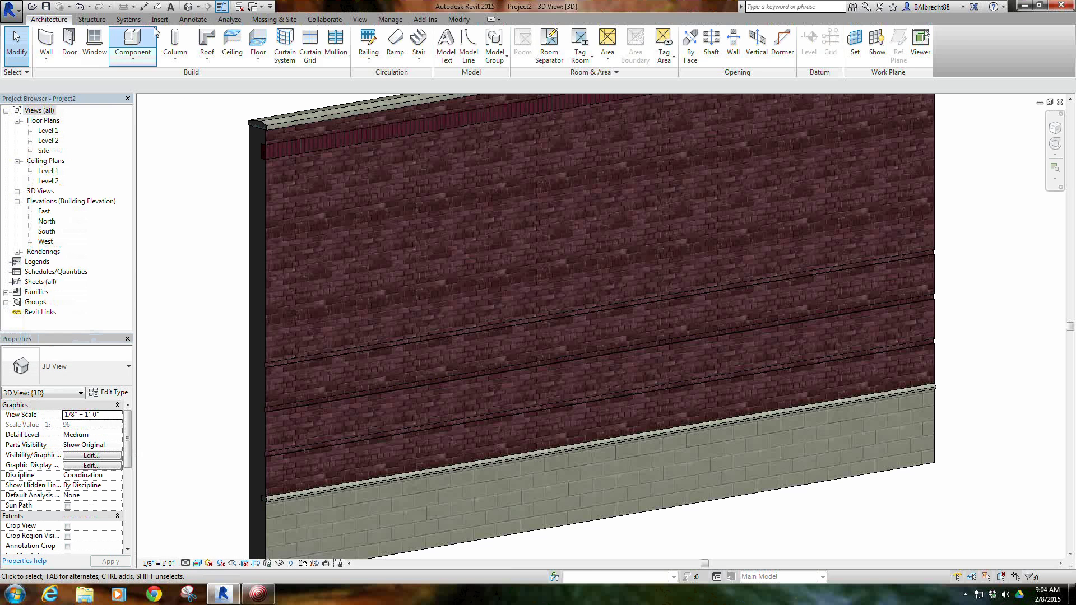
Step: Open the Material Browser and enlarge its window so more of the project materials fit
left_click(390, 20)
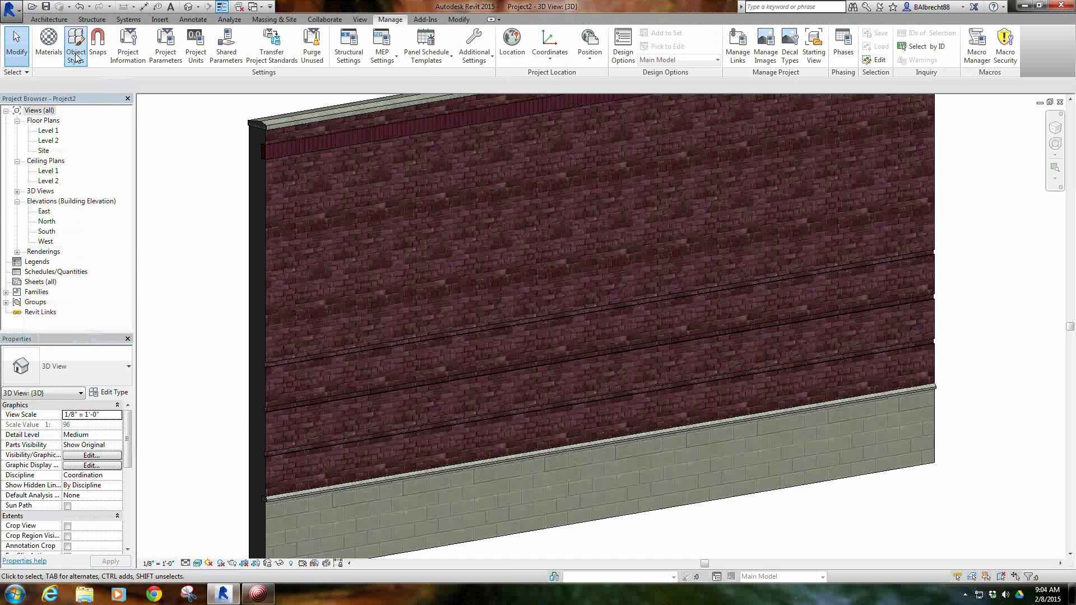
left_click(48, 45)
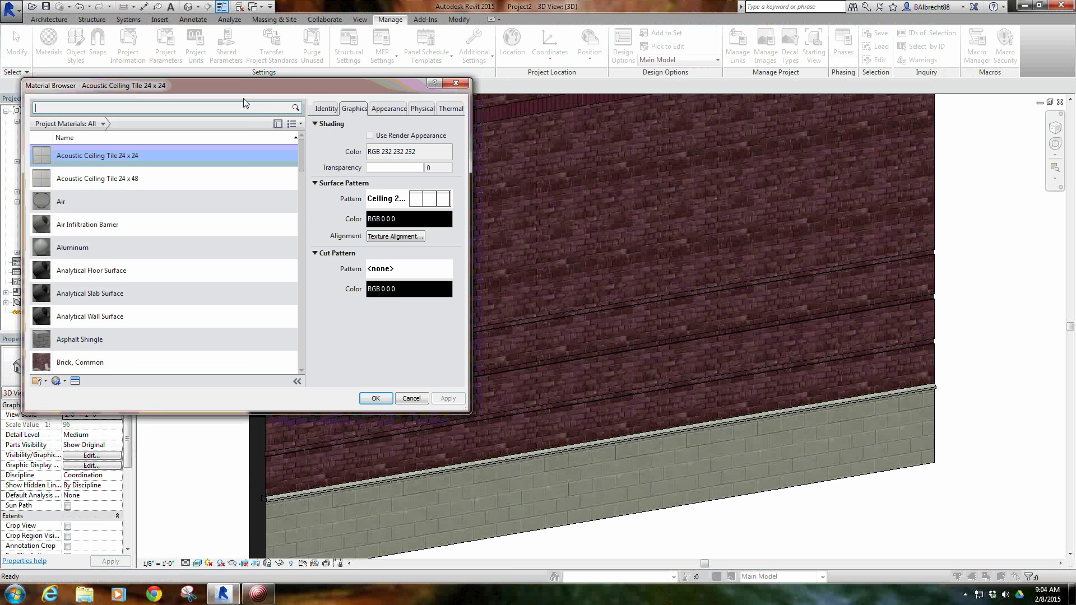
left_click_drag(244, 87, 242, 202)
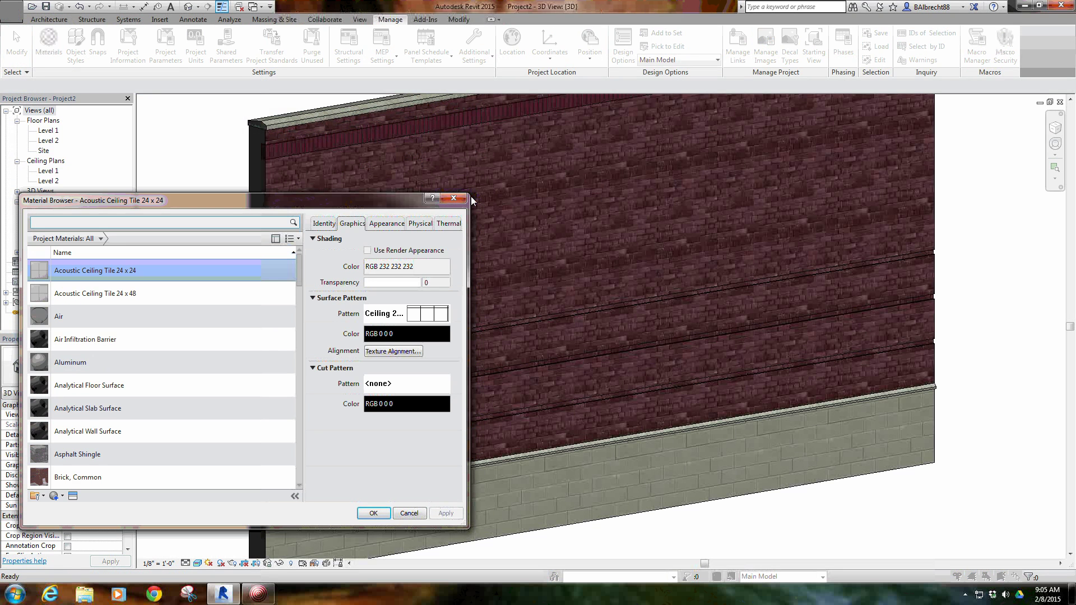
left_click_drag(469, 196, 549, 72)
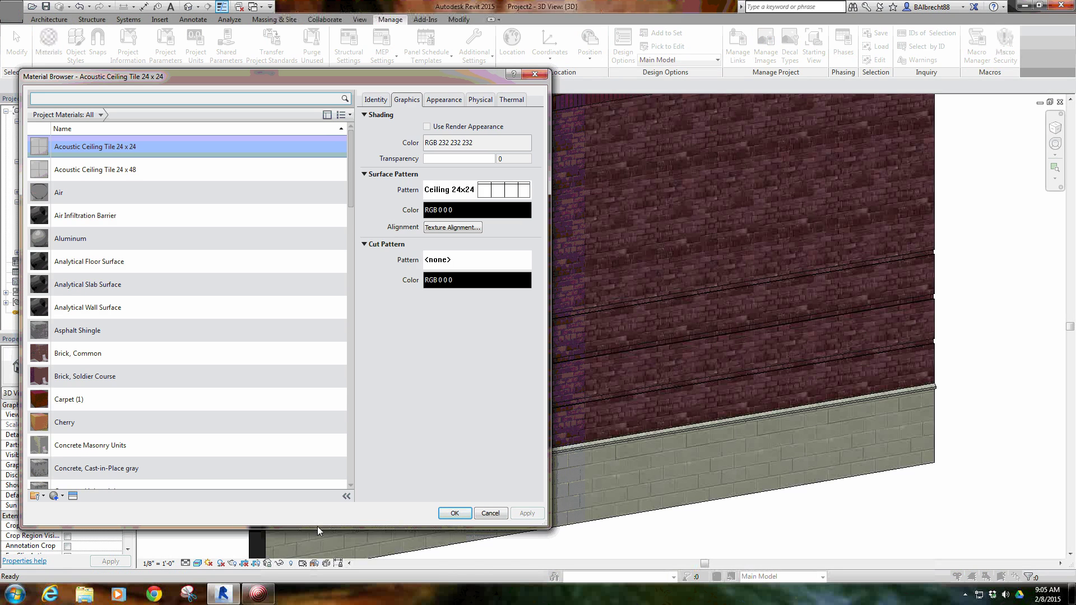
left_click_drag(317, 526, 321, 571)
Step: Look through the whole list of project materials, from the ceiling tiles and bricks to the steel and tile entries
scroll(187, 398, "down", 1)
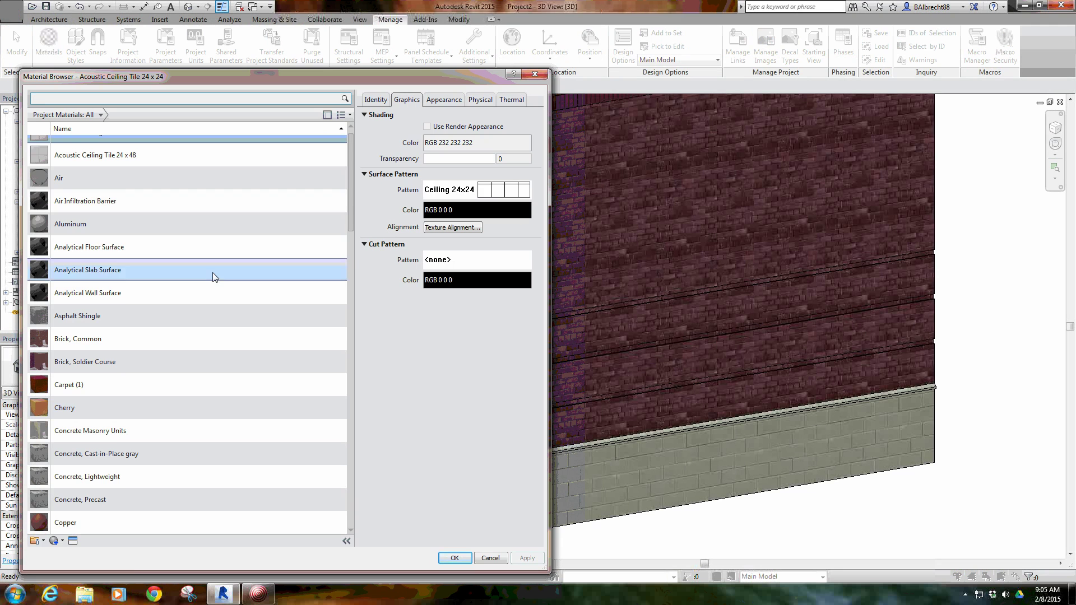
scroll(139, 172, "up", 1)
scroll(140, 171, "down", 3)
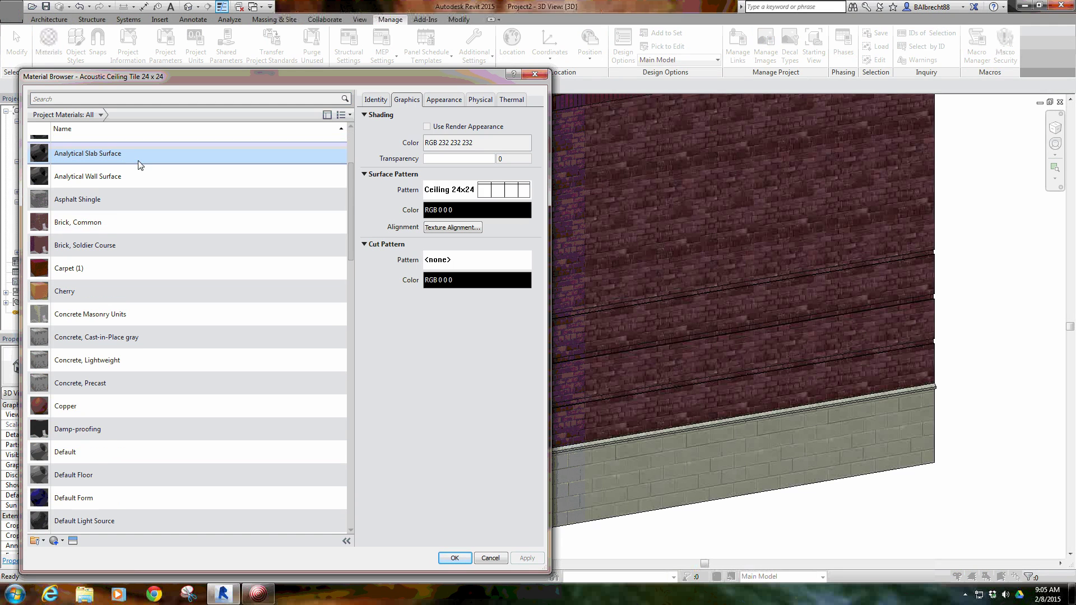
scroll(147, 236, "down", 3)
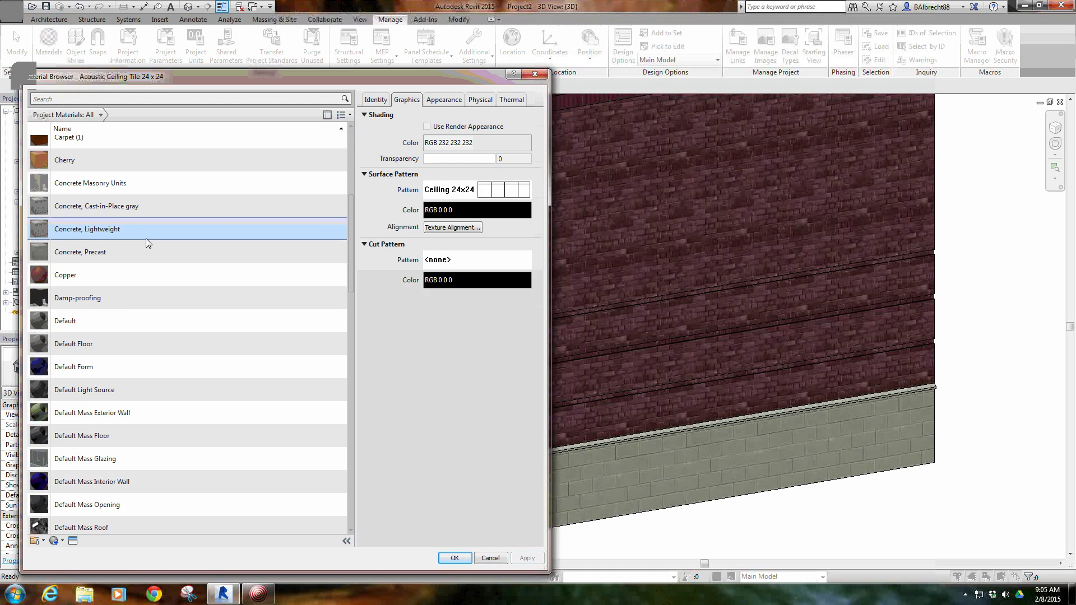
scroll(128, 314, "down", 12)
scroll(152, 325, "up", 3)
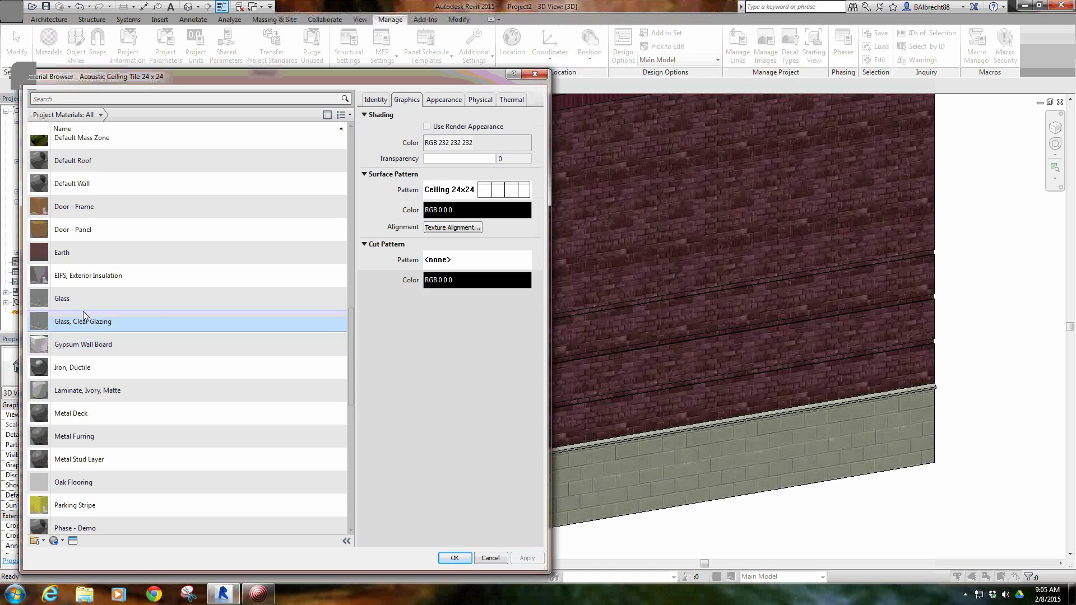
scroll(162, 303, "down", 10)
scroll(153, 318, "down", 1)
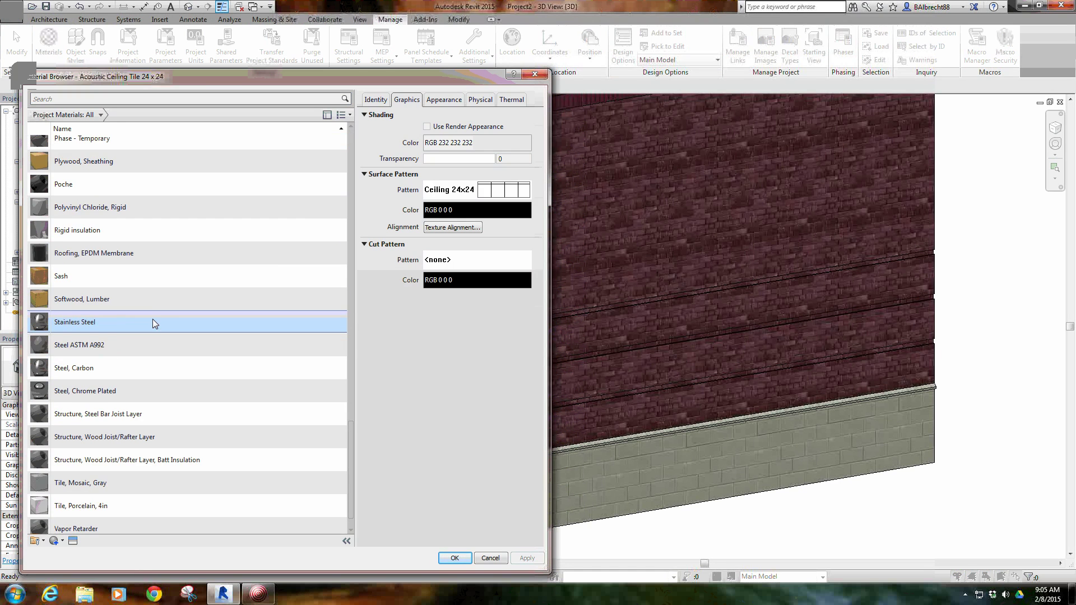
scroll(161, 335, "up", 12)
scroll(160, 335, "up", 6)
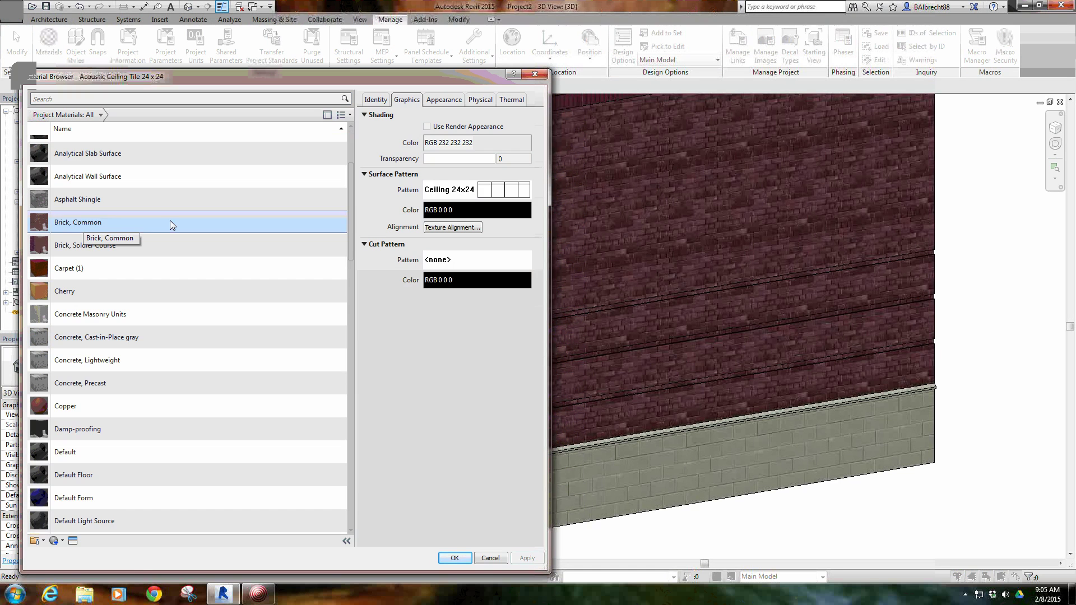
scroll(130, 227, "up", 2)
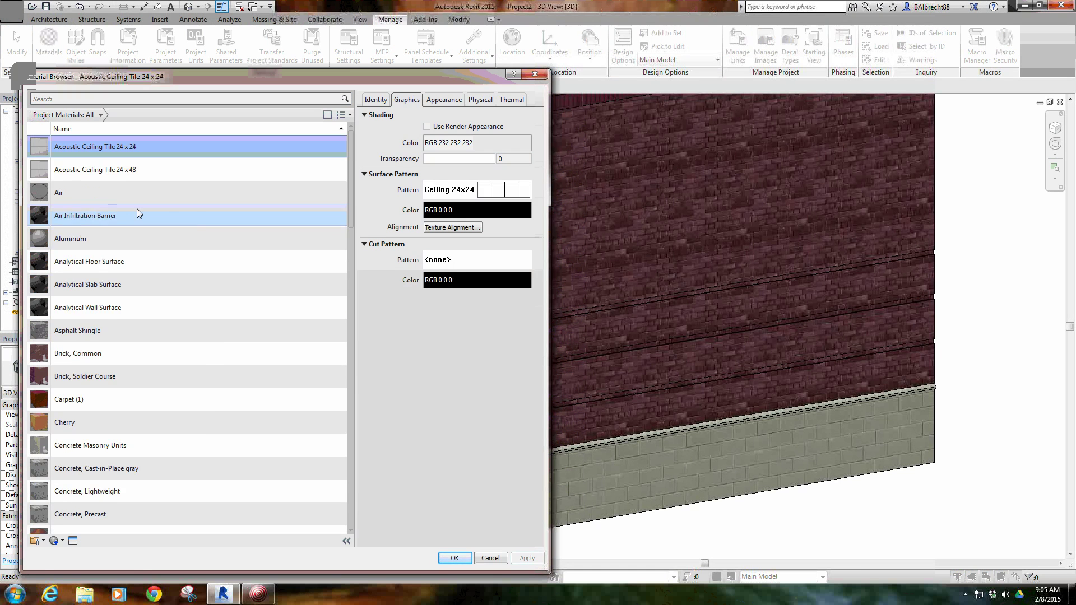
scroll(134, 256, "down", 2)
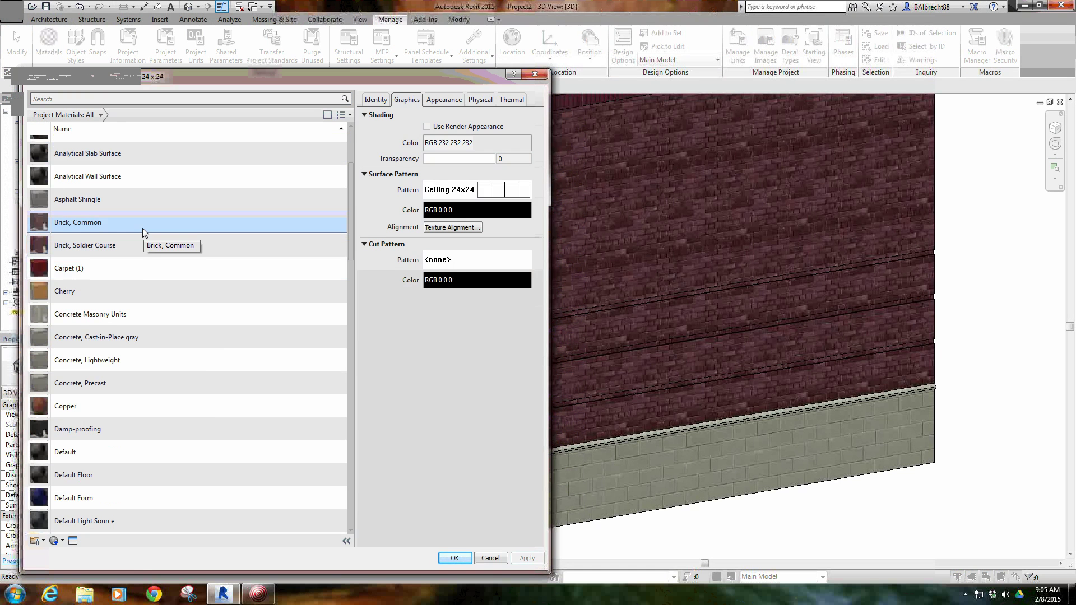
scroll(142, 227, "down", 6)
scroll(154, 277, "down", 2)
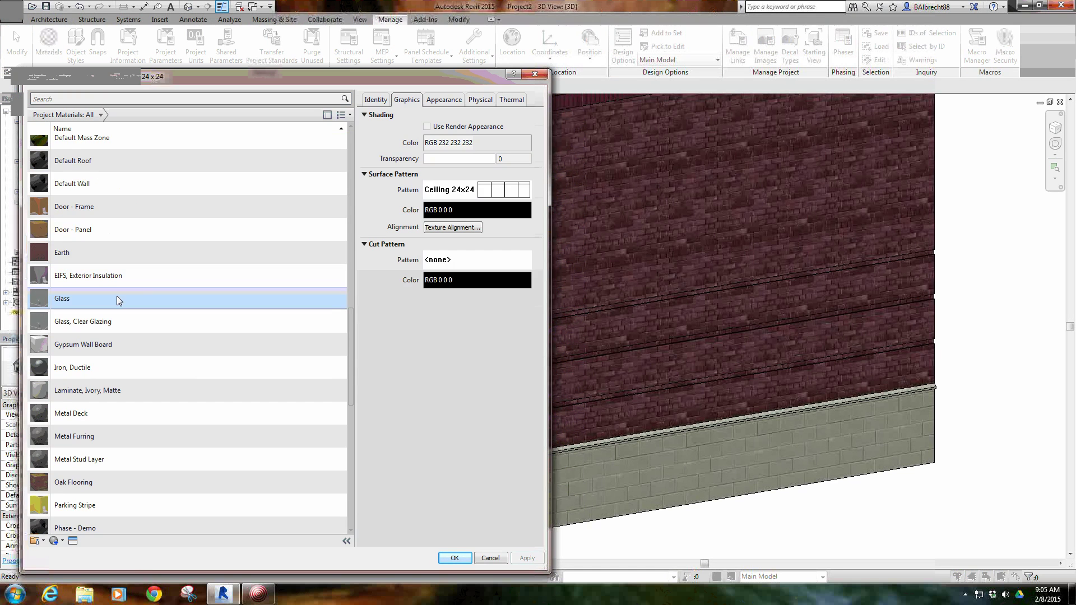
Step: Display the appearance properties of the Door - Panel material and enlarge its preview image
left_click(132, 230)
left_click(443, 99)
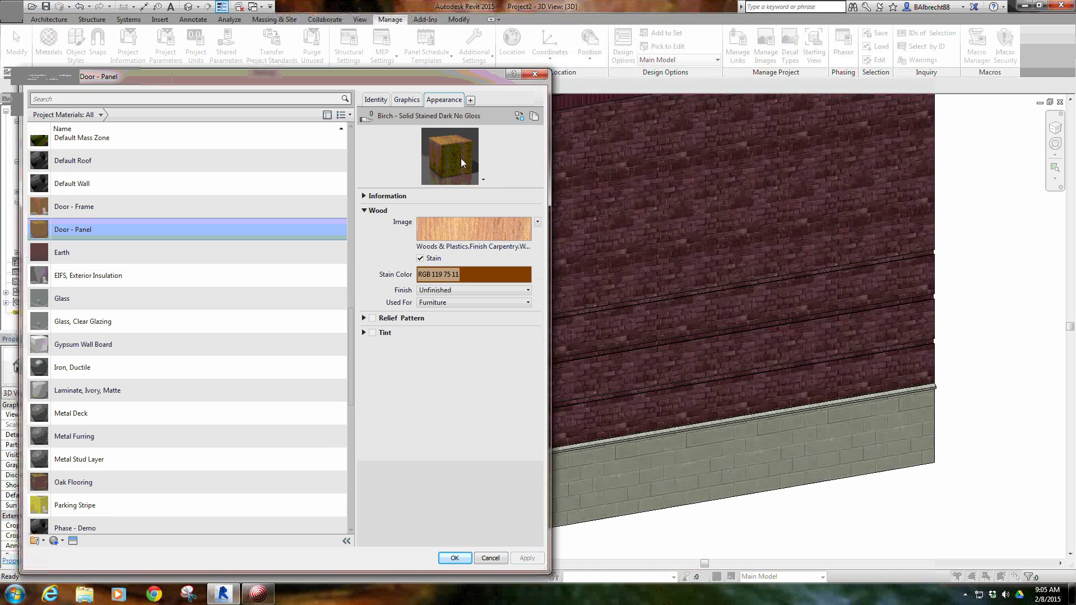
left_click_drag(486, 189, 500, 312)
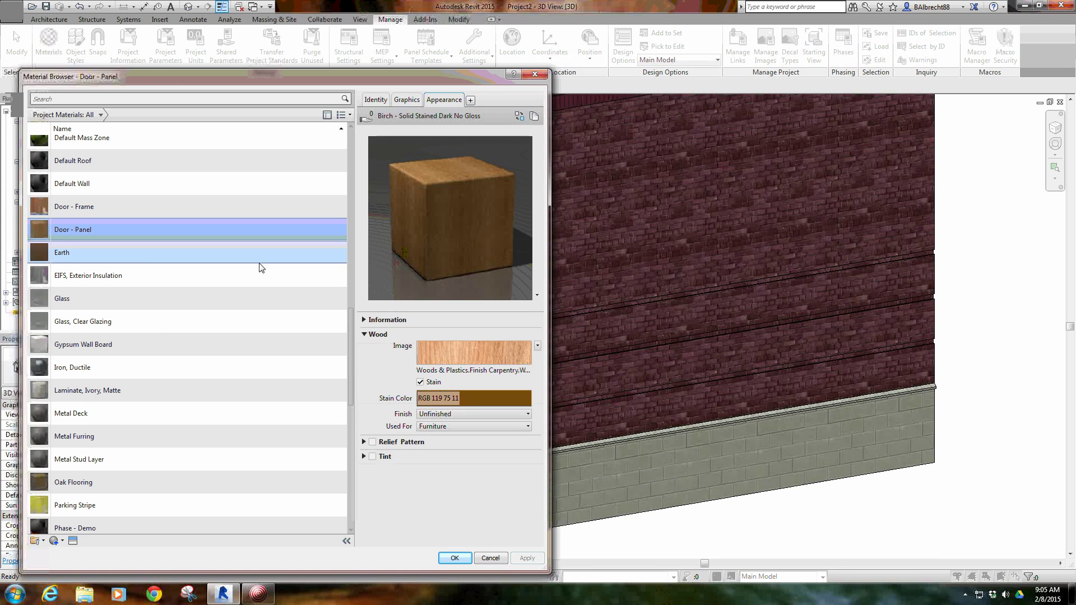
Step: Change the finish of the Stainless Steel material's appearance to Polished
scroll(172, 338, "down", 1)
scroll(173, 344, "down", 1)
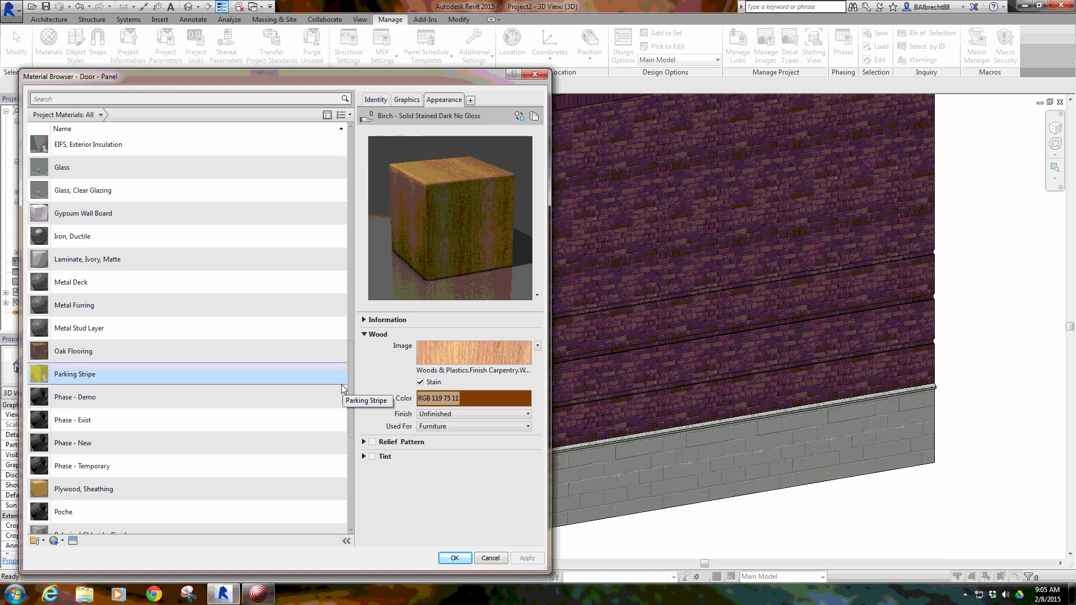
left_click_drag(353, 354, 350, 402)
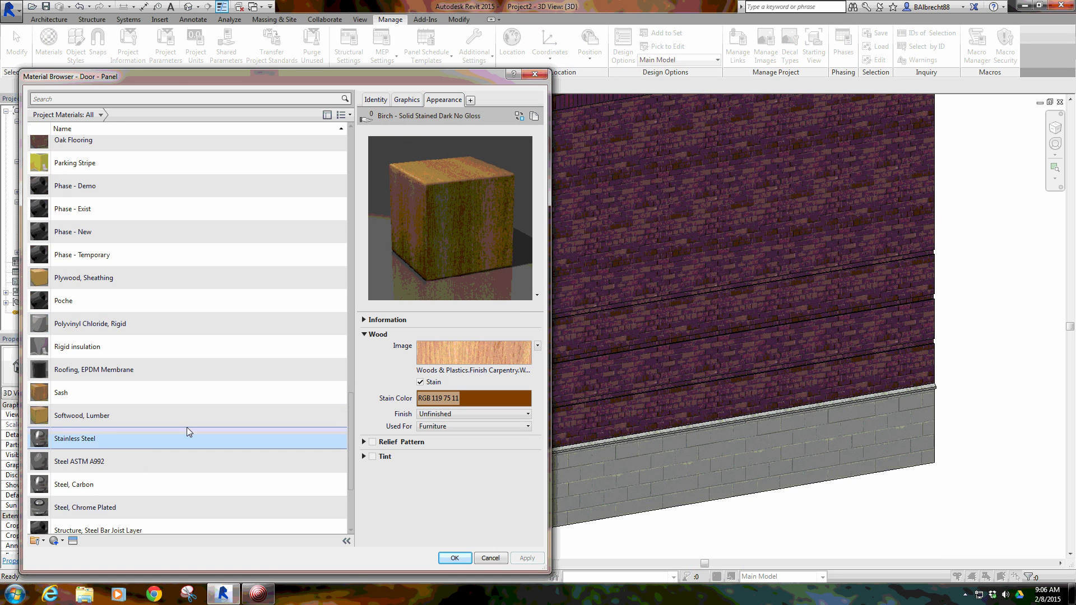
left_click(115, 440)
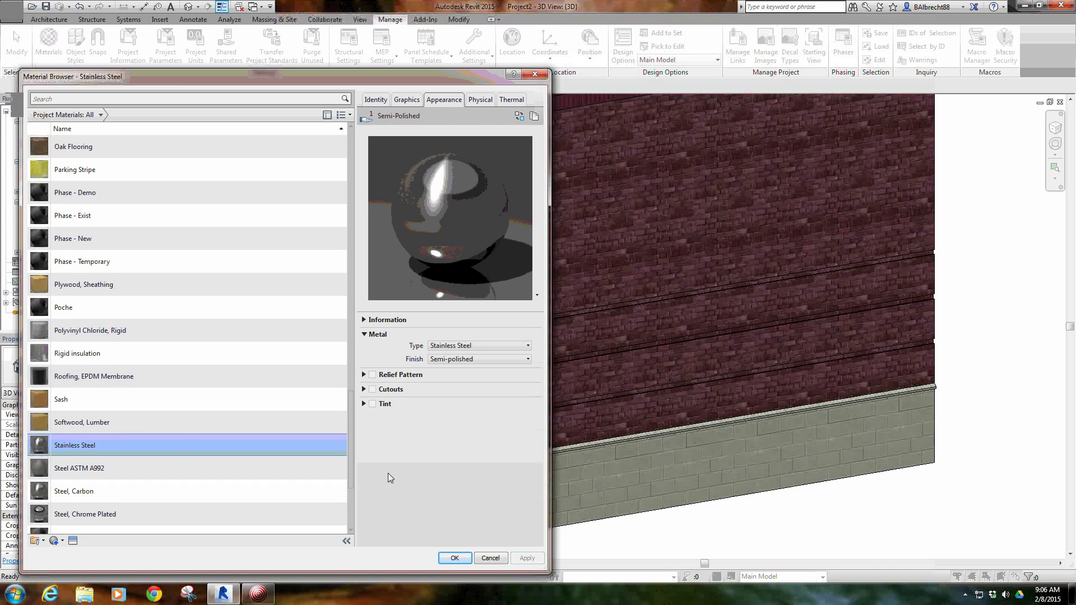
left_click(474, 362)
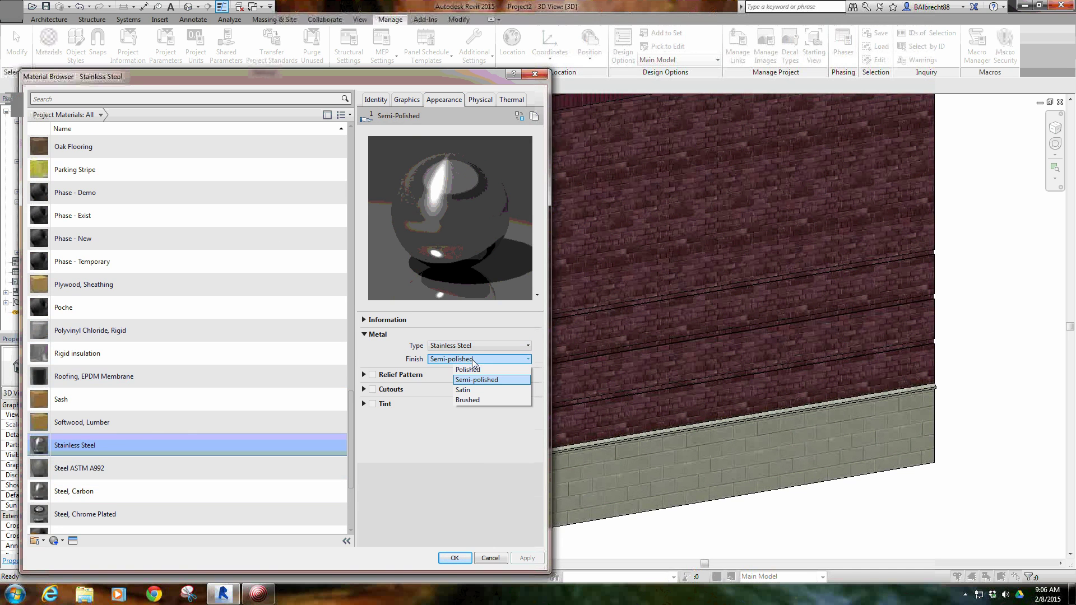
left_click(478, 371)
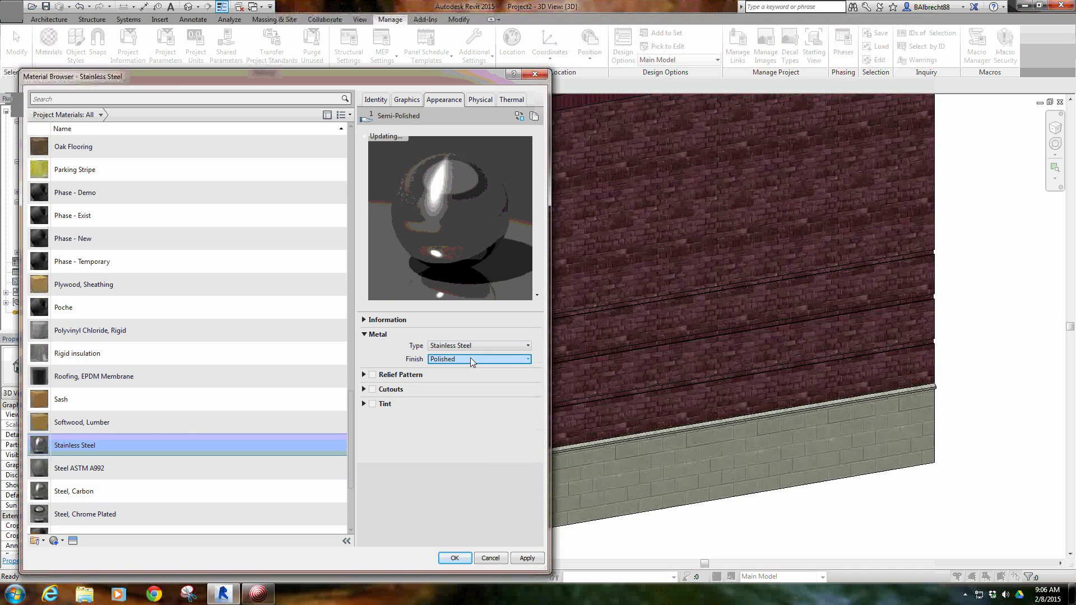
Step: Set the finish of the Stainless Steel material's appearance to Semi-polished
left_click(471, 361)
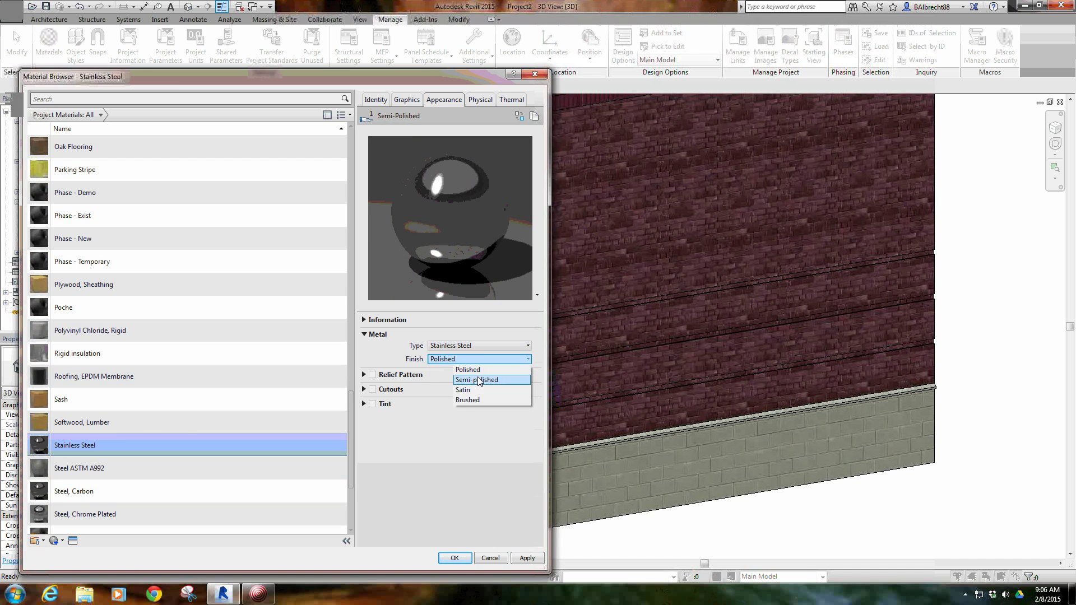
left_click(478, 379)
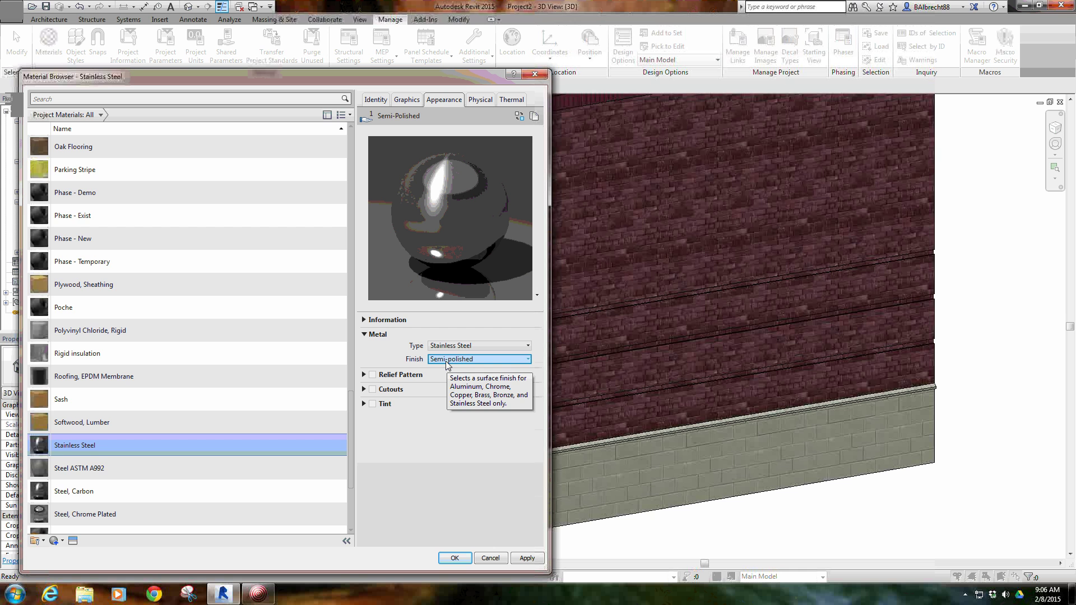
Step: Raise the relief pattern amount of the Brick, Common appearance to 2.00 and accept the material changes
scroll(185, 401, "up", 15)
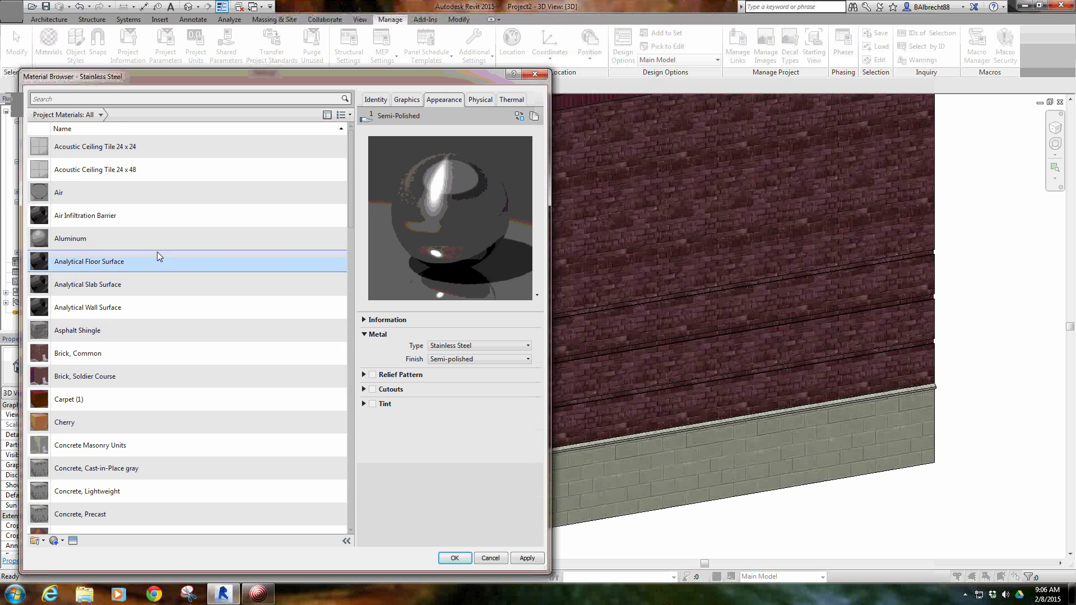
left_click(170, 352)
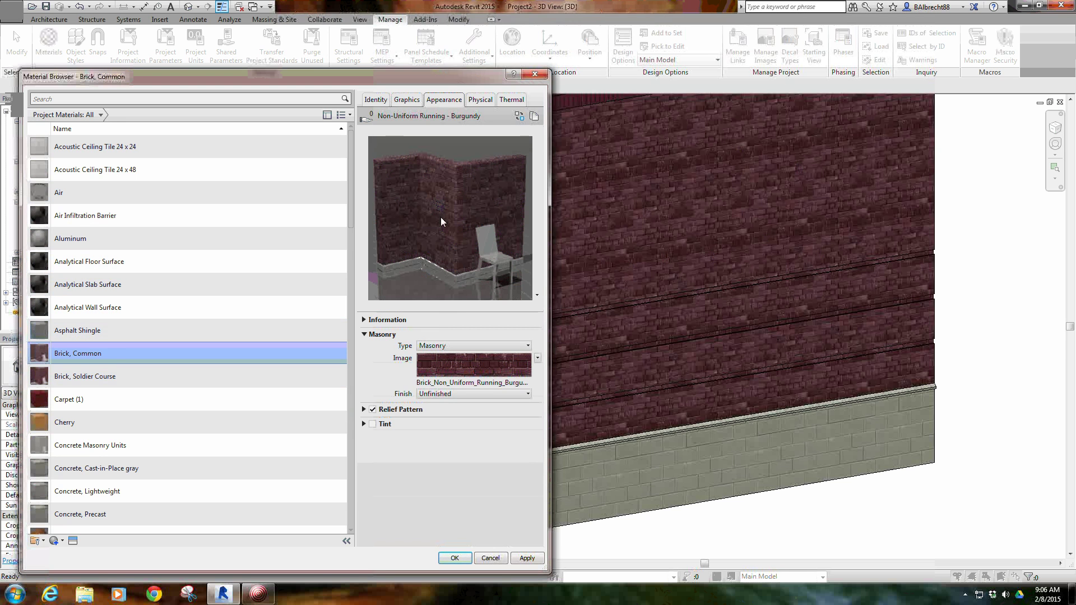
left_click(364, 410)
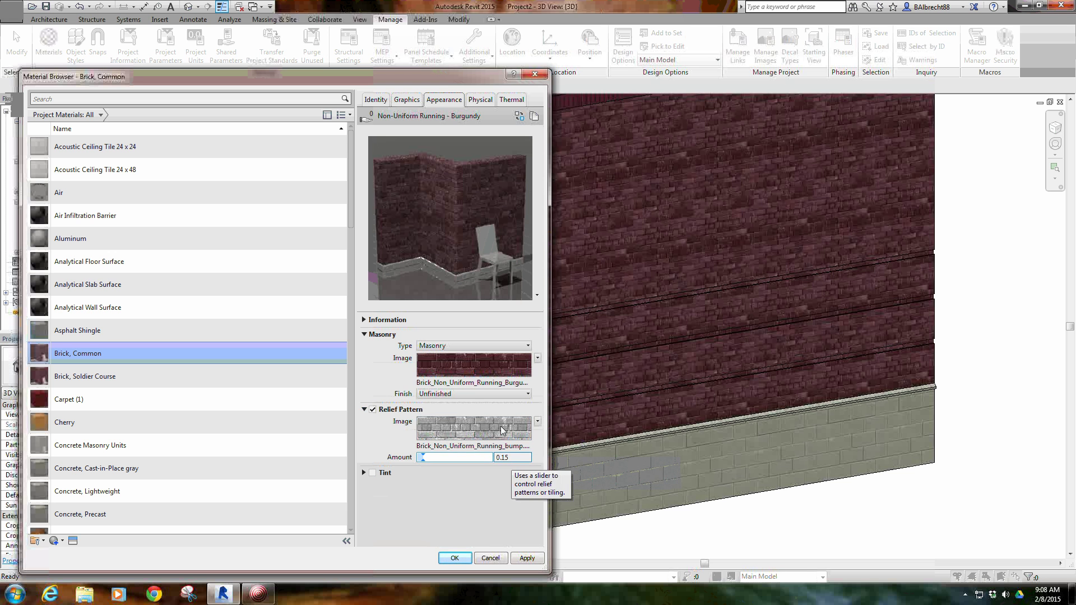
left_click_drag(427, 458, 492, 457)
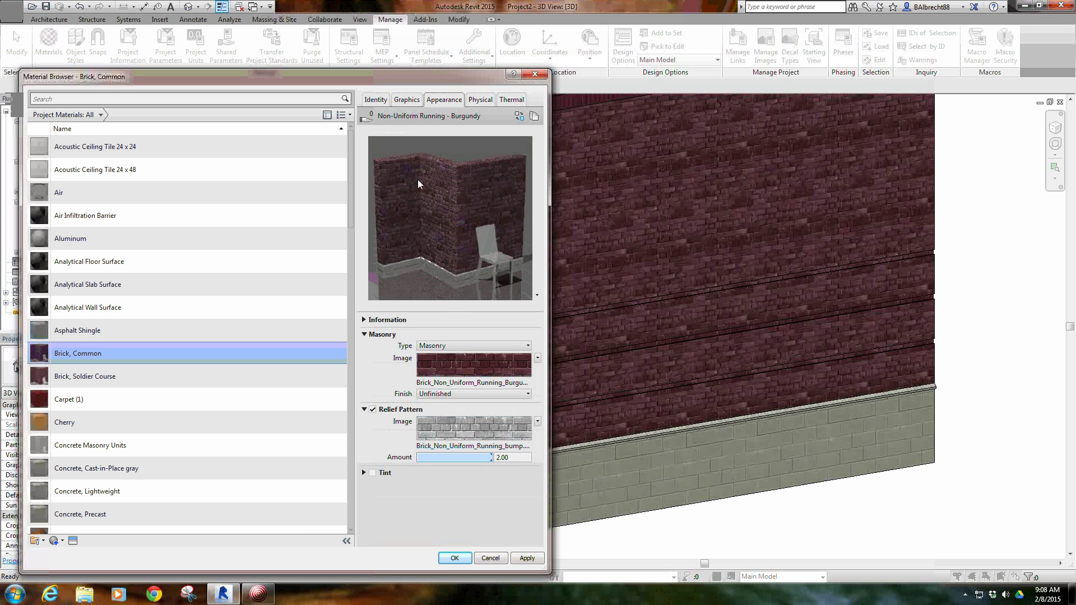
left_click(455, 559)
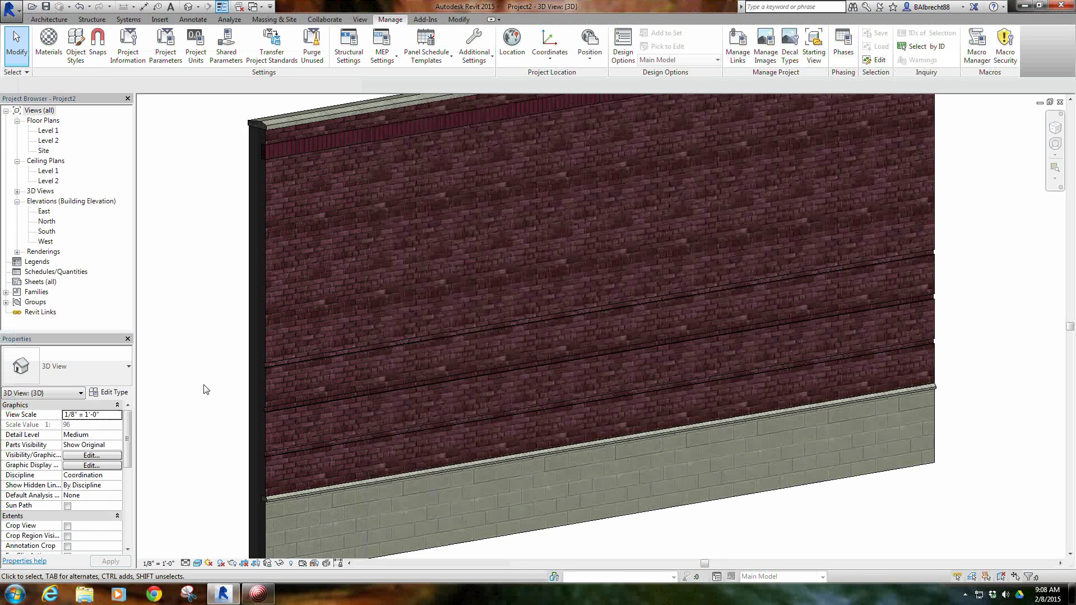
Step: Render the 3D view of the wall and save the image to the project as Test 2
left_click(232, 563)
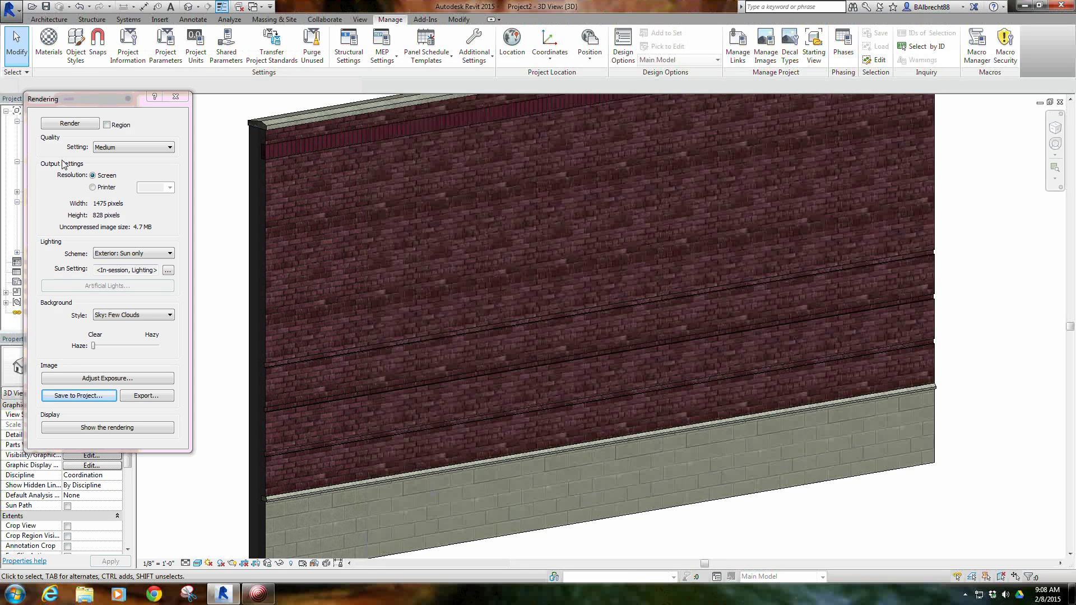
left_click(70, 124)
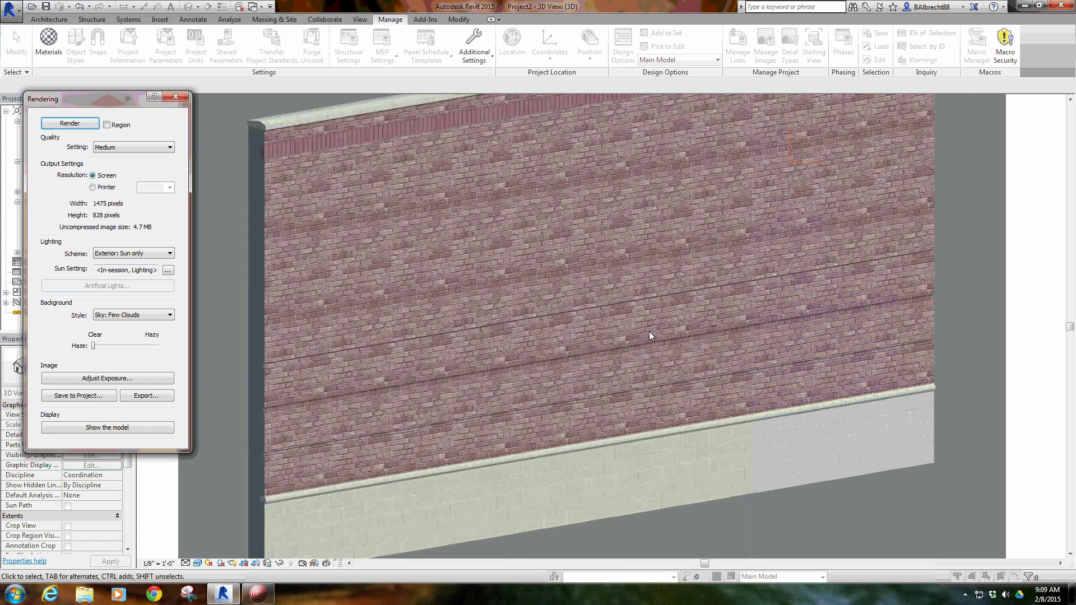
left_click(84, 395)
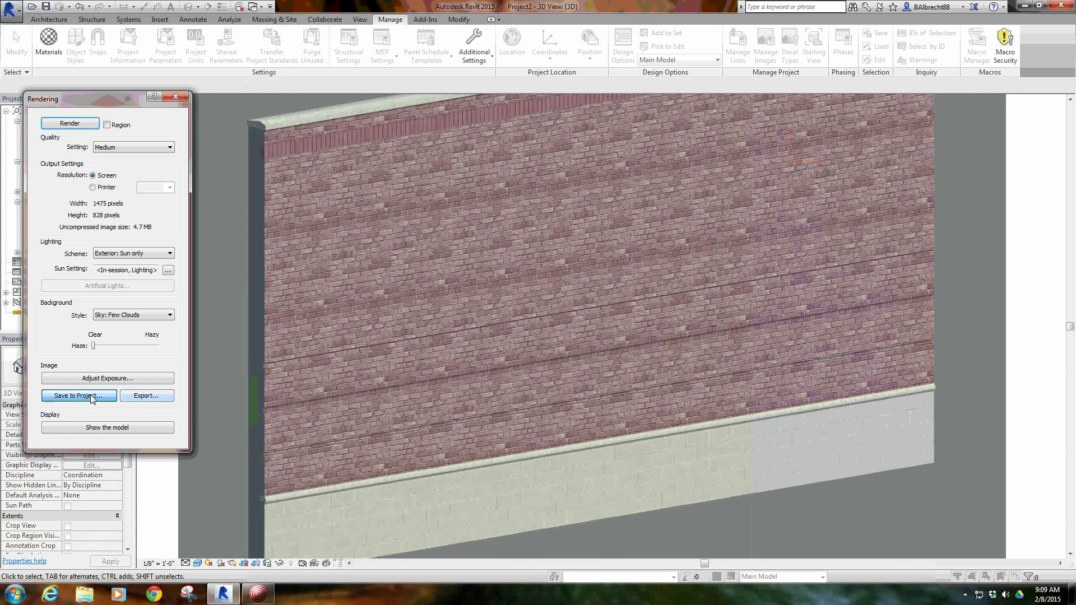
type("Test 1")
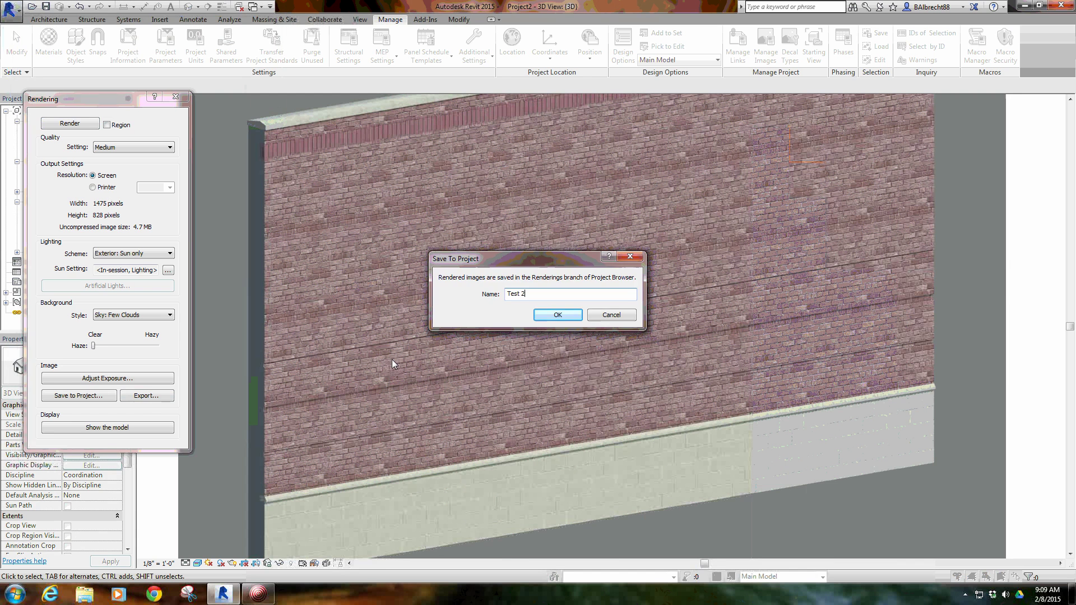
key("Return")
left_click(175, 97)
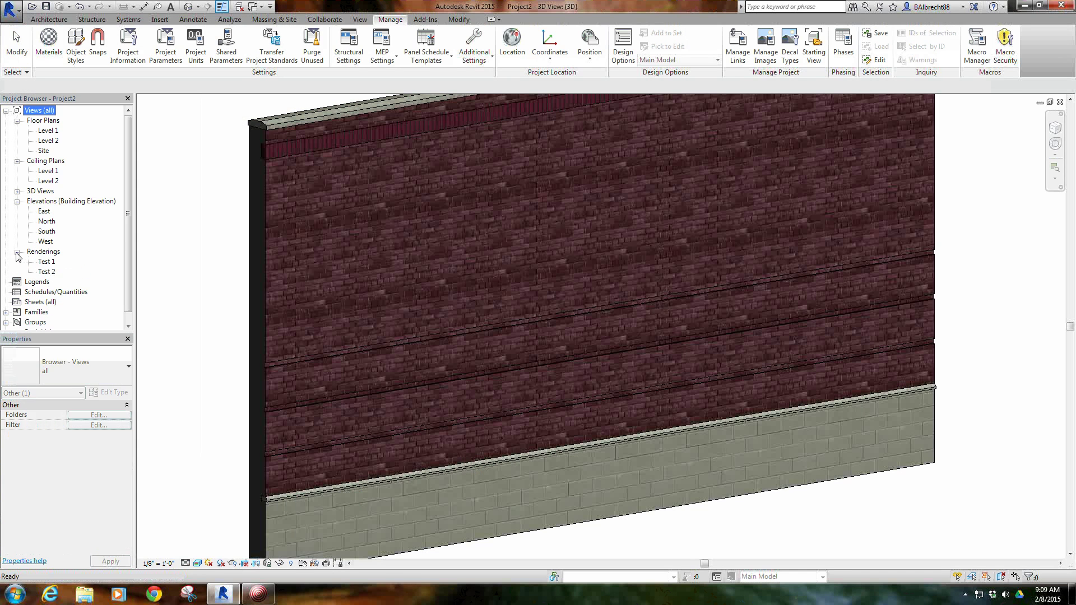
Step: Compare the saved renderings Test 1 and Test 2 by viewing them alternately
double_click(47, 262)
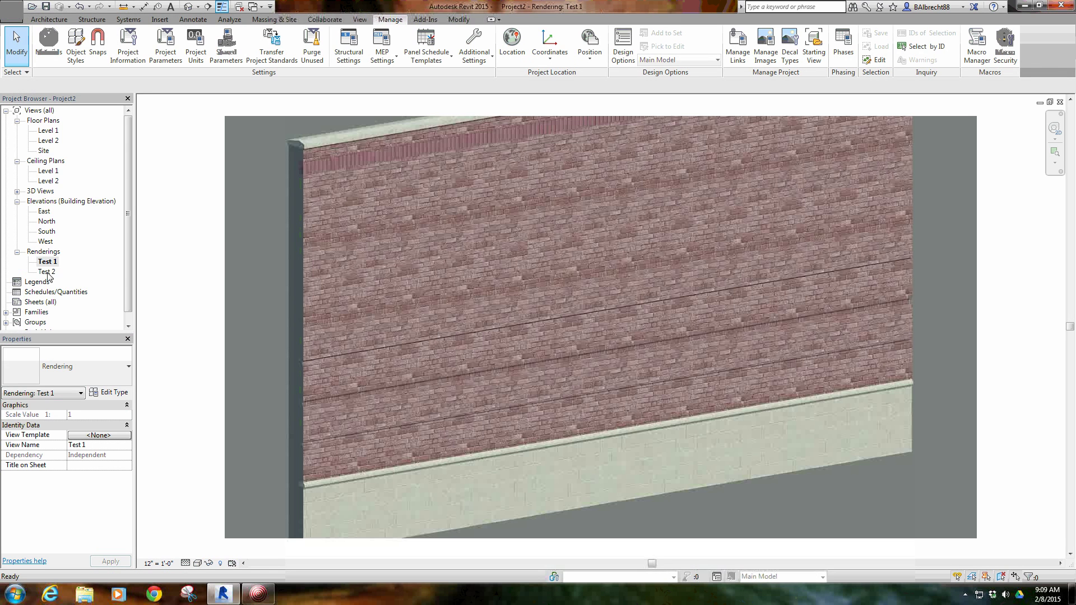
left_click(46, 272)
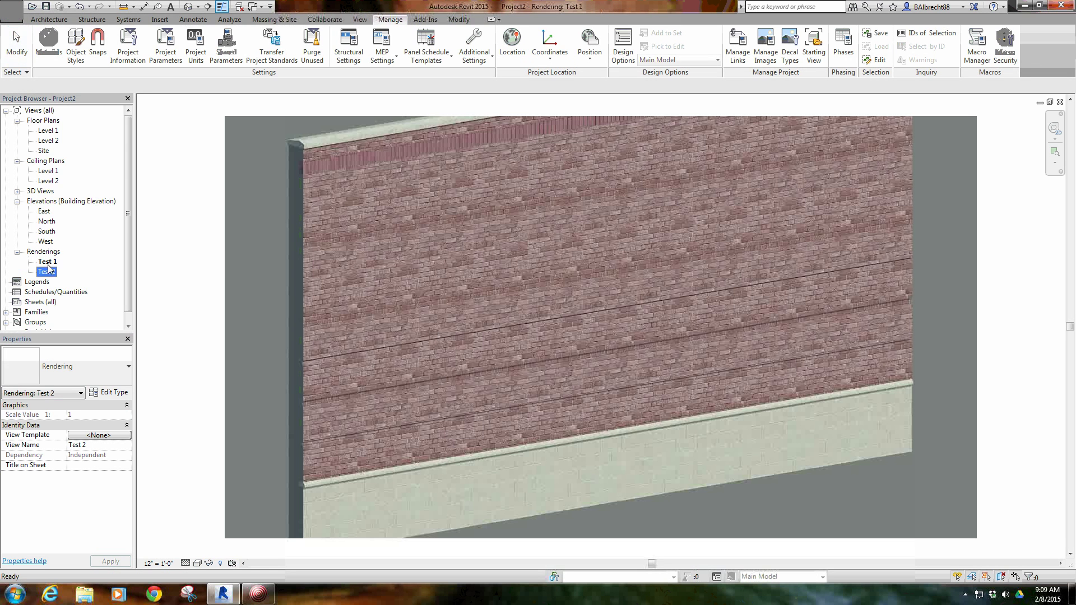
key("Escape")
double_click(48, 272)
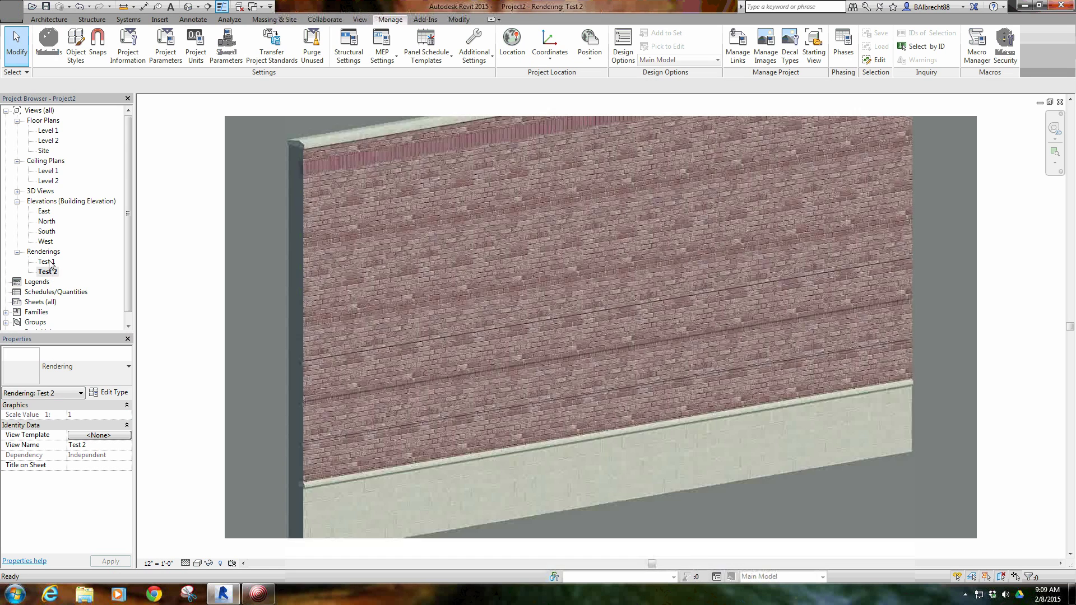
double_click(47, 262)
double_click(47, 272)
double_click(47, 262)
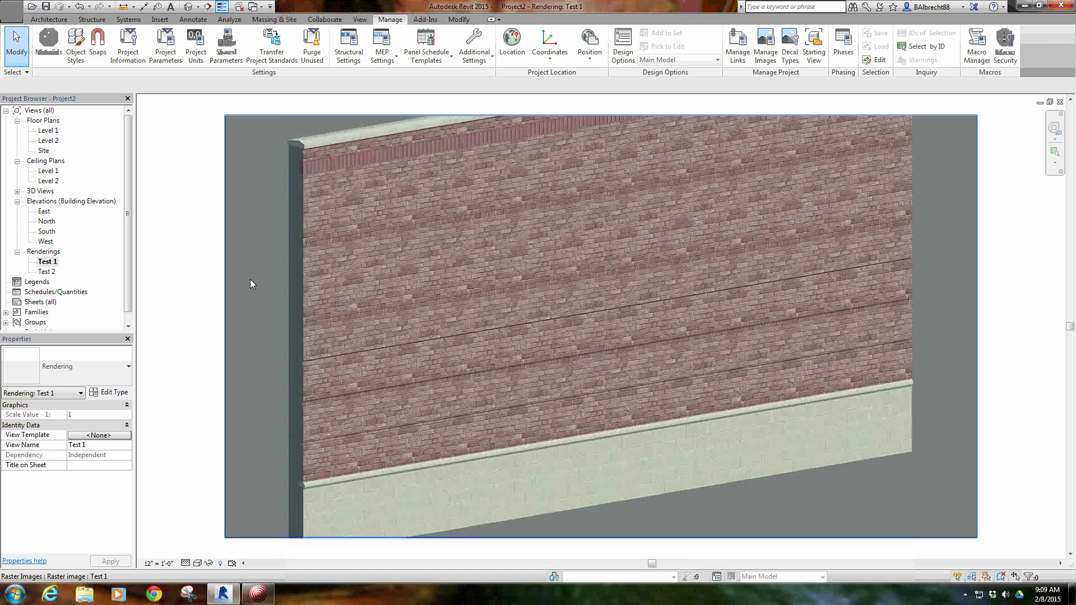
Step: Display Brick, Common's appearance in the Material Browser and open the Appearance Library beside it for replacing the asset
left_click(49, 41)
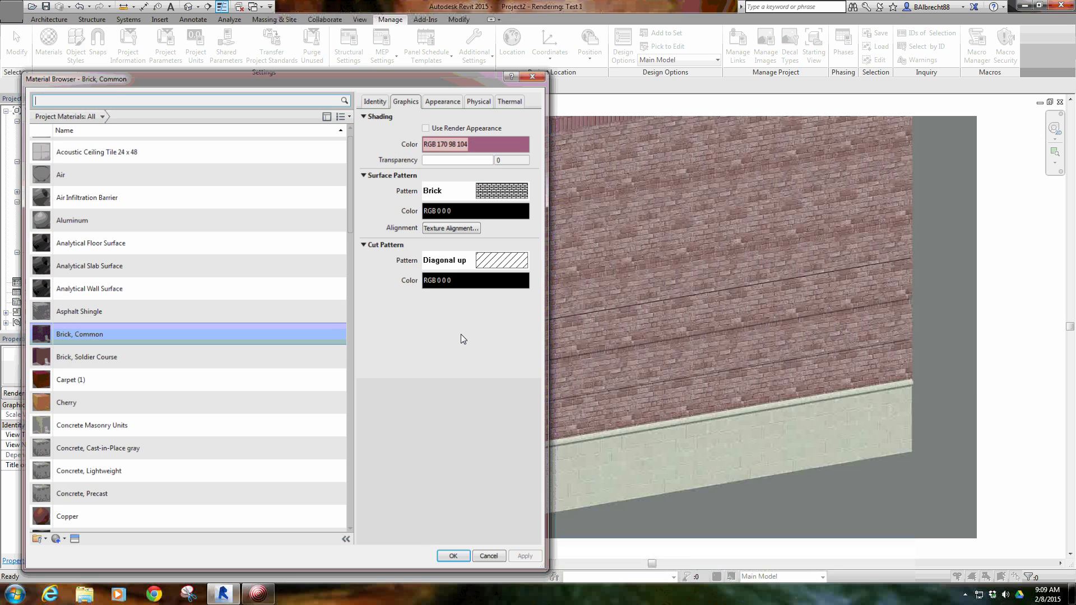
left_click(443, 102)
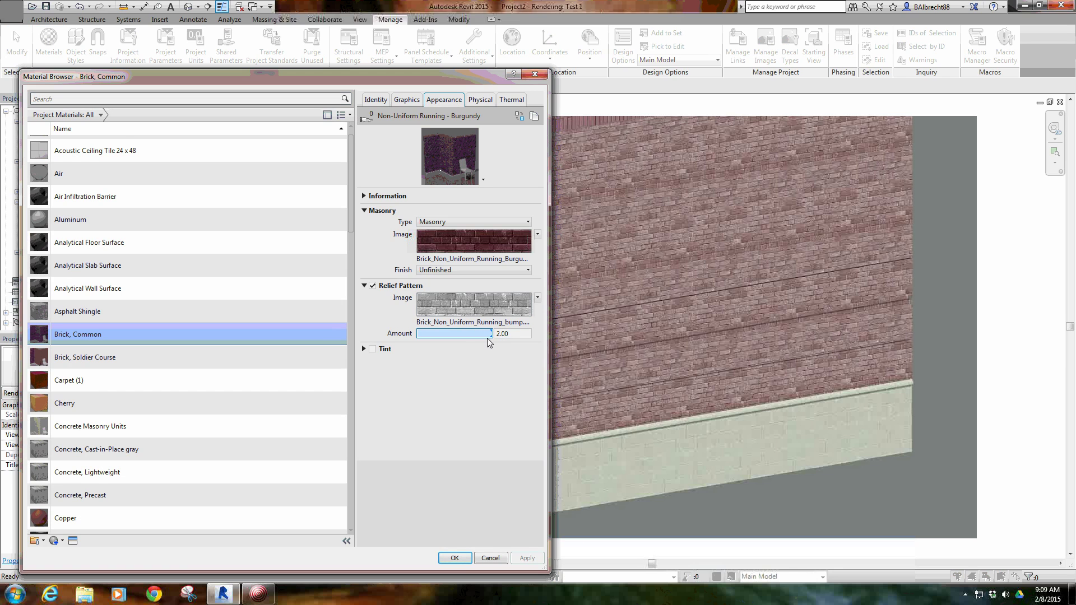
left_click(490, 335)
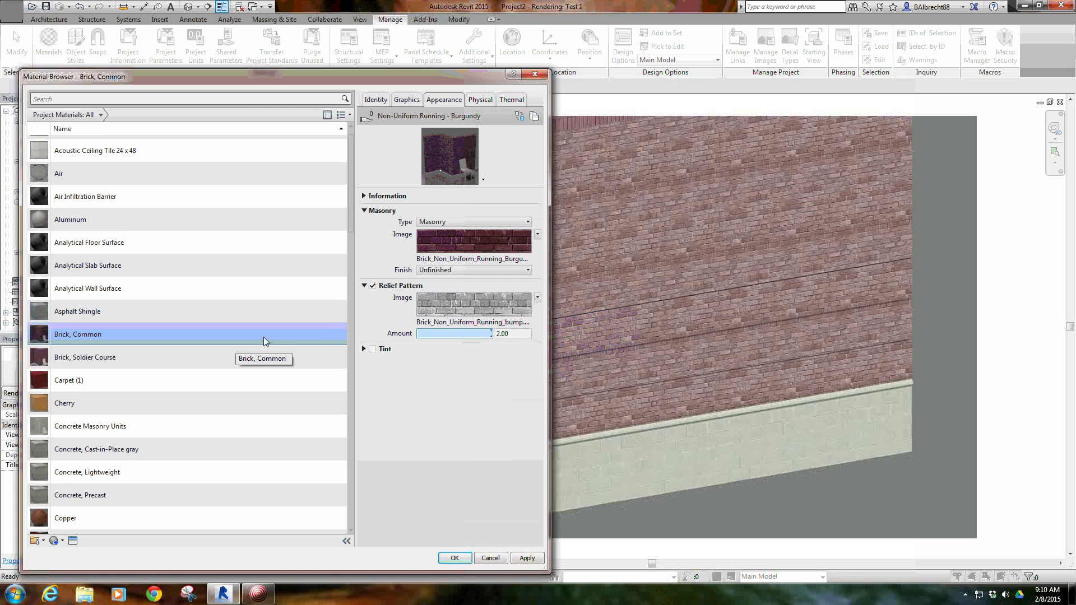
left_click(519, 115)
left_click_drag(431, 55, 853, 52)
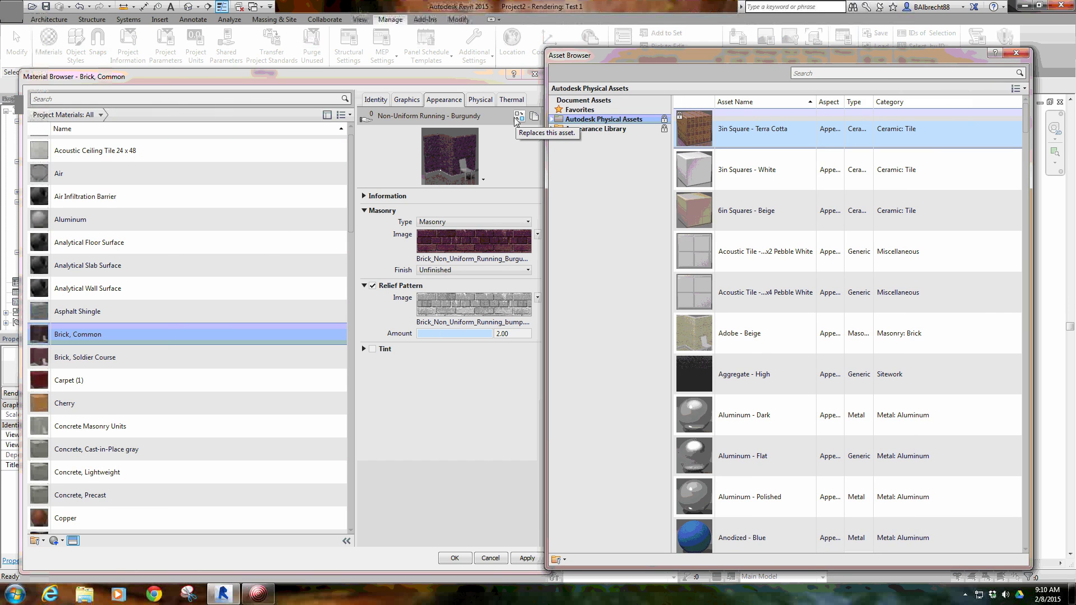
left_click(551, 129)
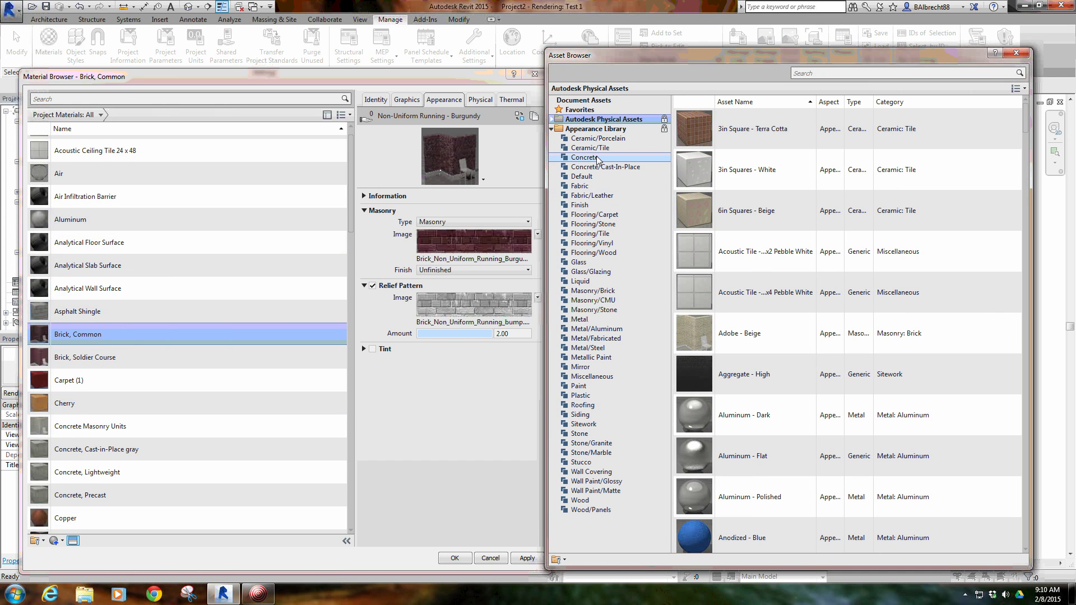
Step: Look through the library's metal, aluminum, fabricated metal, steel, metallic paint and mirror appearance assets
left_click(587, 329)
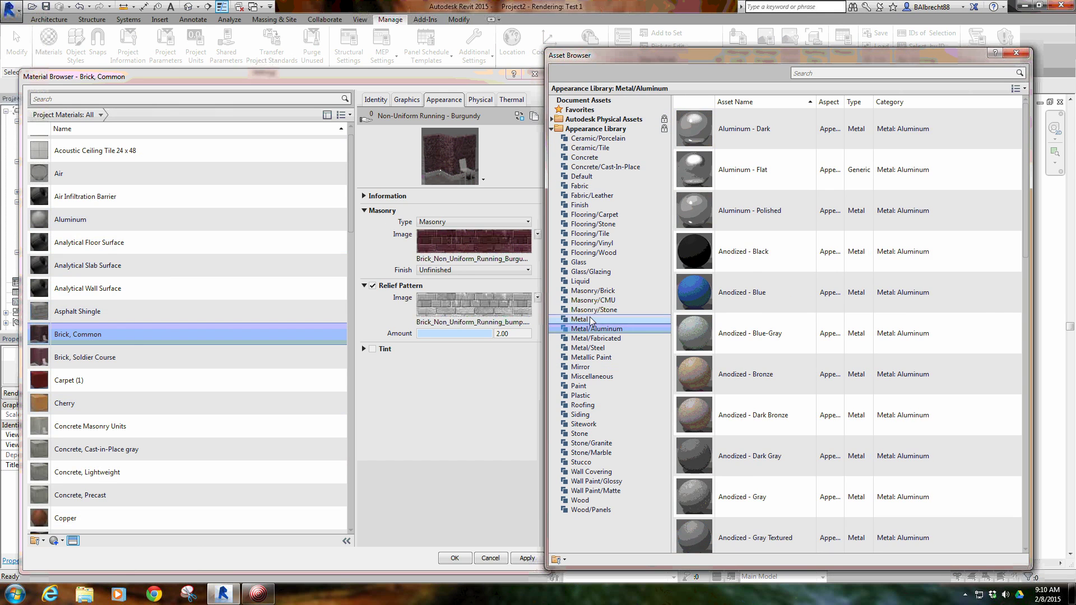
left_click(582, 319)
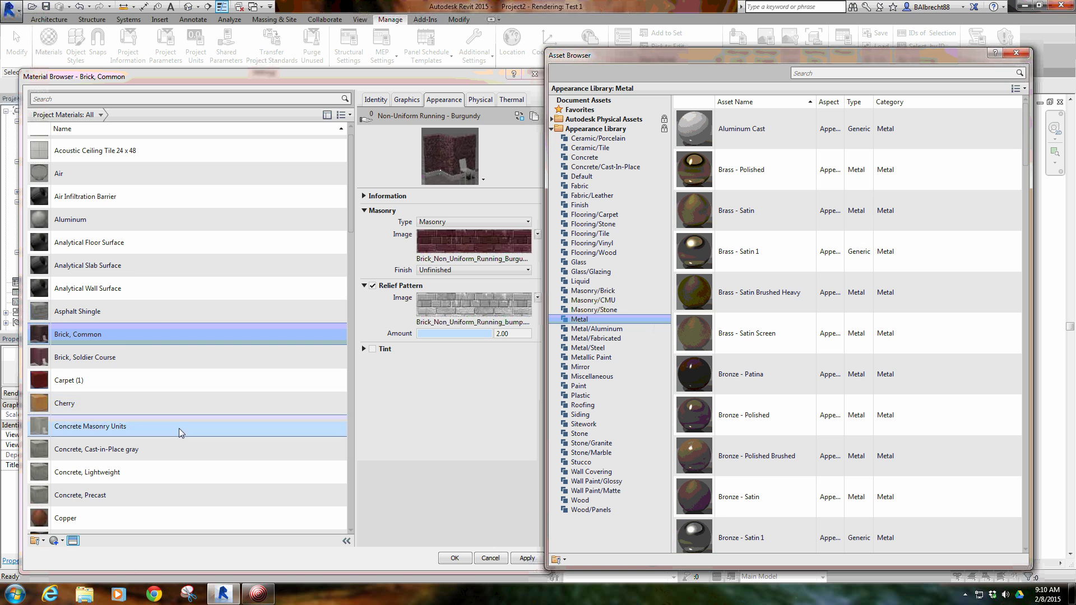
scroll(791, 187, "down", 15)
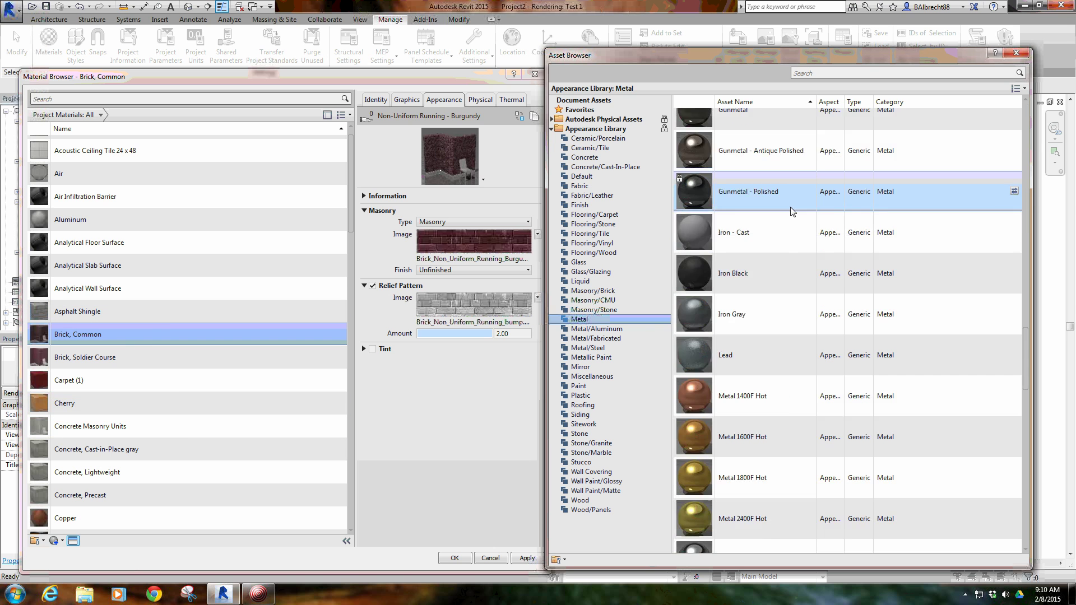
scroll(806, 280, "up", 15)
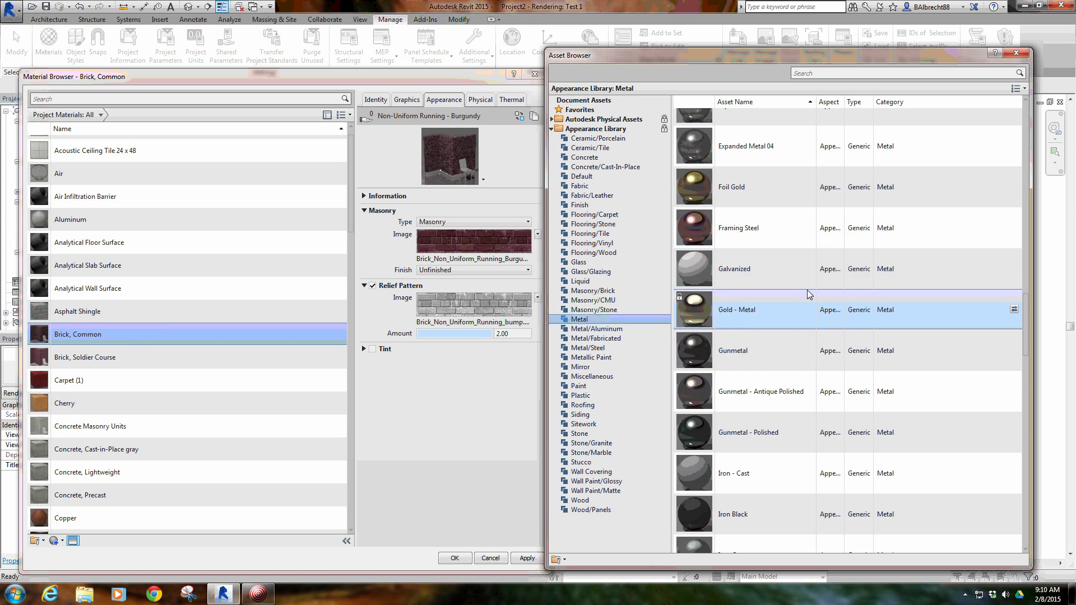
scroll(808, 230, "up", 5)
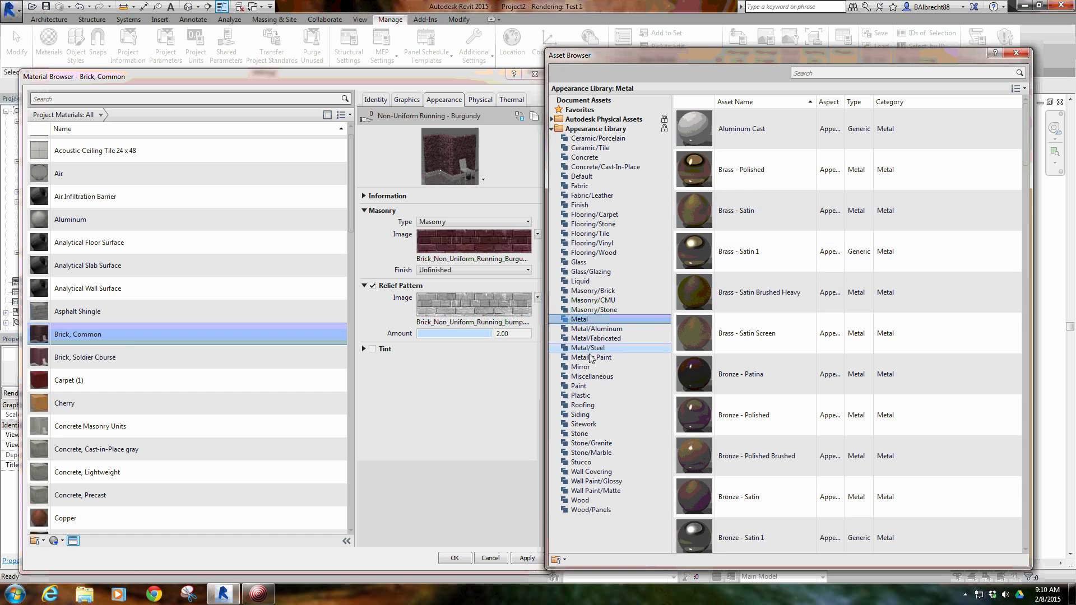
left_click(598, 329)
left_click(620, 339)
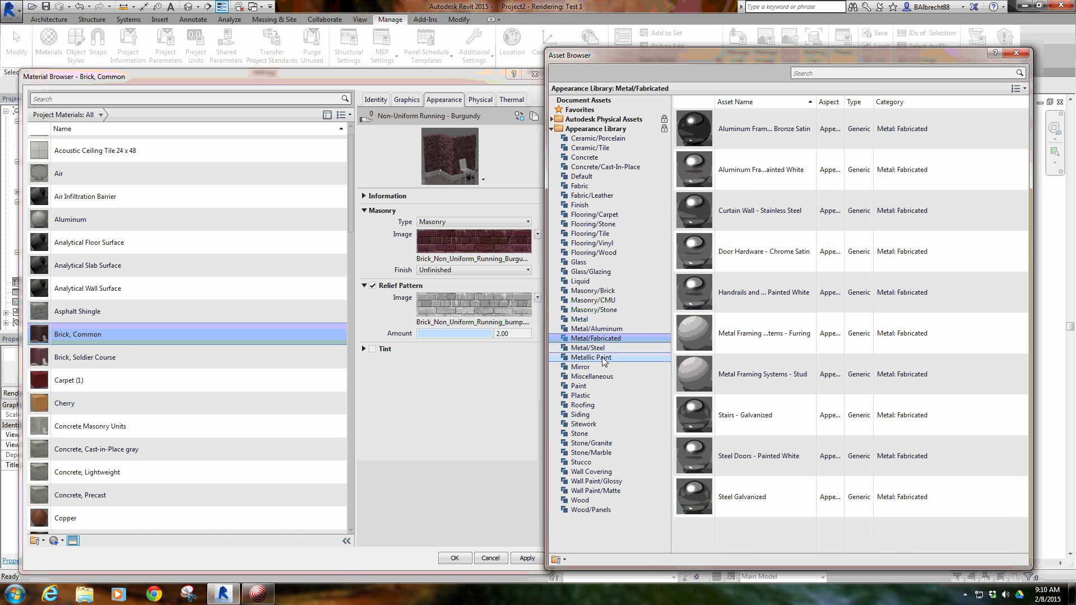
left_click(594, 348)
left_click(598, 358)
left_click(599, 367)
left_click(607, 358)
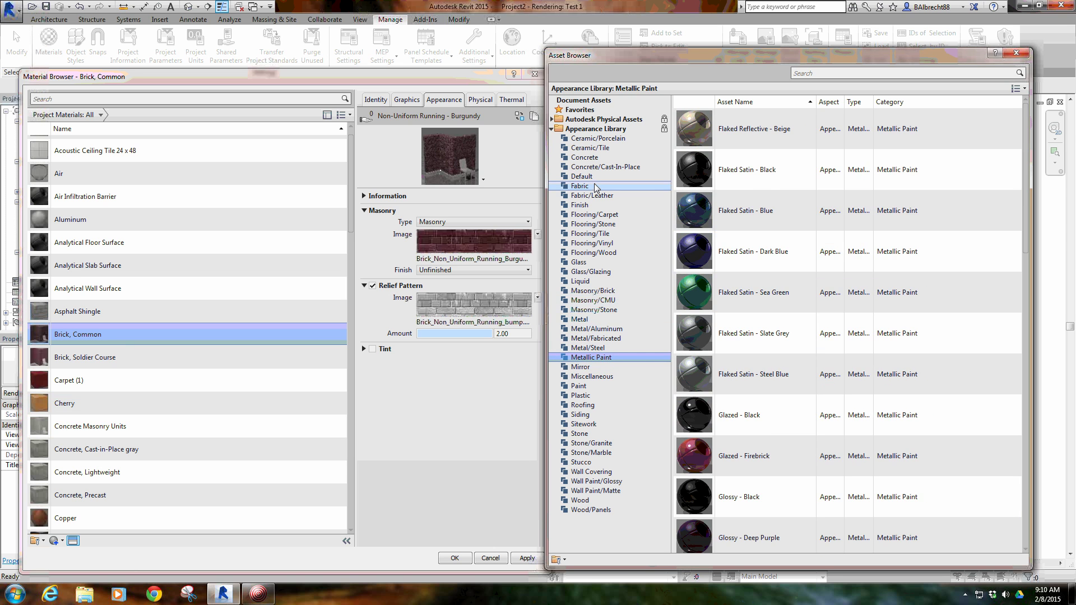
Step: Replace Brick, Common's appearance with the Generic asset from the Default category and enlarge its preview image
left_click(608, 177)
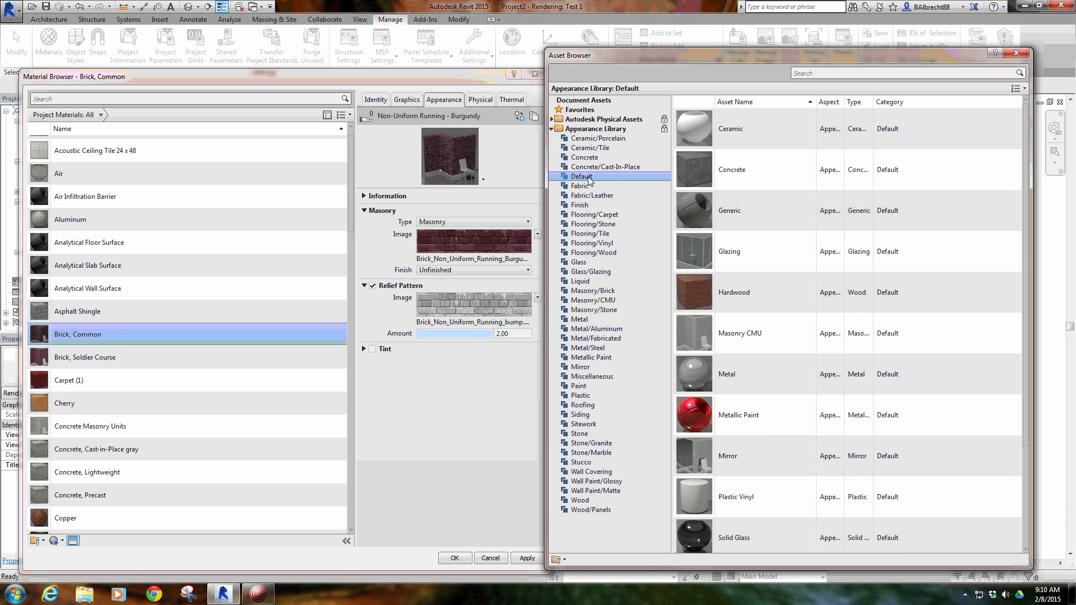
double_click(740, 209)
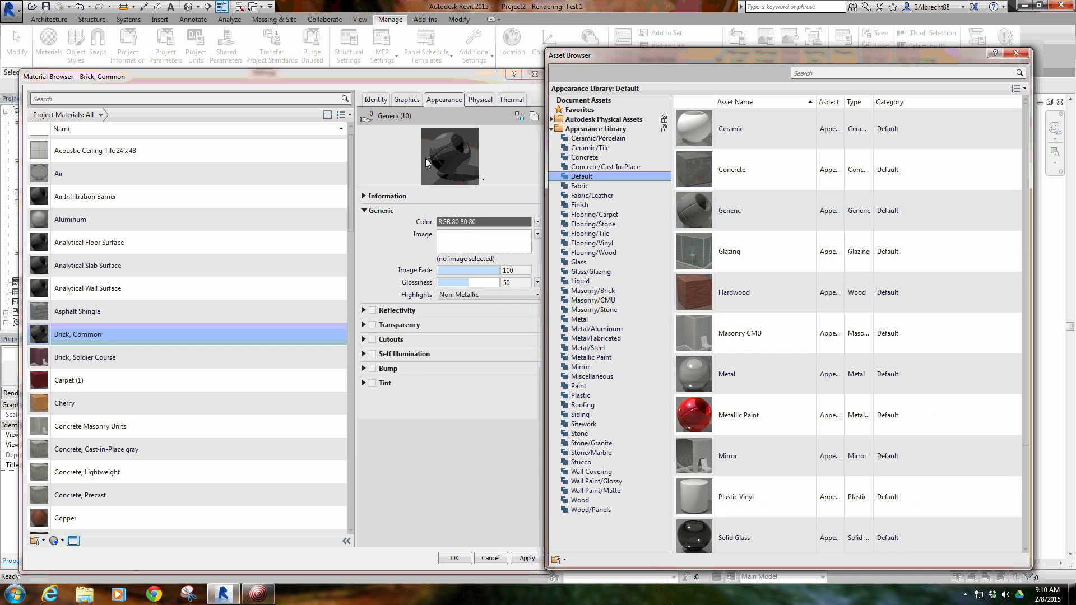
left_click(1016, 52)
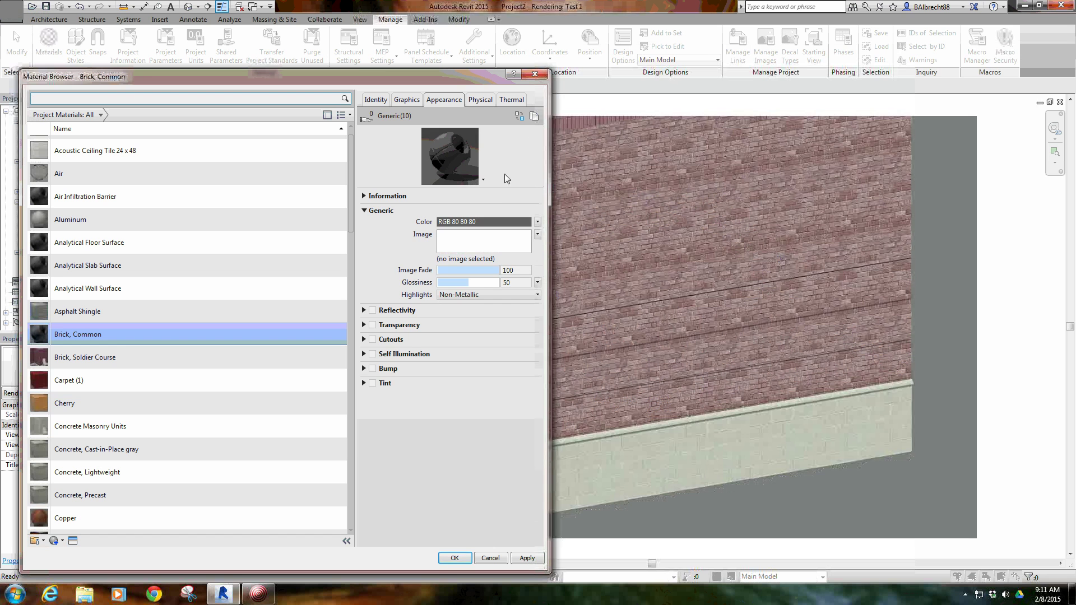
left_click_drag(502, 190, 505, 266)
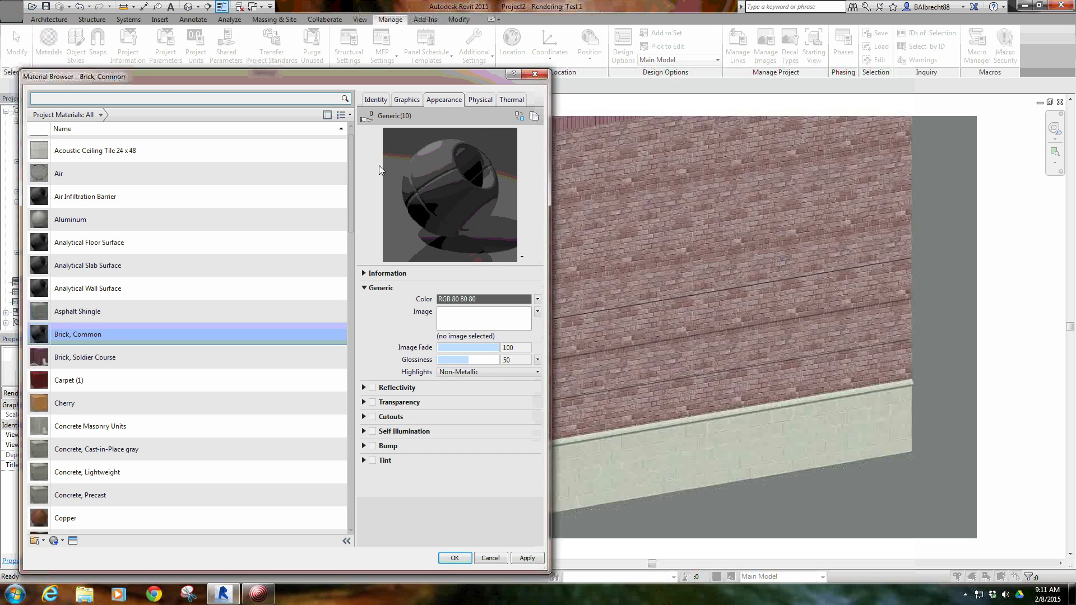
scroll(366, 209, "up", 1)
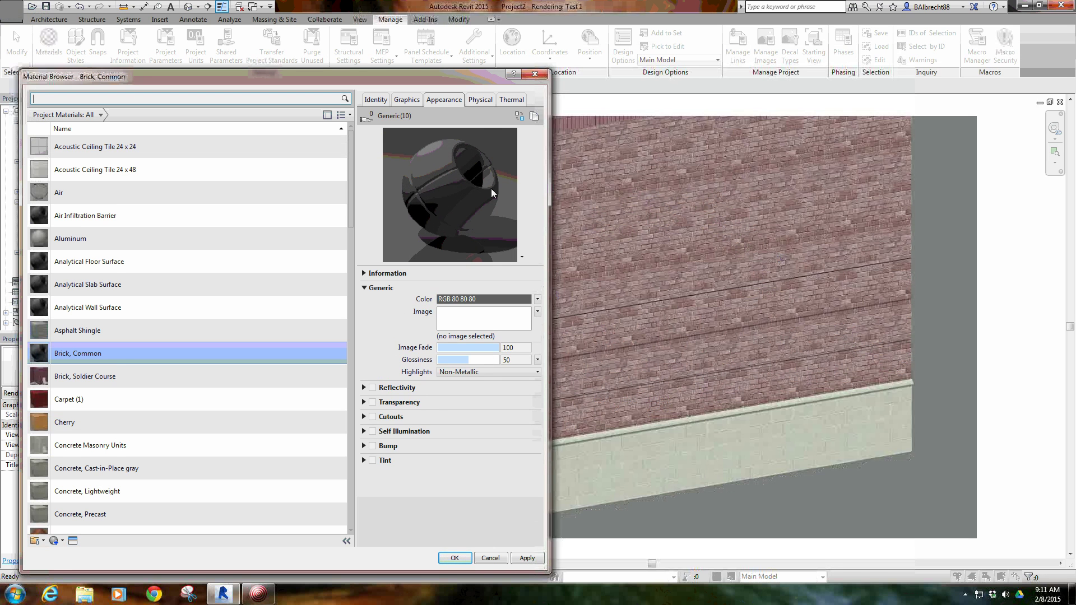
Step: Browse for a Generic image in the Textures folder on the Data (E:) drive and display its Stone images in an enlarged file dialog
left_click(474, 337)
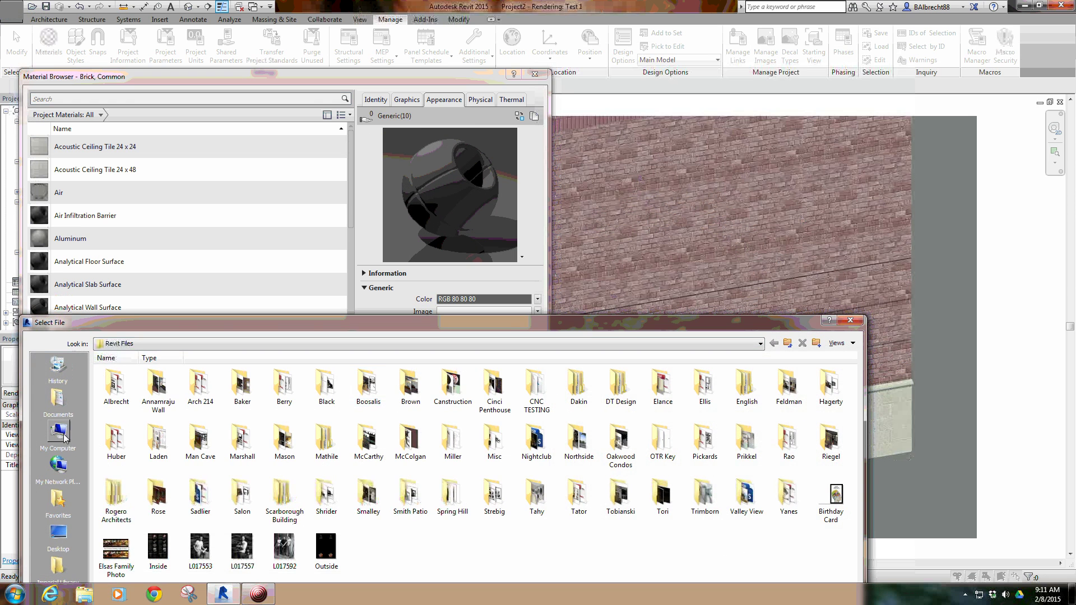
left_click(59, 434)
double_click(161, 394)
double_click(244, 390)
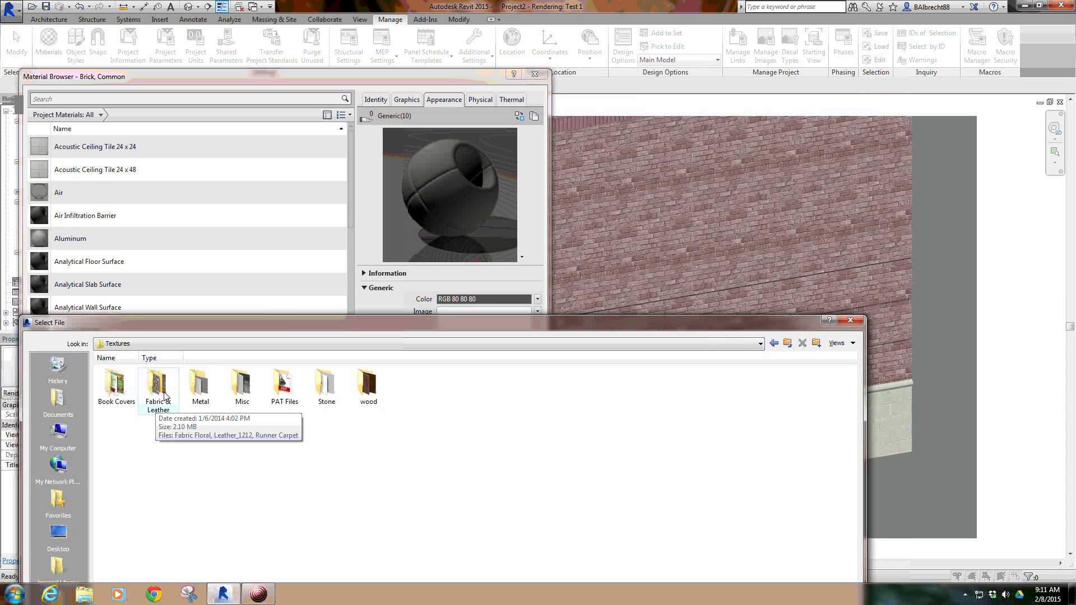
left_click_drag(280, 320, 296, 115)
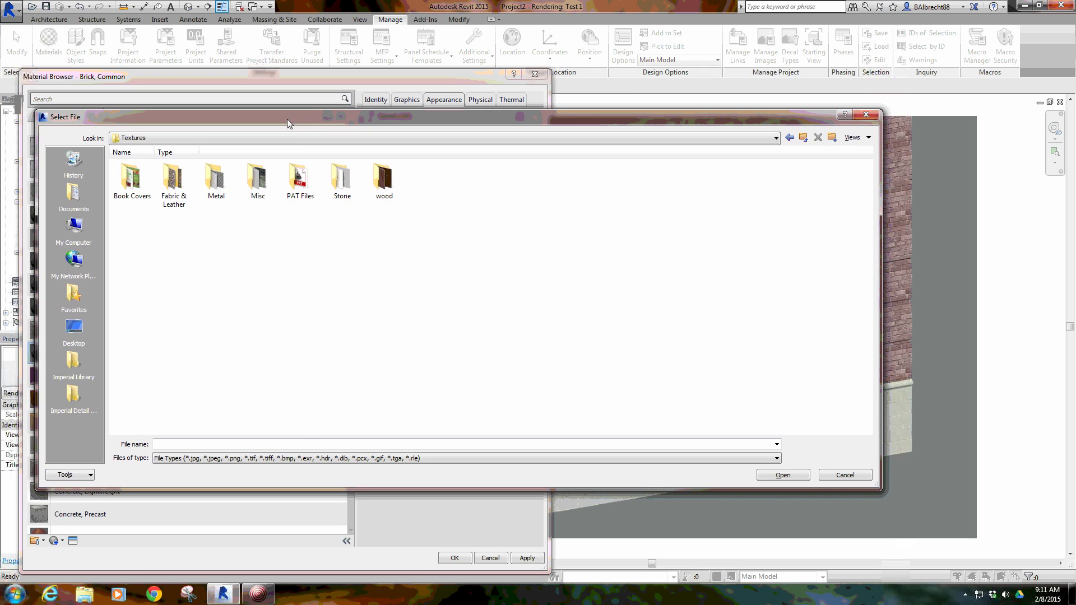
double_click(351, 185)
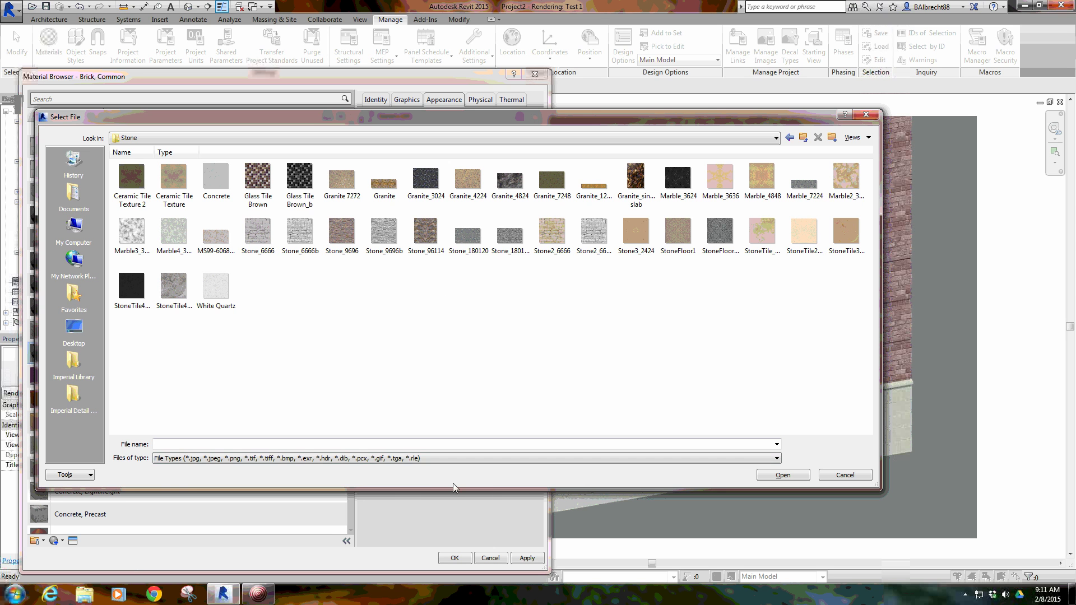
left_click_drag(453, 489, 455, 535)
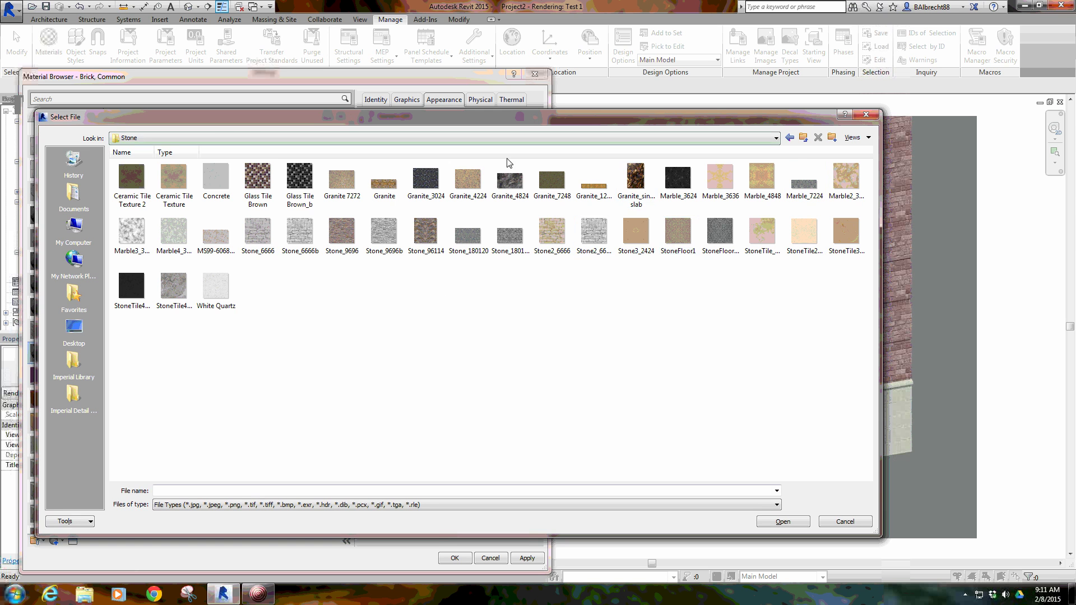
Step: Look through the Misc and wood texture folders and the Imperial Library without choosing an image
left_click(803, 137)
double_click(257, 178)
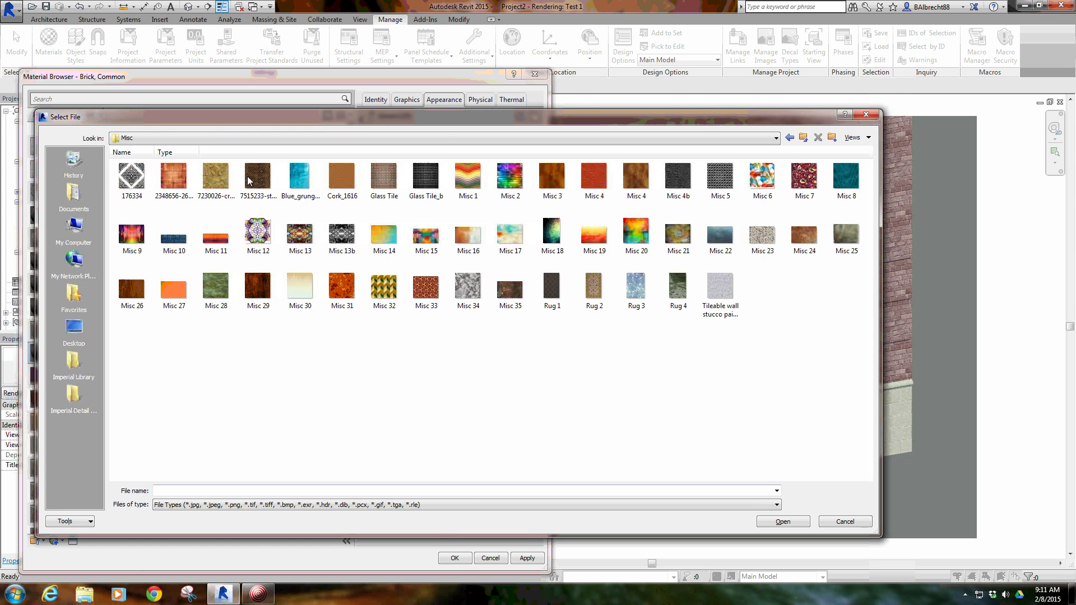
left_click(803, 137)
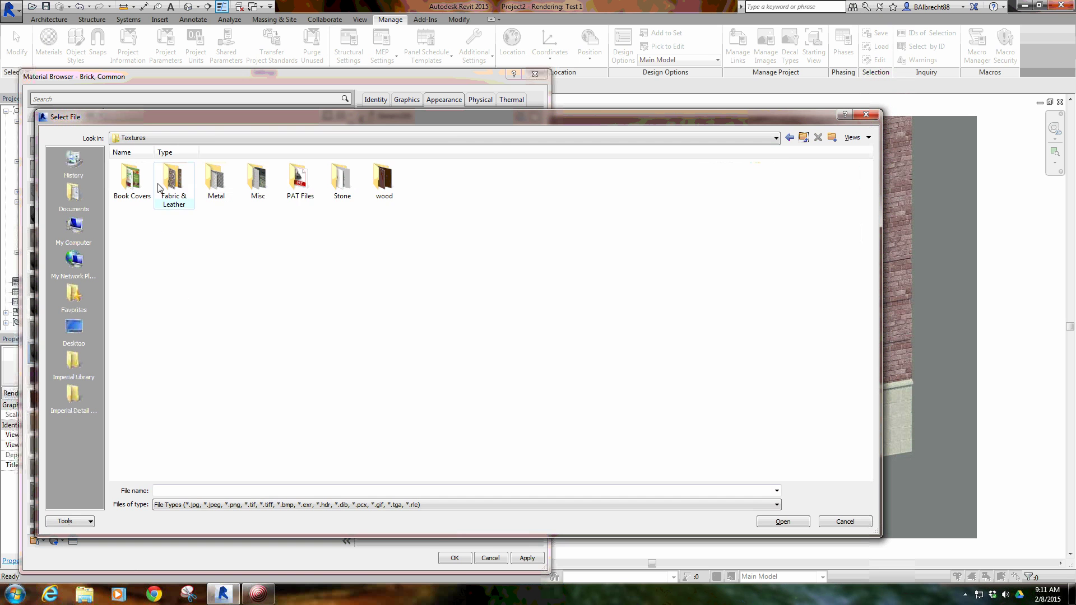
double_click(386, 194)
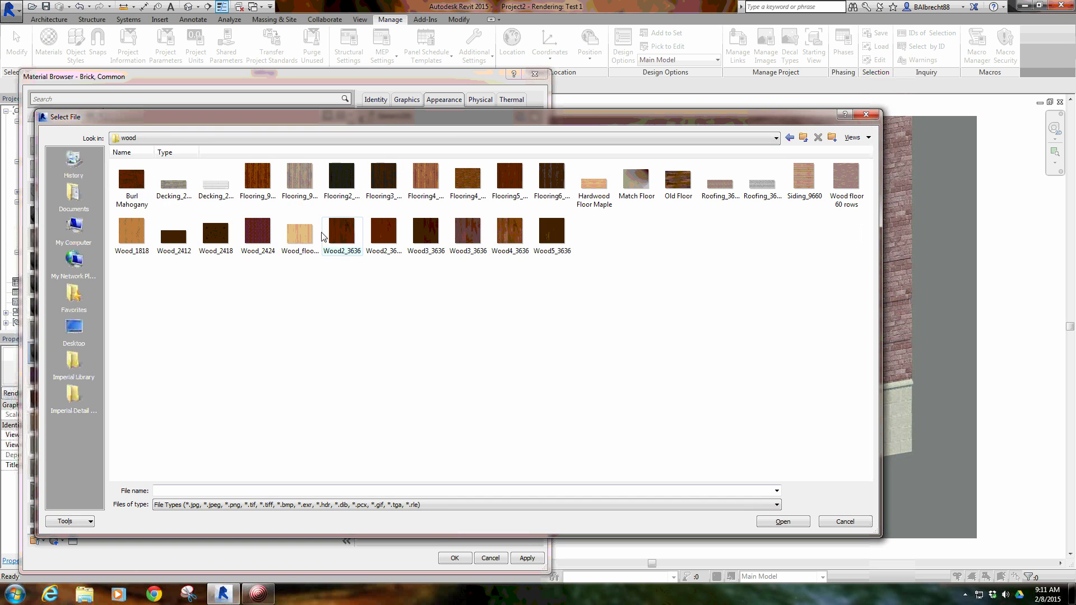
left_click(803, 137)
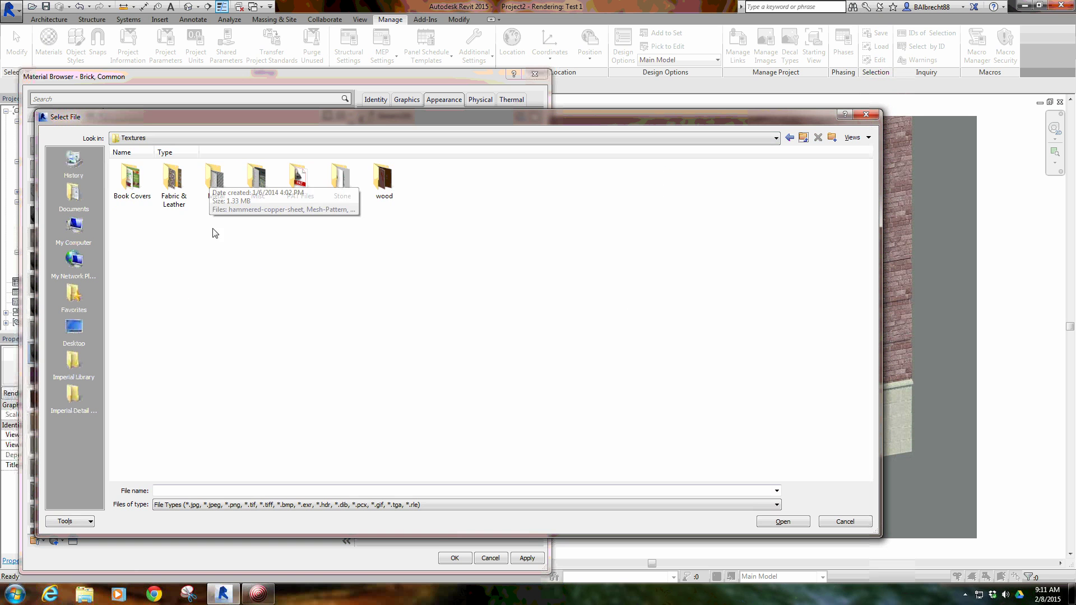
left_click(75, 380)
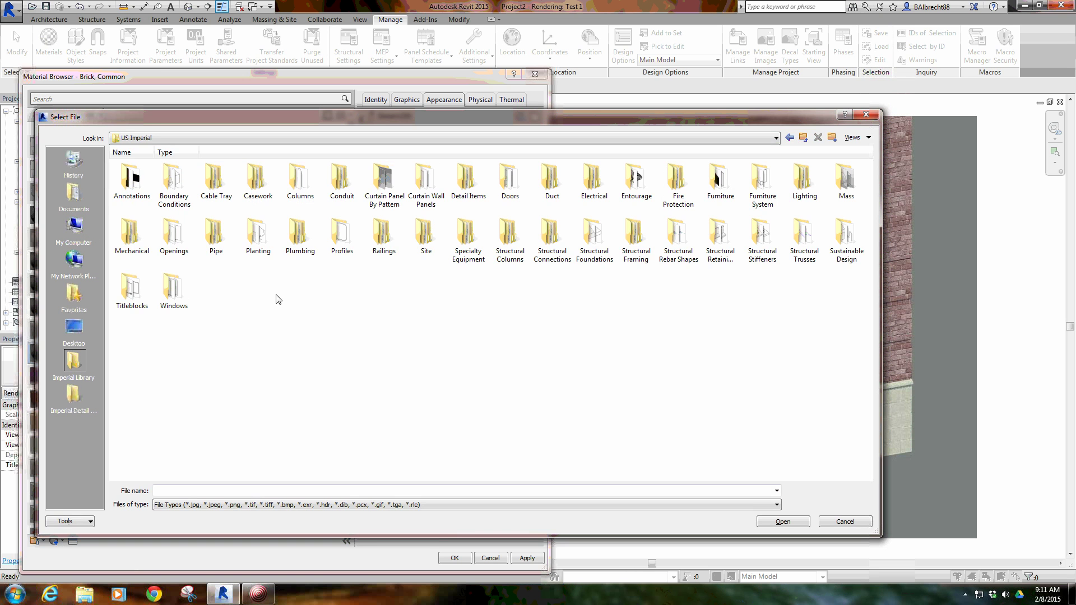
left_click(865, 115)
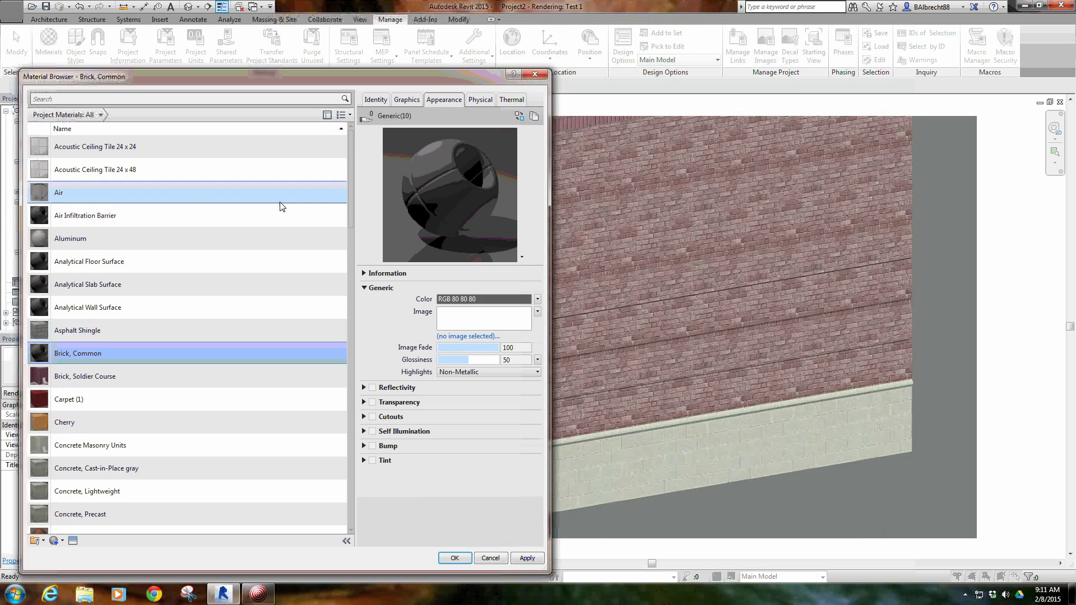
Step: Assign Stone2_6666.jpg from the Stone folder under Textures on the Data (E:) drive as Brick, Common's Generic image
left_click(469, 335)
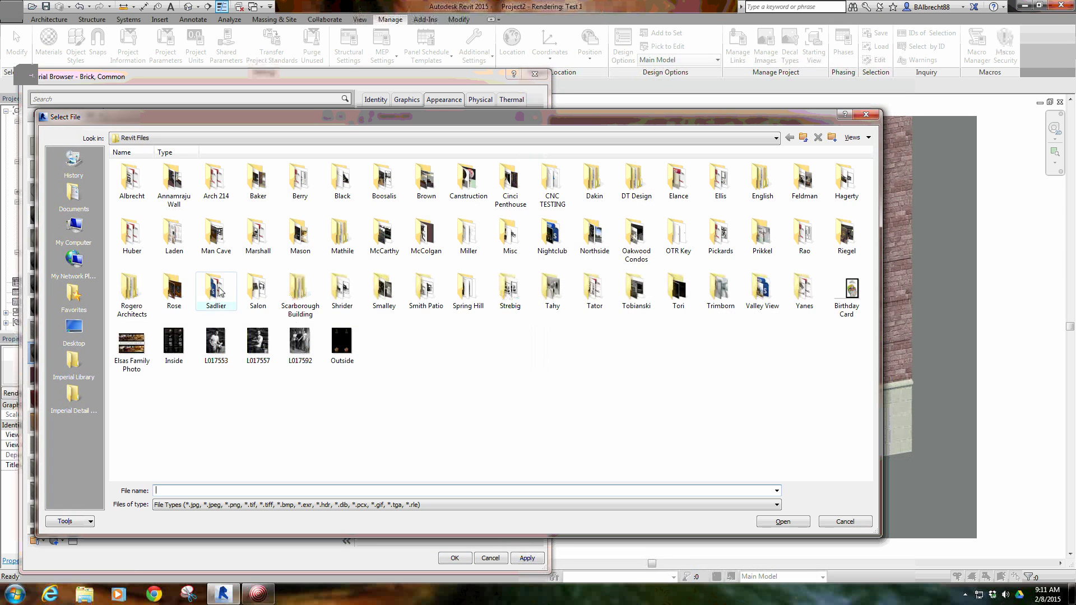
left_click(75, 229)
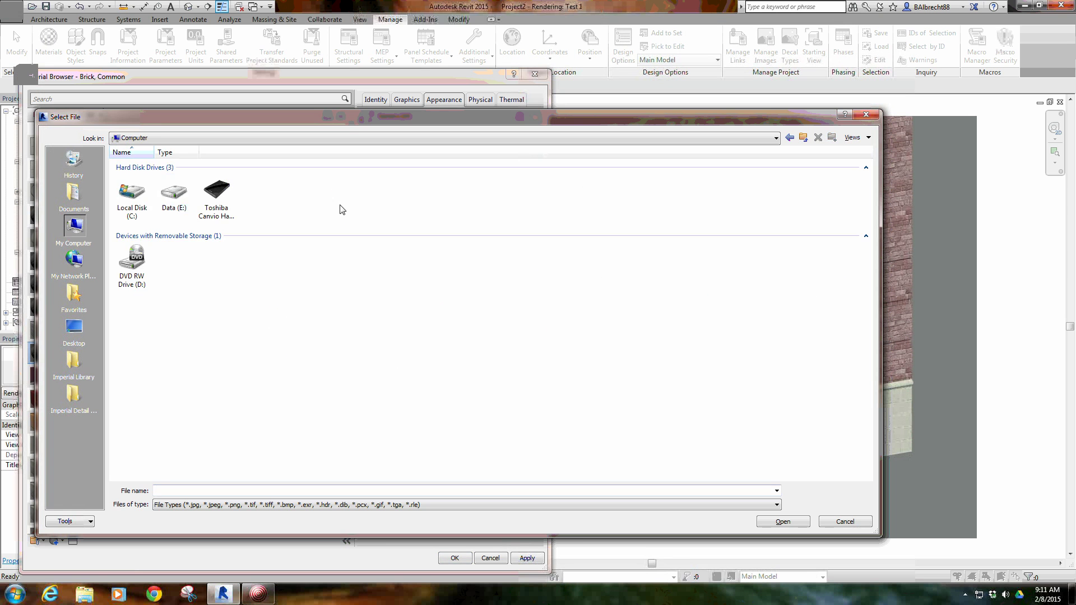
double_click(176, 202)
double_click(254, 185)
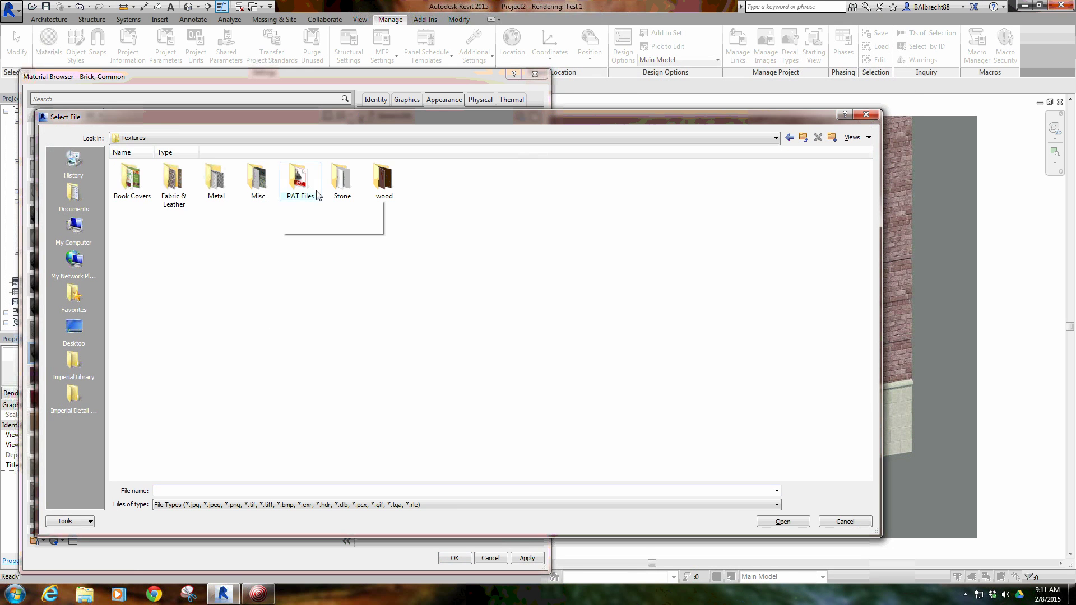
left_click(343, 181)
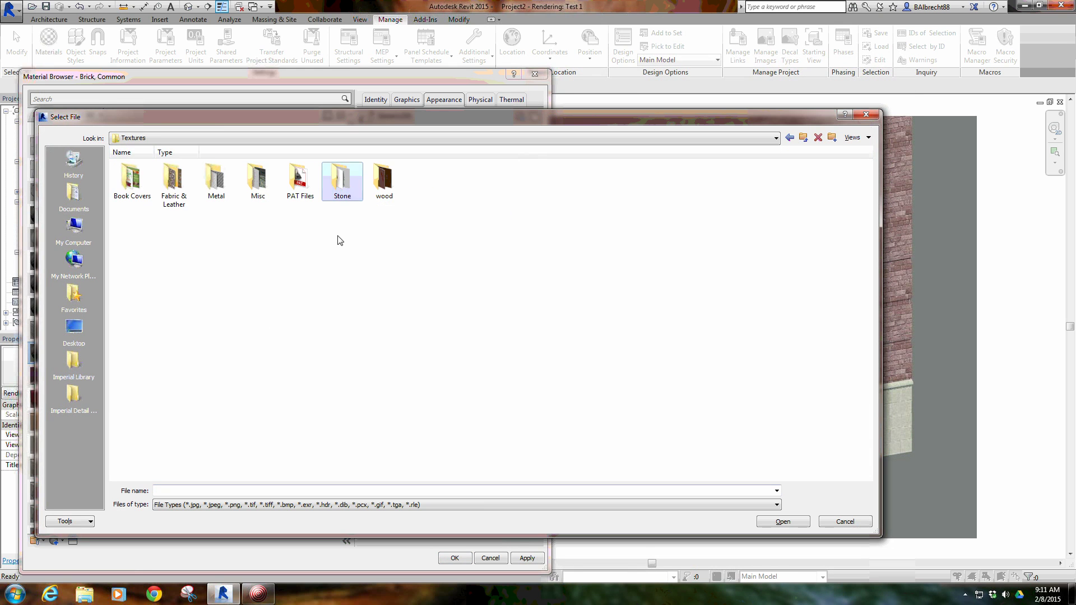
double_click(347, 184)
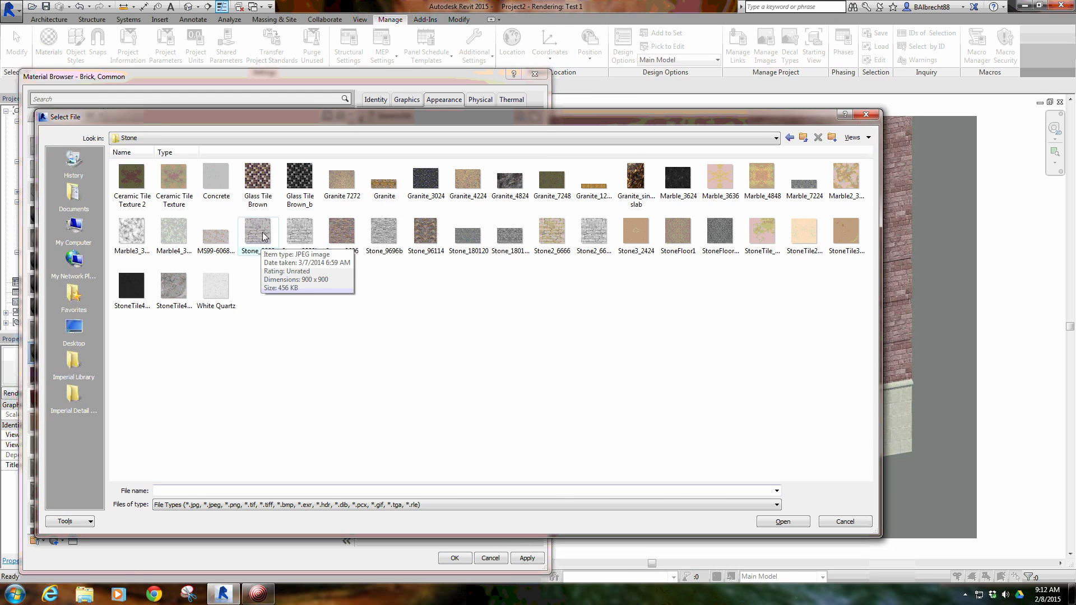
double_click(552, 231)
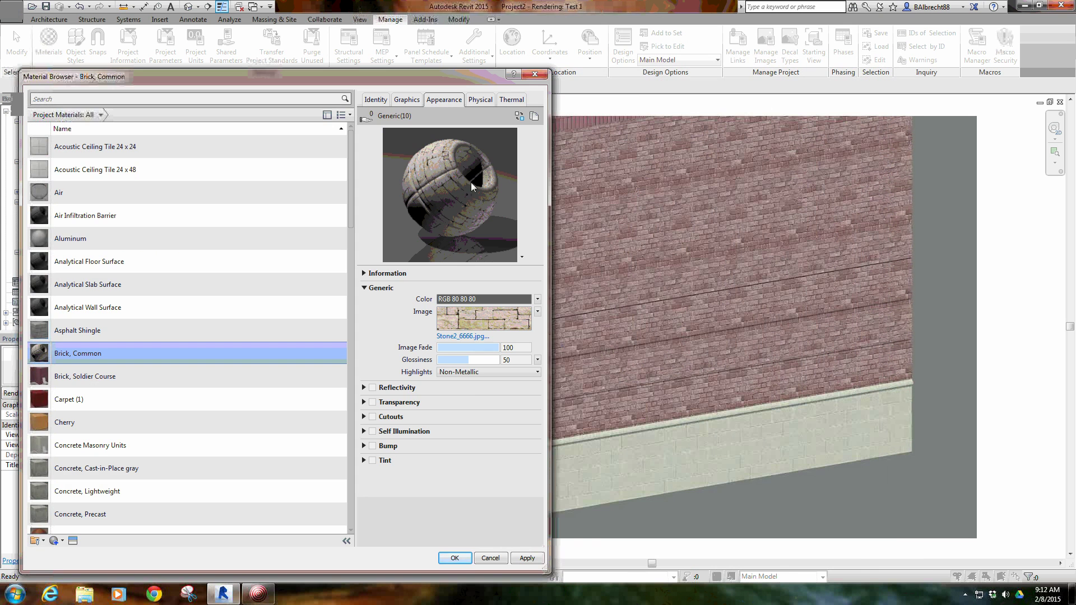
Step: Change the appearance preview scene to Walls, try production quality, and return it to mental ray - Medium Quality
left_click(523, 257)
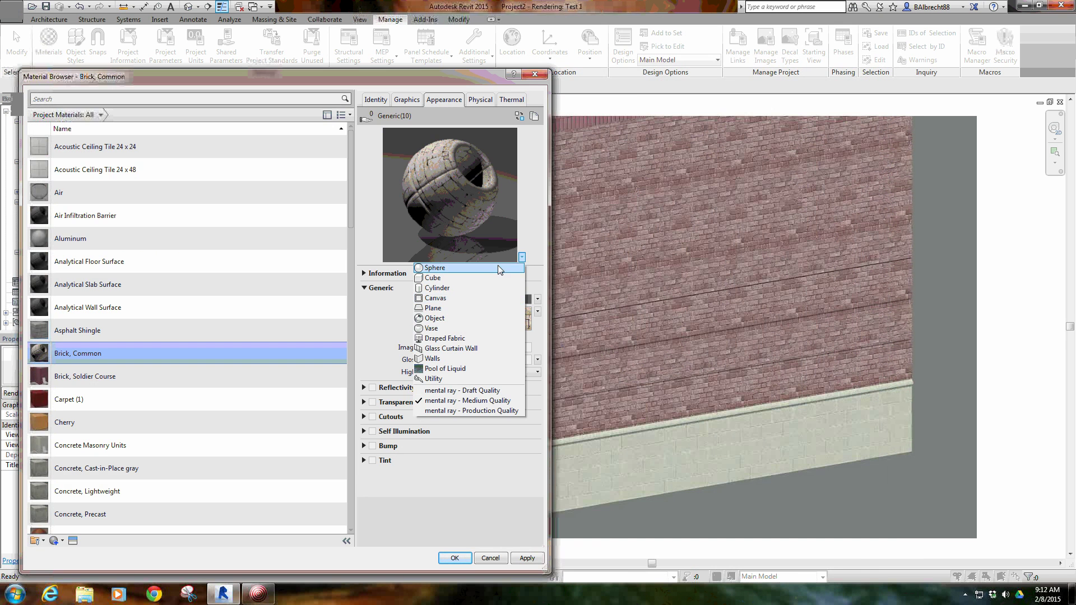
left_click(433, 358)
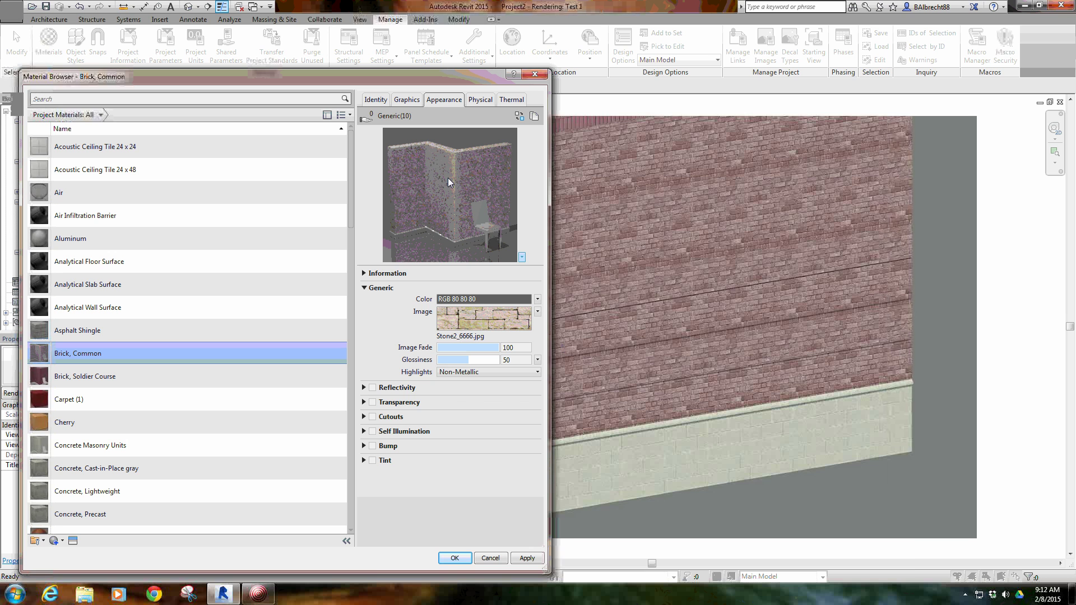
left_click(521, 258)
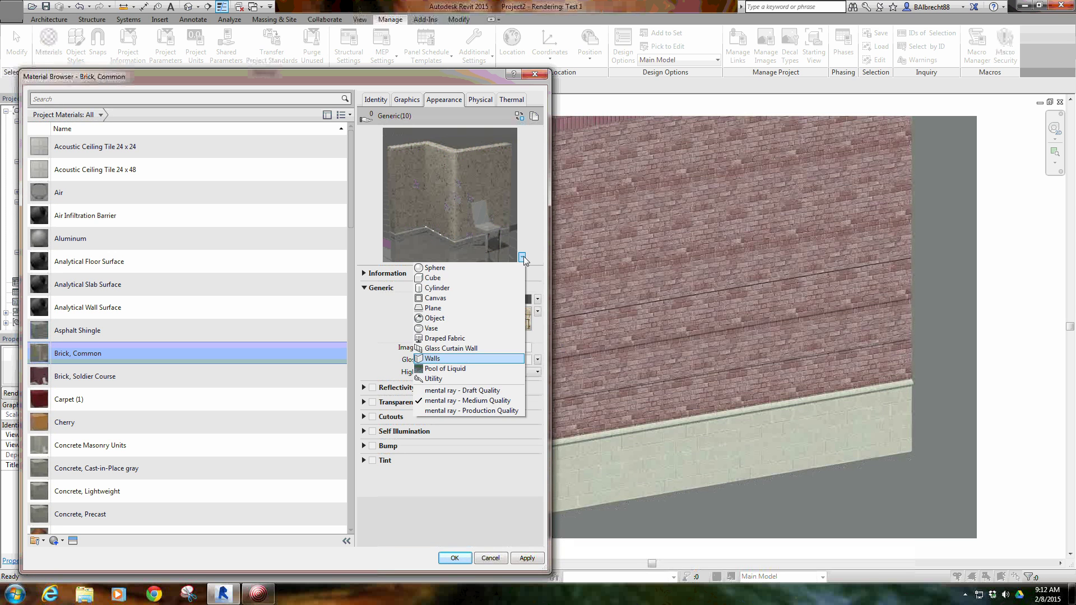
left_click(484, 410)
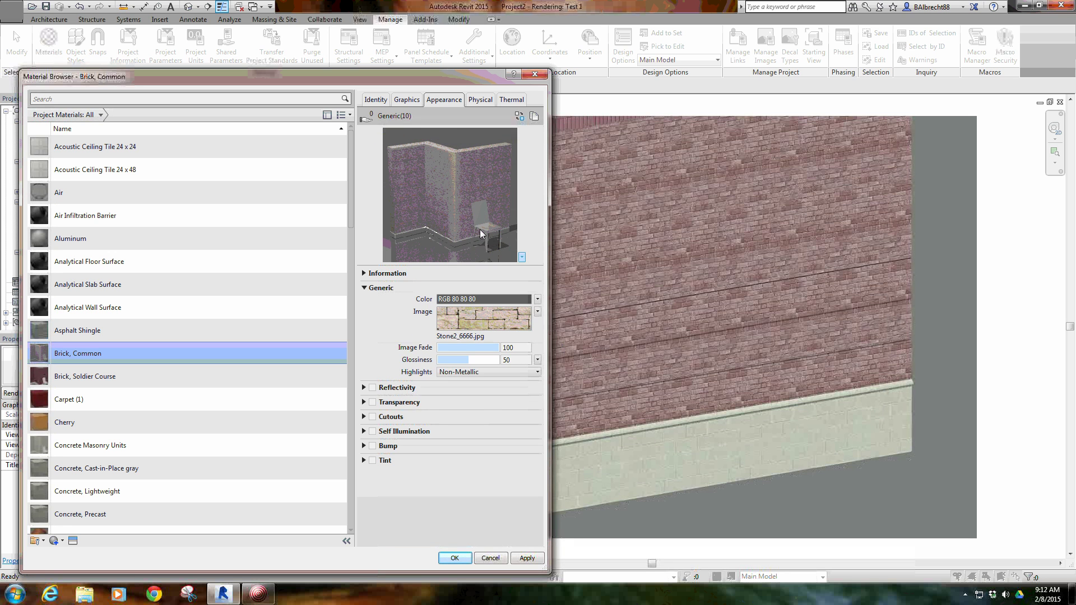
left_click(522, 258)
left_click(480, 401)
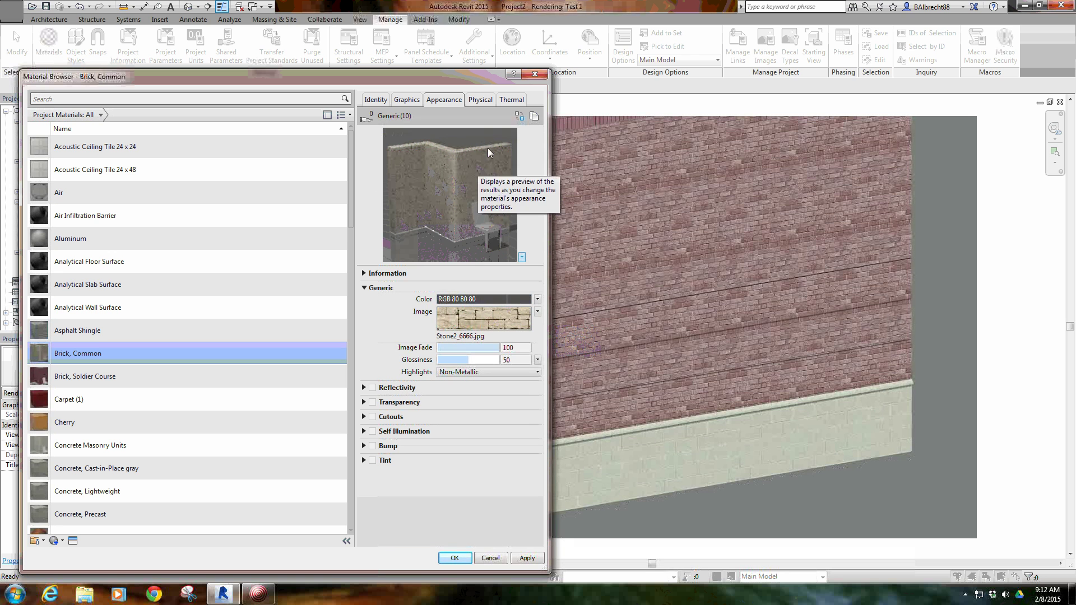
Step: Set the Stone2_6666.jpg texture's sample size to 6'-6" with linked proportions, and set the material's glossiness to 0
left_click(537, 312)
left_click(493, 415)
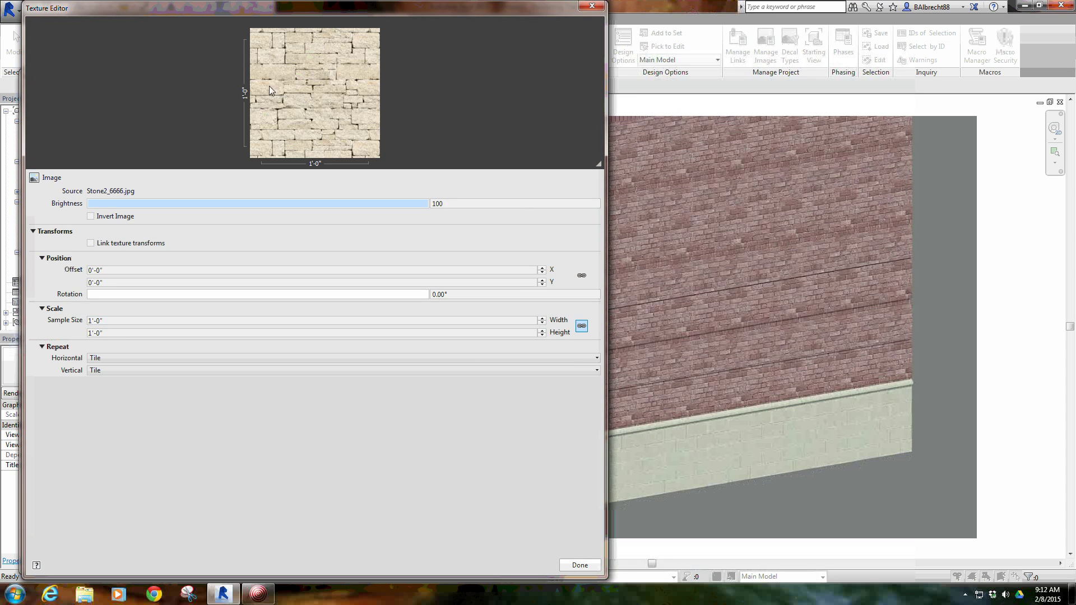
left_click(115, 322)
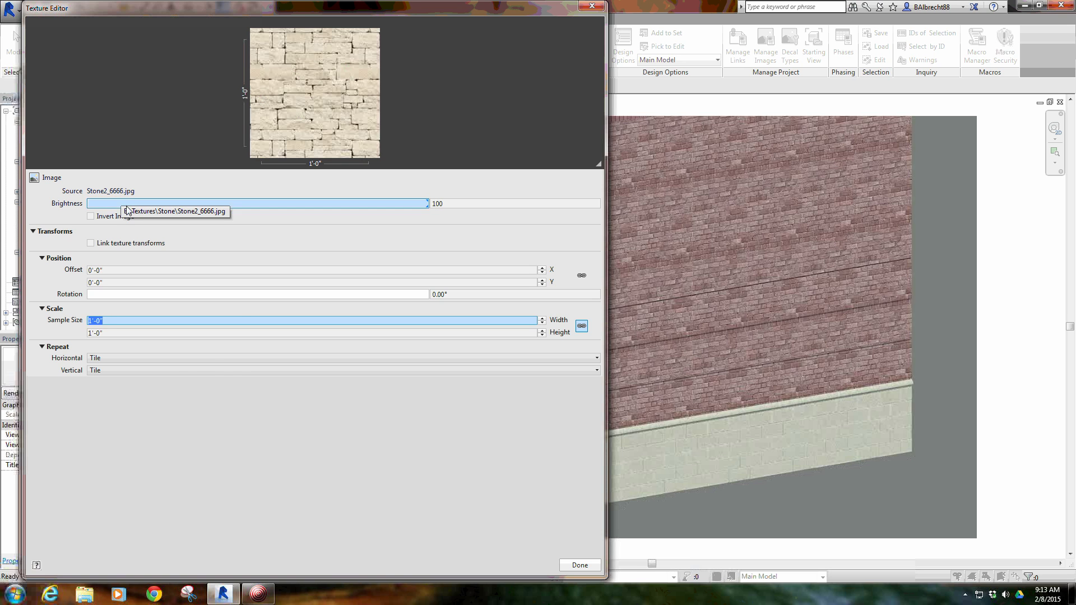
type("6'6")
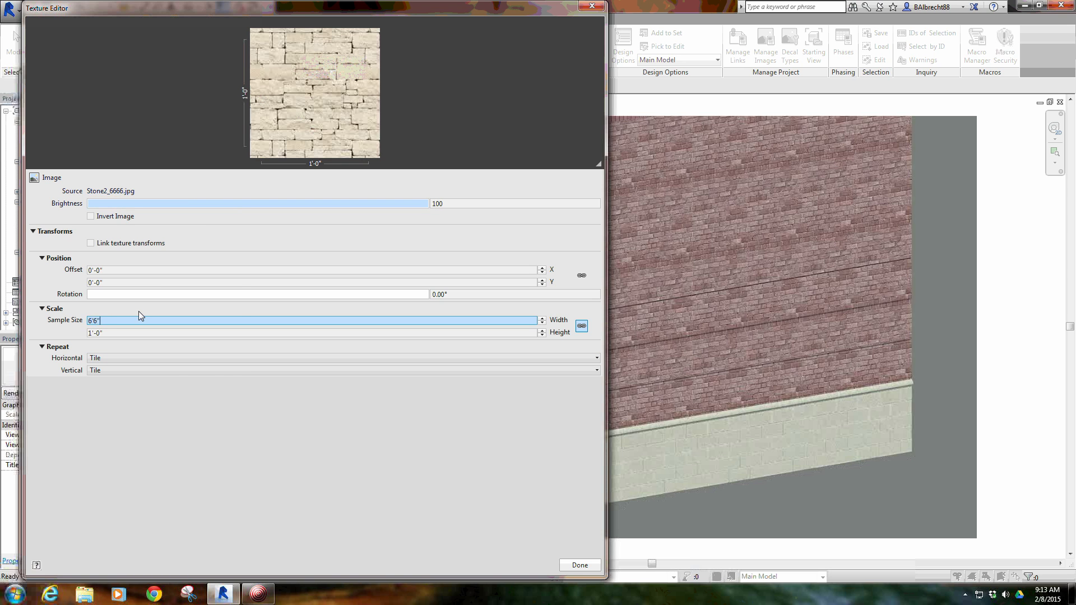
key("Return")
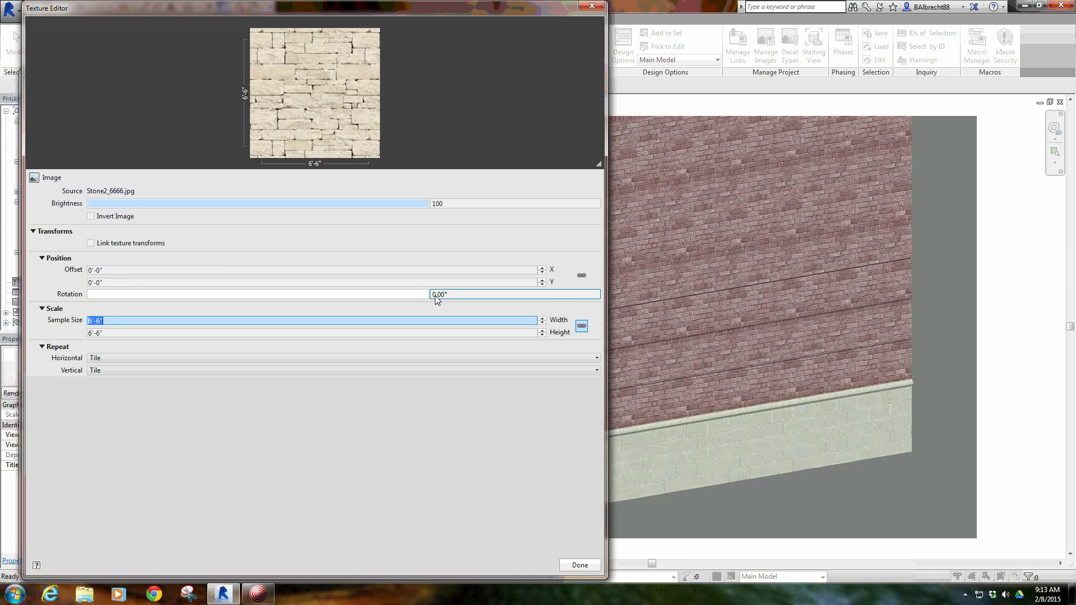
left_click(578, 567)
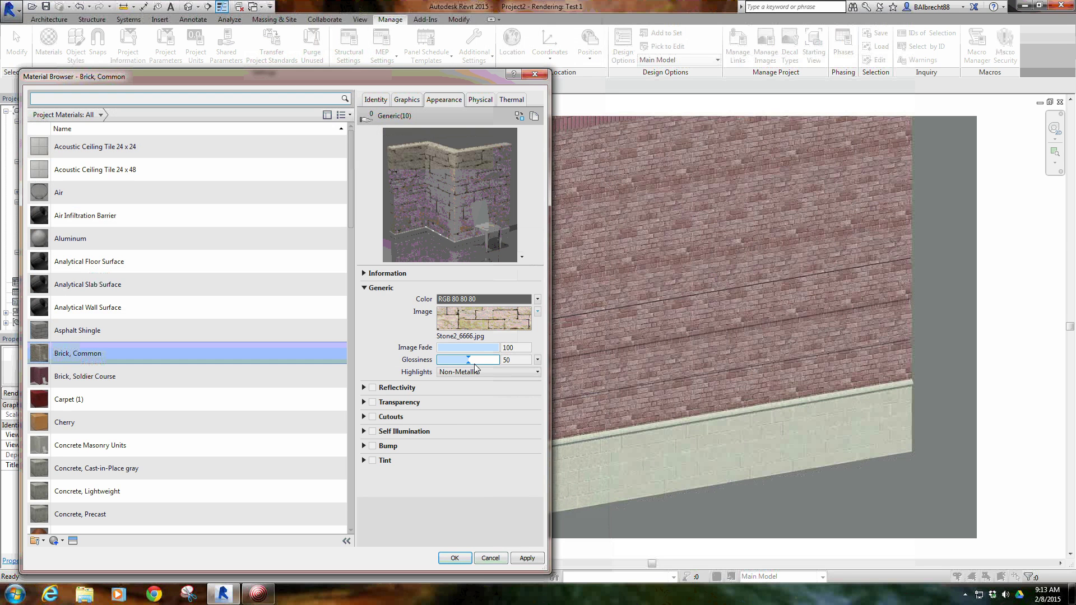
left_click_drag(472, 361, 437, 361)
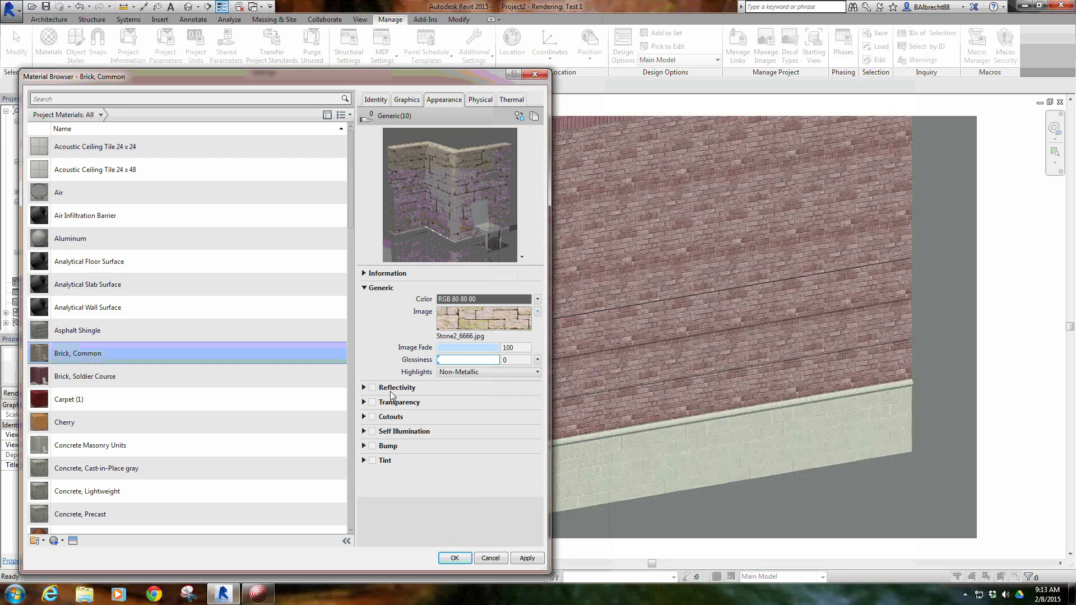
Step: Enable Bump on Brick, Common using Stone2_6666b.jpg with a sample size of 6'-6"
left_click(373, 446)
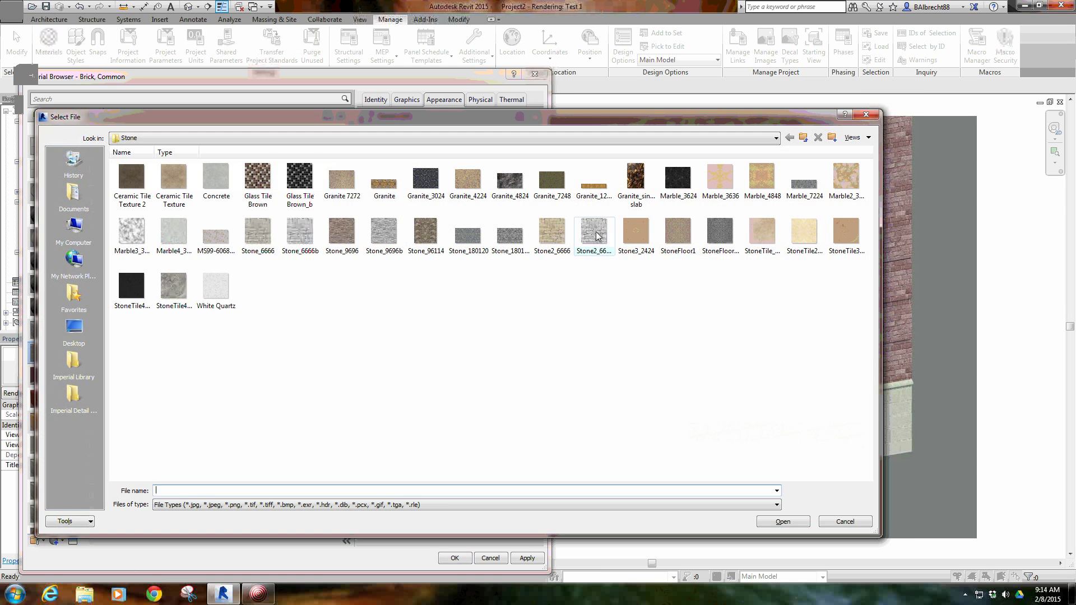
left_click(590, 260)
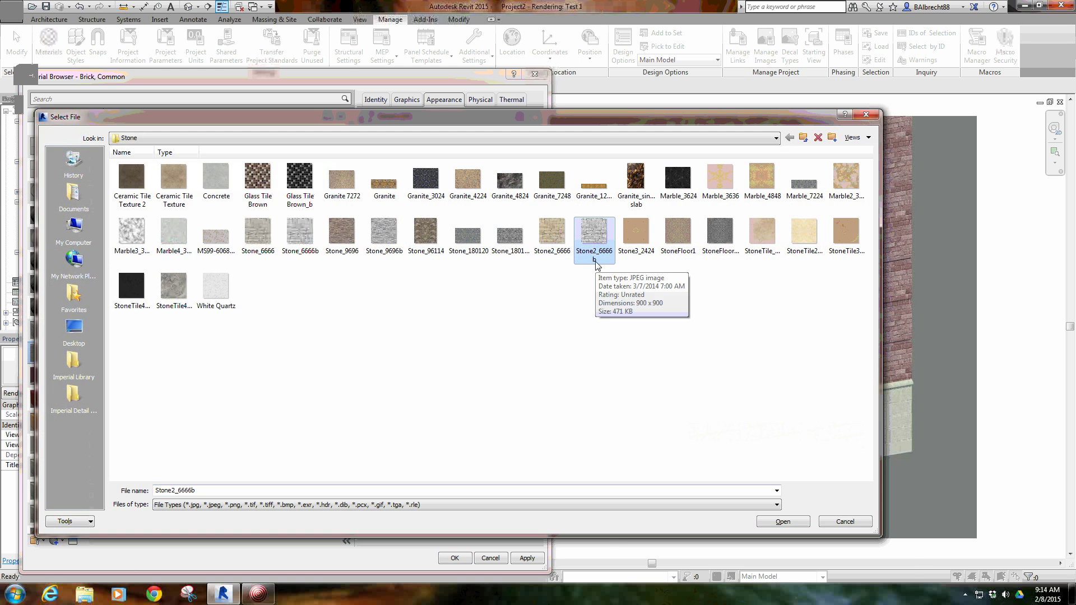
double_click(595, 235)
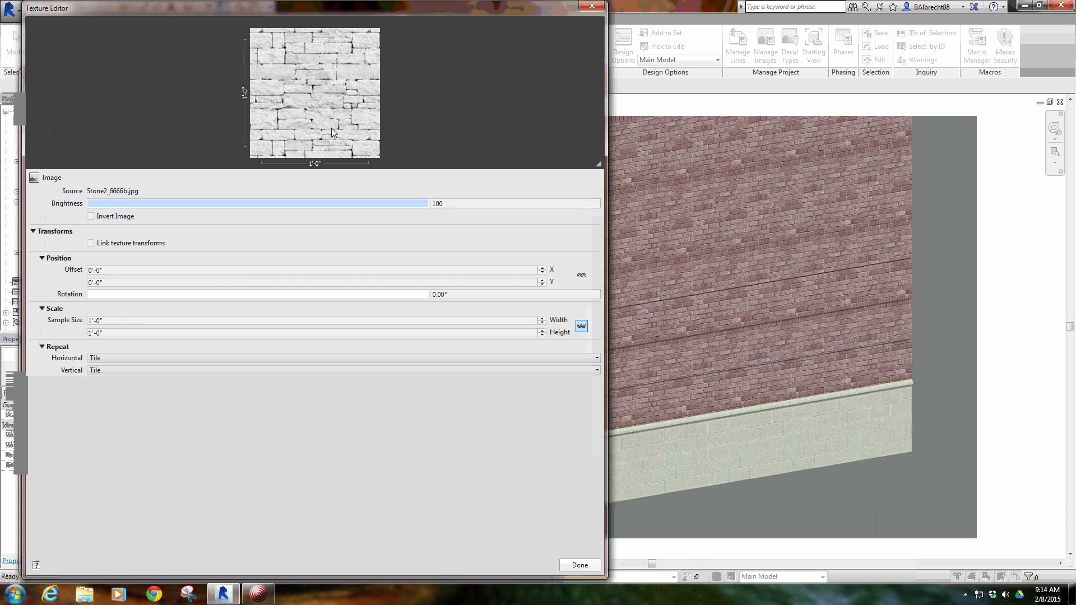
left_click(138, 322)
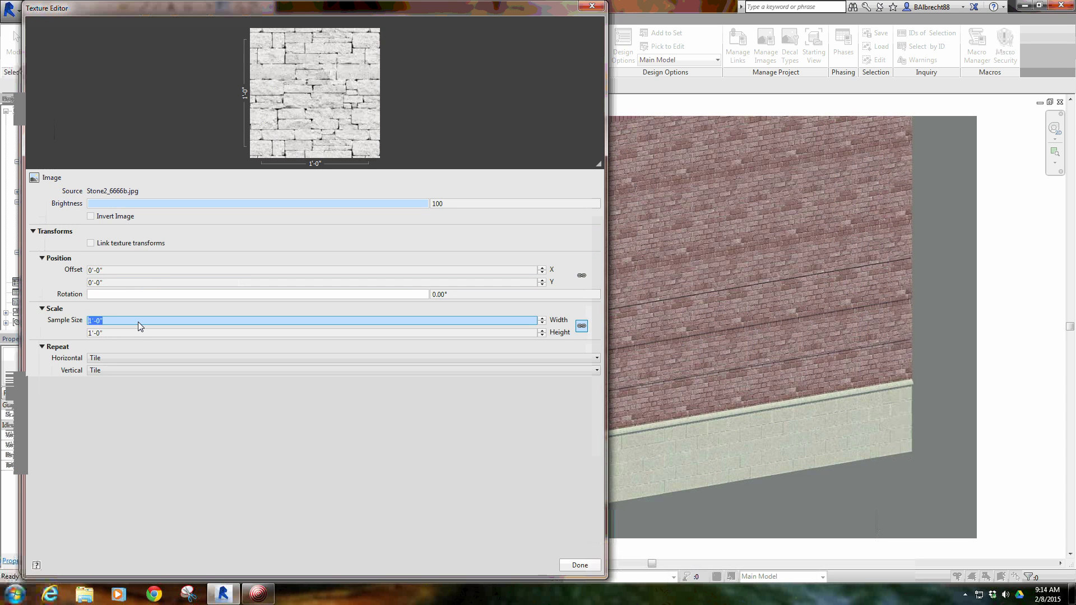
type("6'6")
key("Return")
left_click(577, 564)
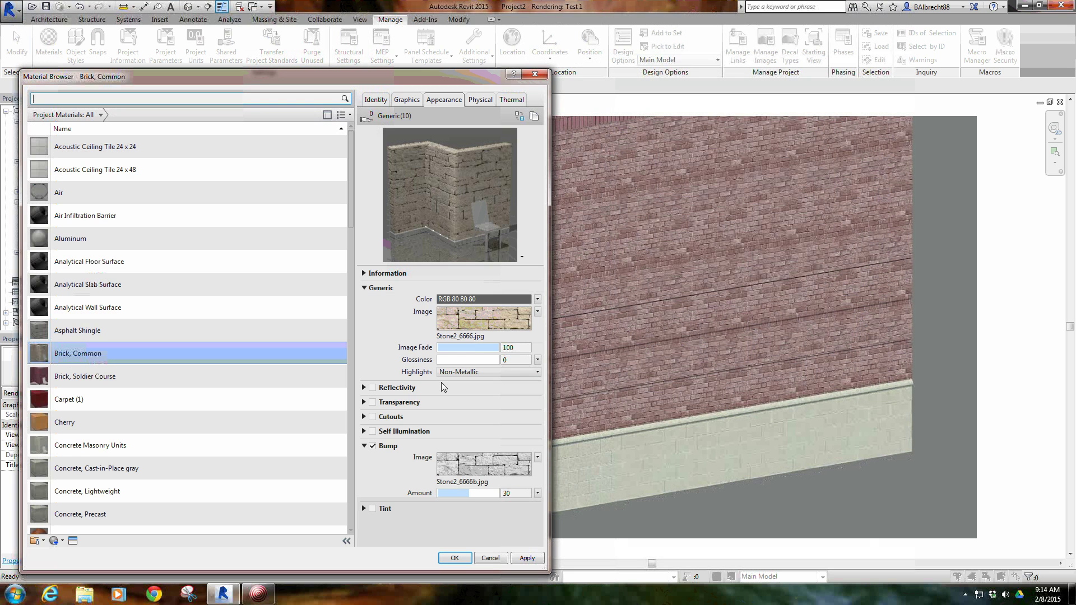
Step: Set the bump amount of Brick, Common to 2 and accept the material changes
mouse_move(473, 495)
left_mouse_down()
mouse_move(444, 496)
mouse_move(462, 493)
left_mouse_up()
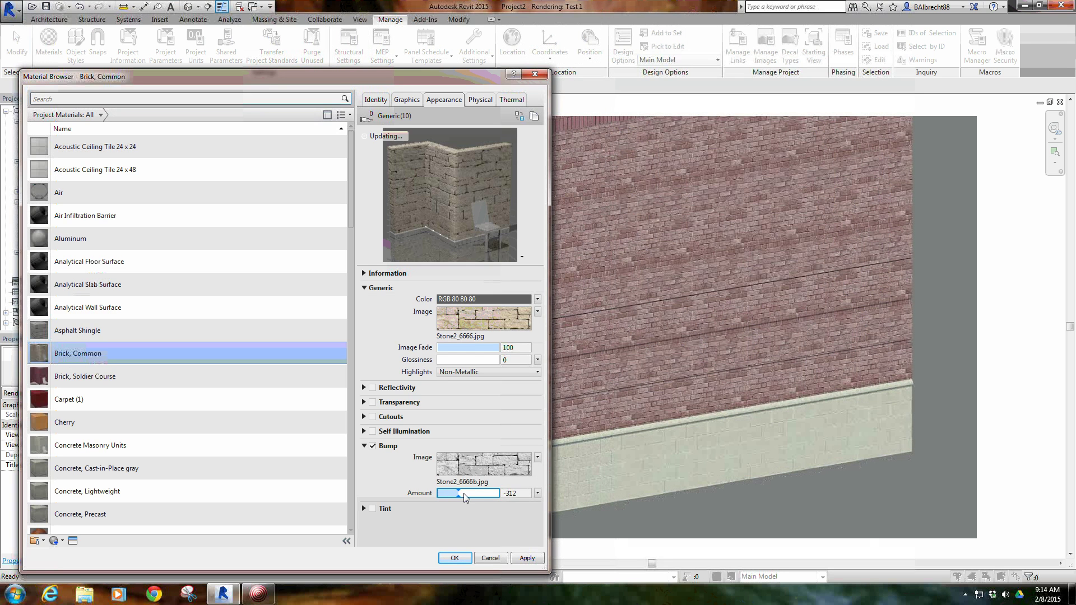
left_click(517, 495)
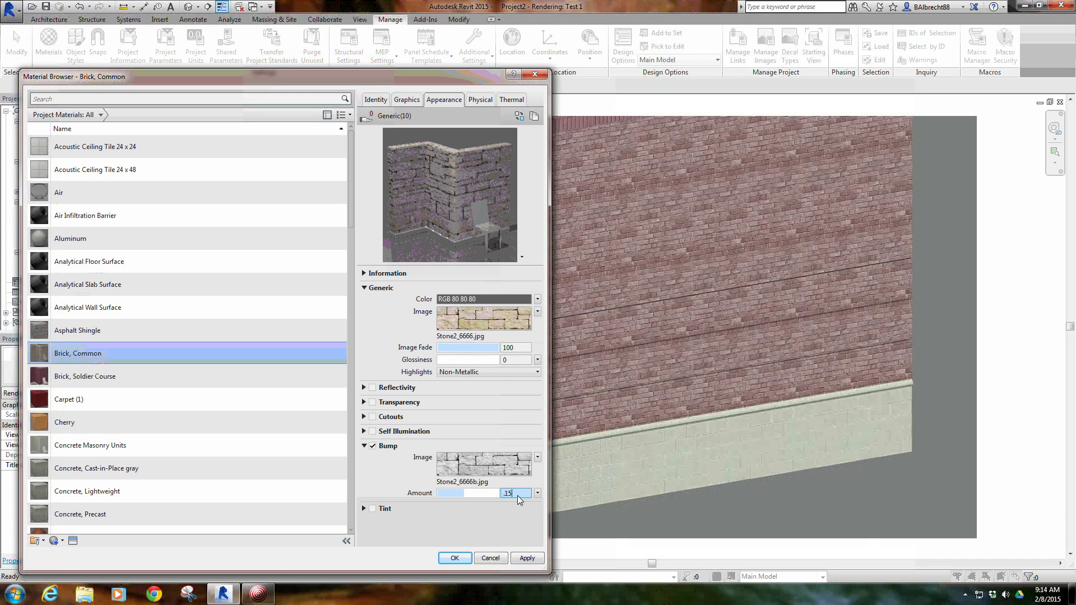
type("2")
key("Return")
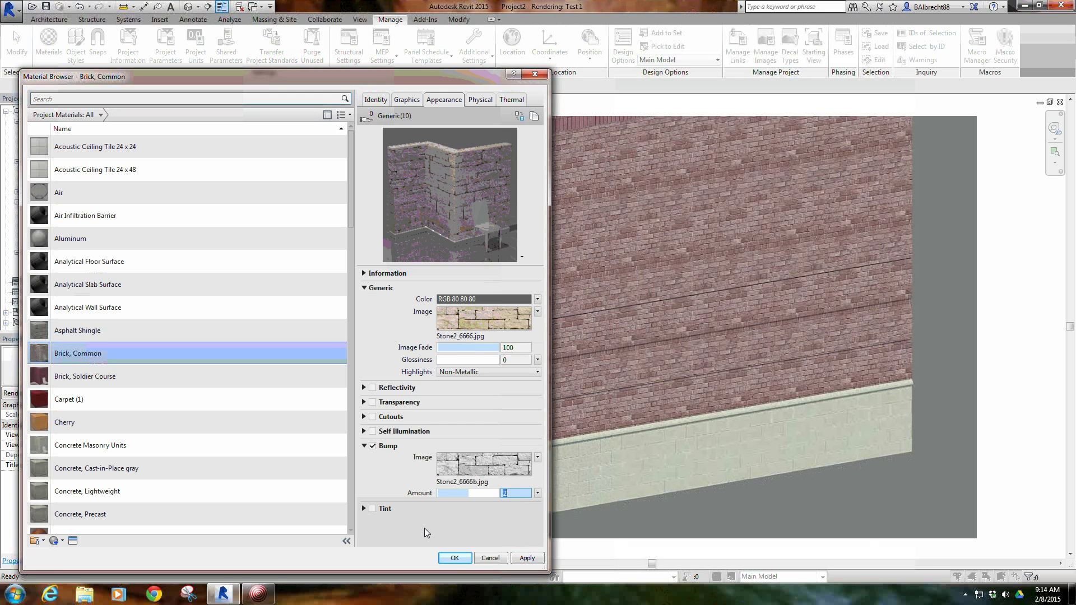
left_click(454, 558)
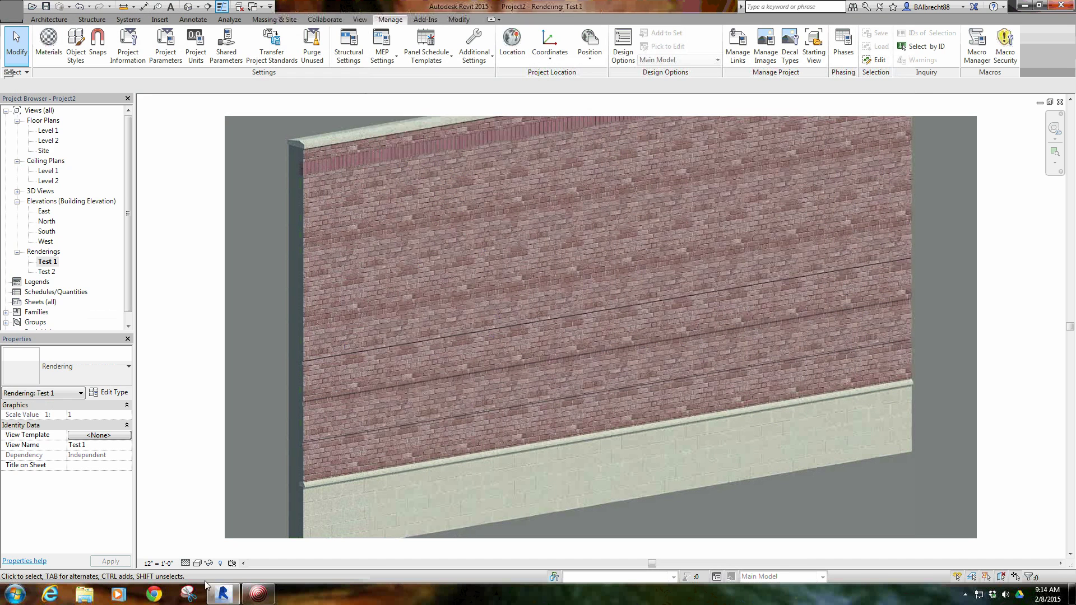
left_click(337, 241)
right_click(367, 230)
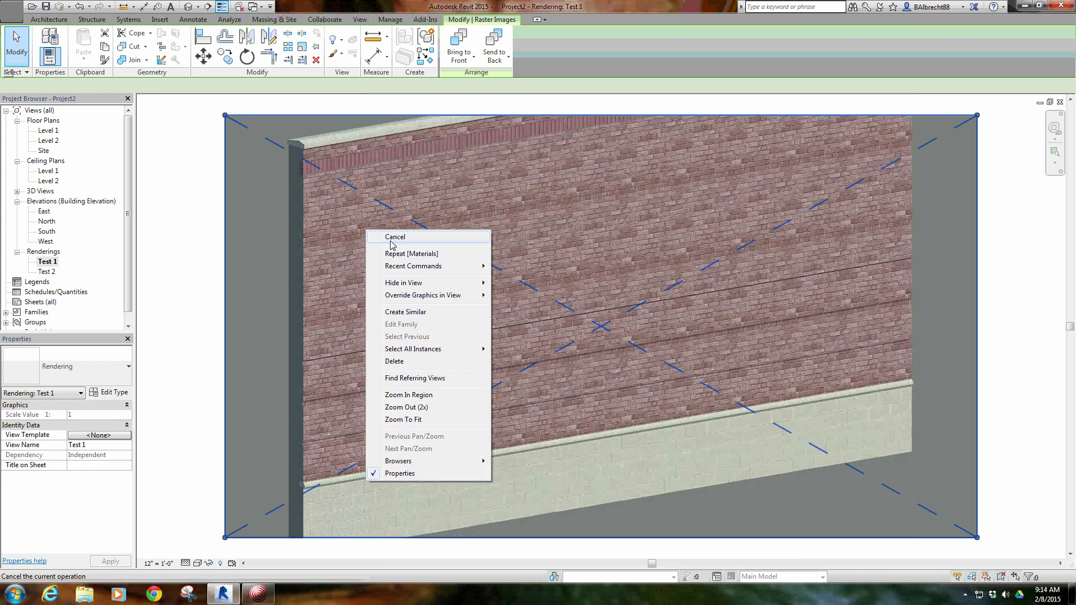
left_click(392, 237)
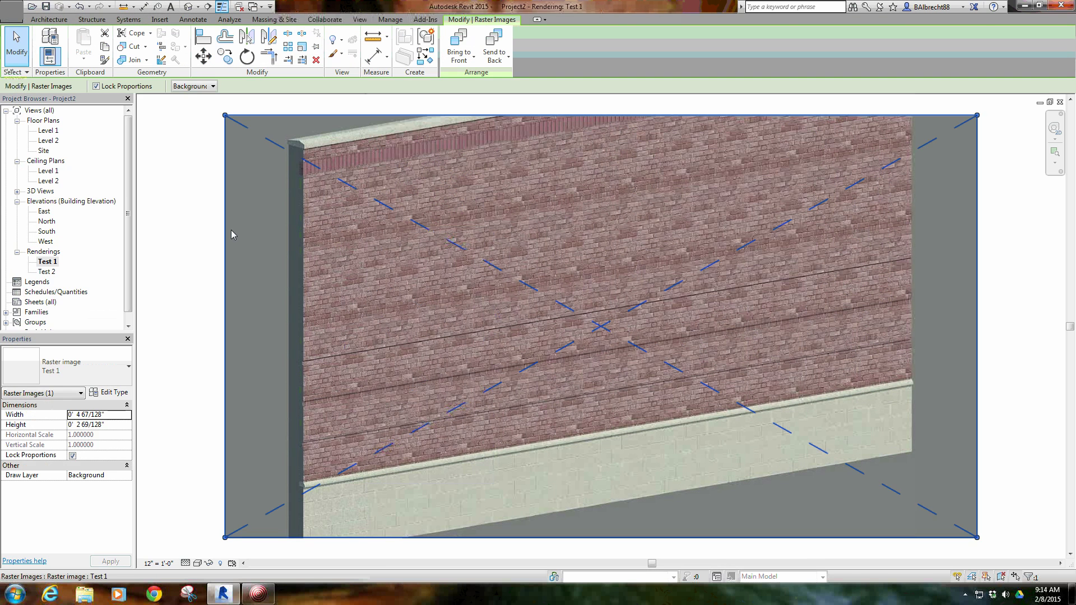
Step: Open the {3D} view of the wall and render it at Medium quality
left_click(16, 191)
double_click(45, 200)
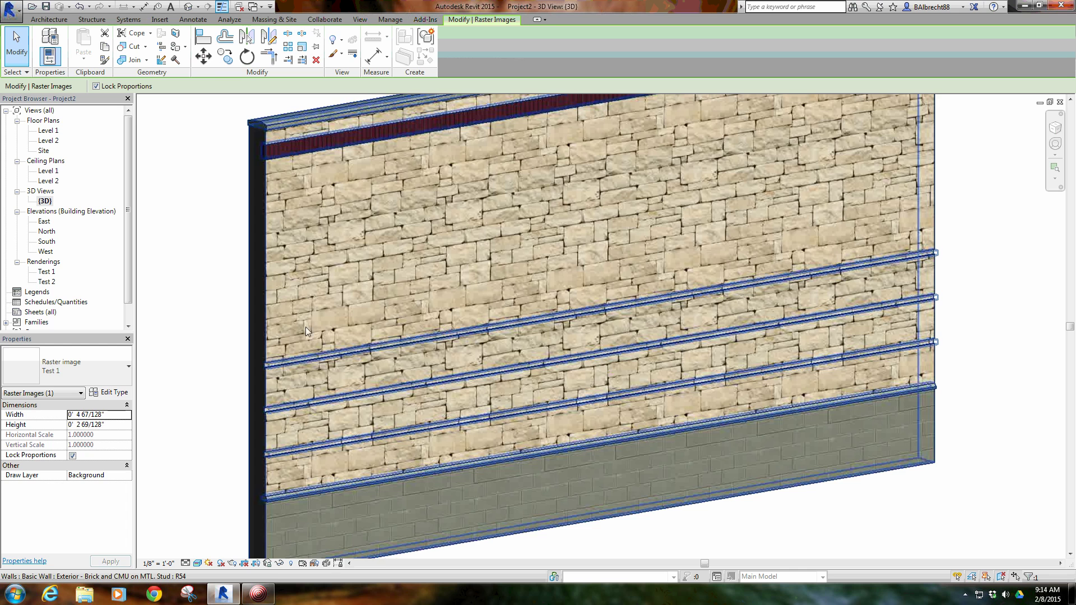
middle_click_drag(191, 186, 212, 195)
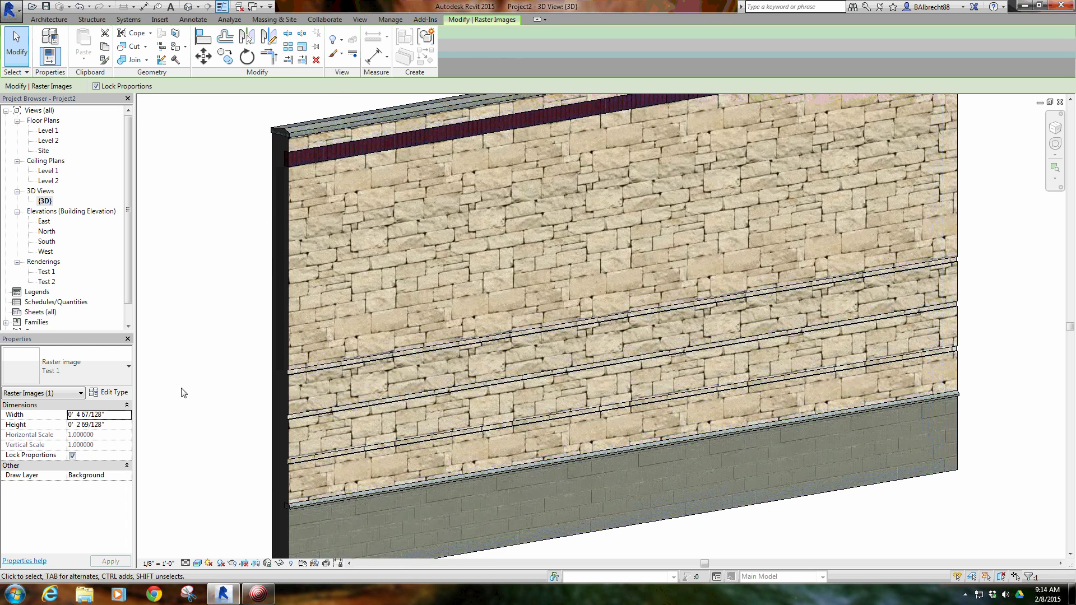
left_click(245, 563)
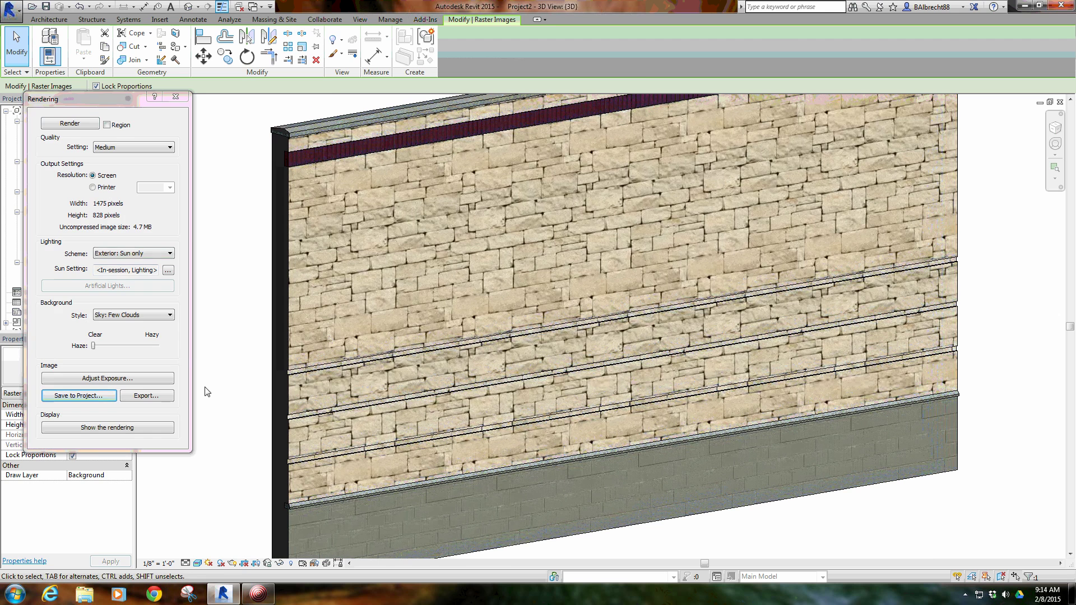
left_click(68, 122)
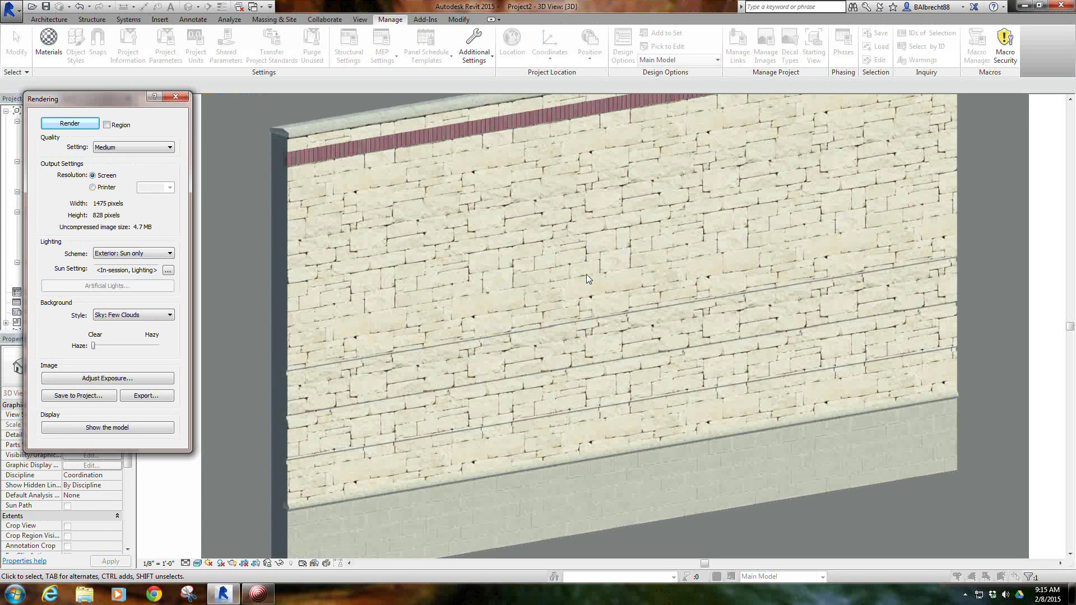
Step: Save the rendering to the project as Stone 1 and switch the display back to the model
left_click(103, 396)
type("St")
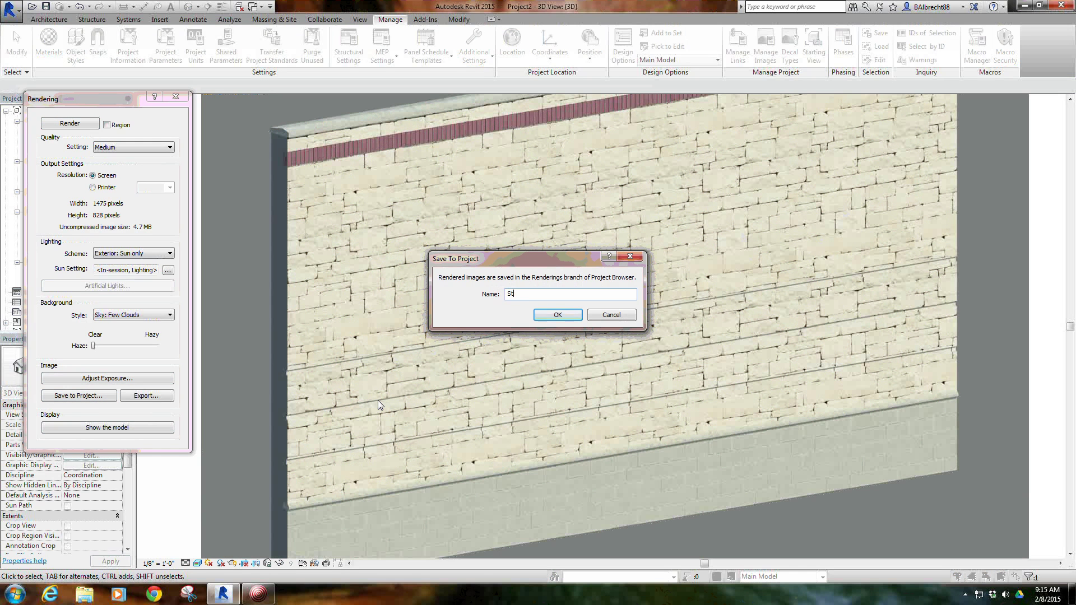
type("one 1")
key("Return")
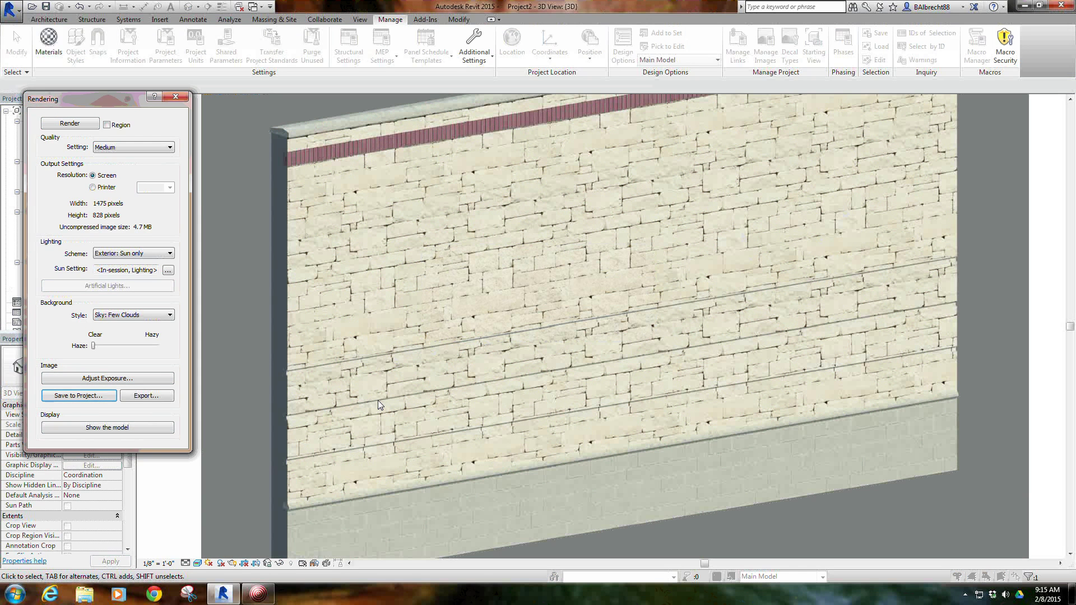
left_click(130, 428)
Step: Increase Brick, Common's bump amount to 154 in its appearance settings and accept the change
left_click(49, 40)
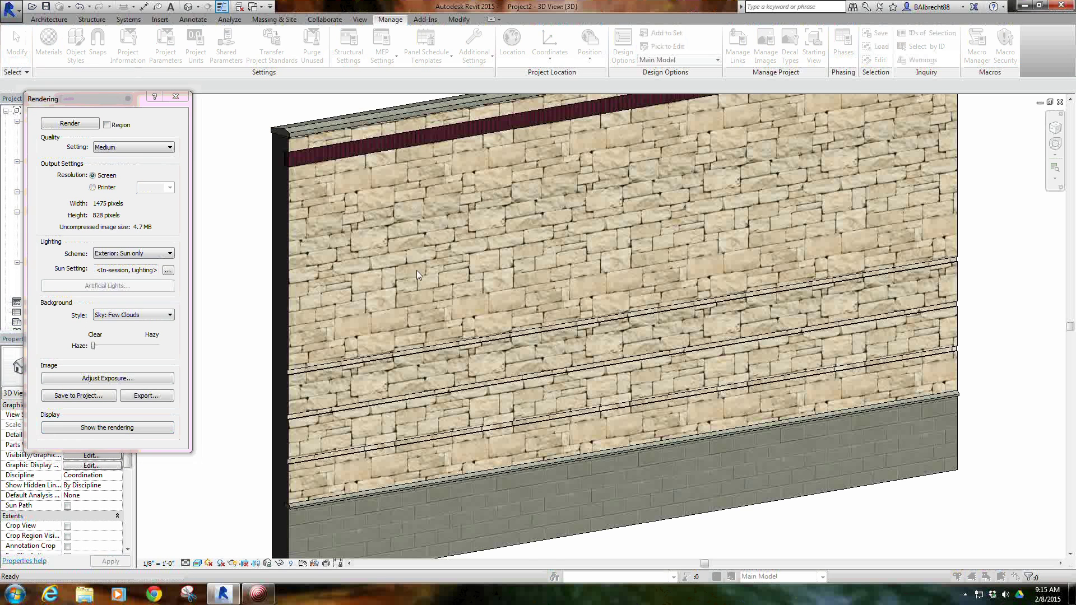
left_click(443, 99)
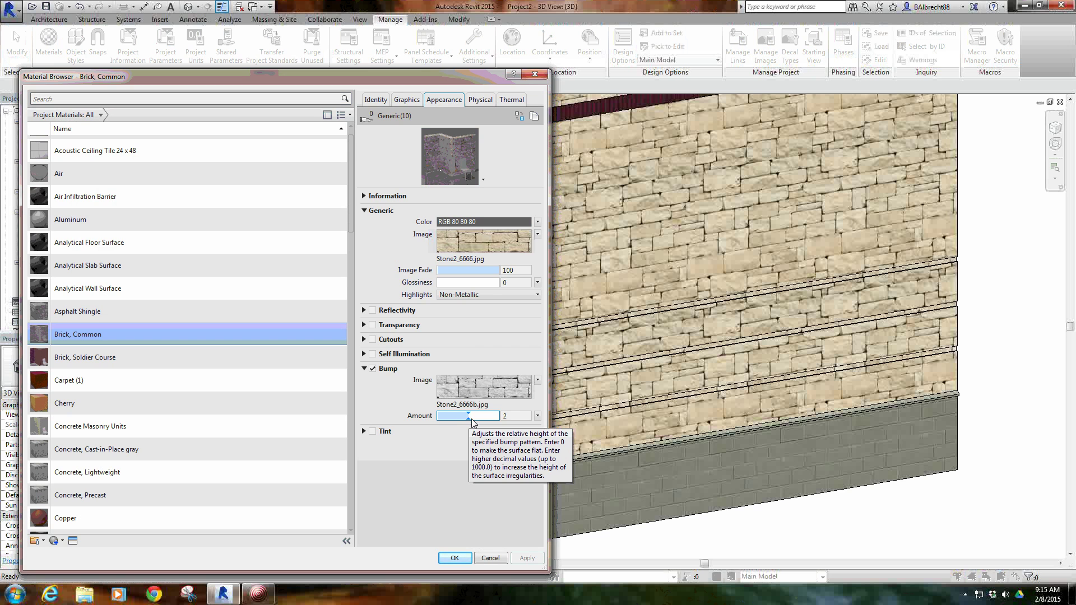
left_click_drag(472, 418, 524, 427)
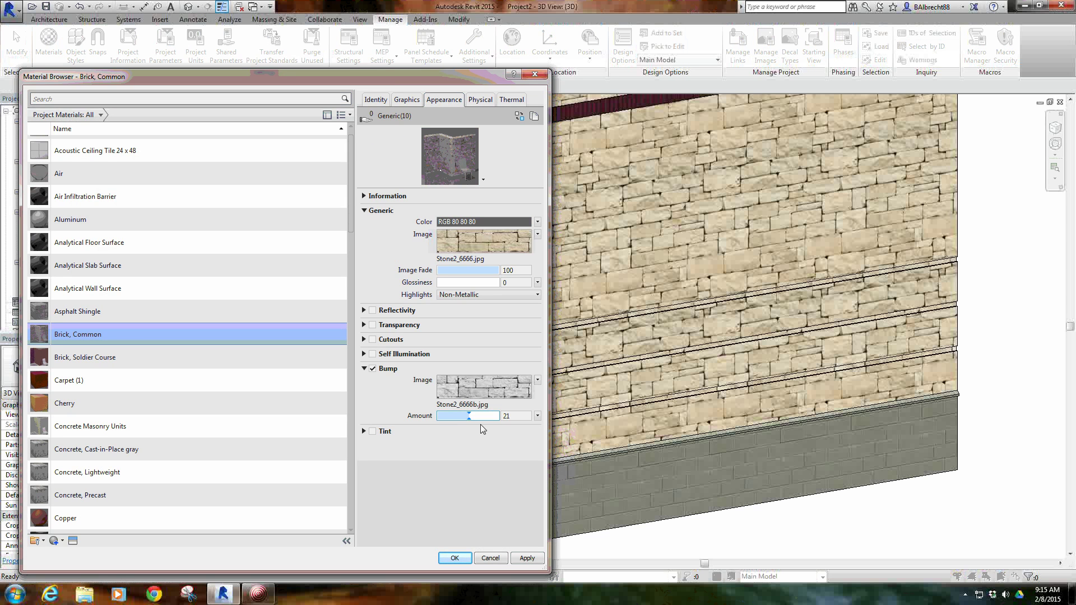
left_click_drag(478, 415, 474, 416)
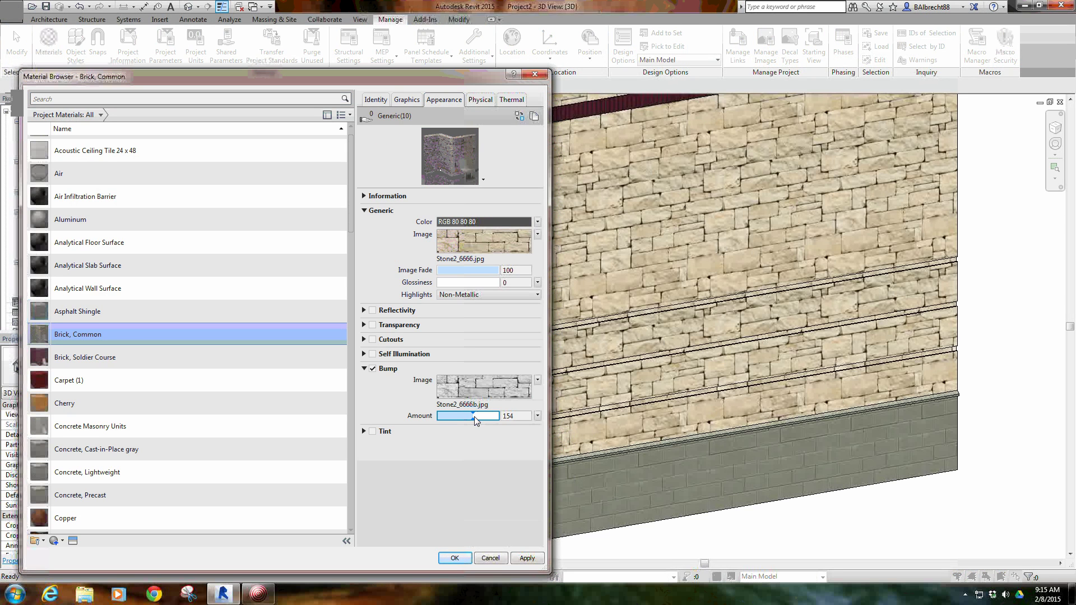
left_click(454, 558)
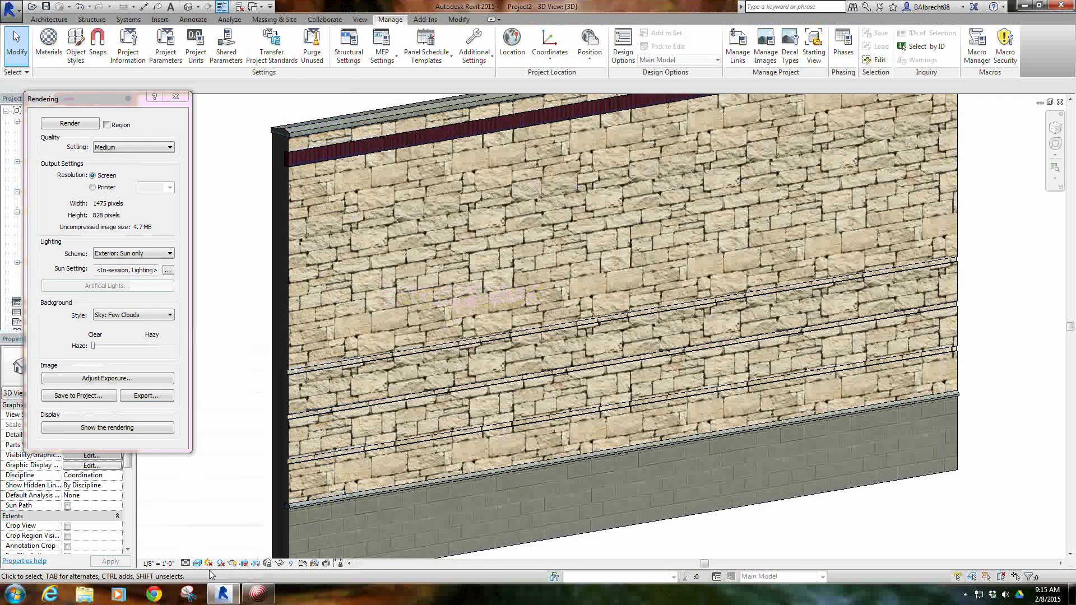
Step: Render the wall again at Medium quality and save the image to the project as Stone 2
left_click(78, 123)
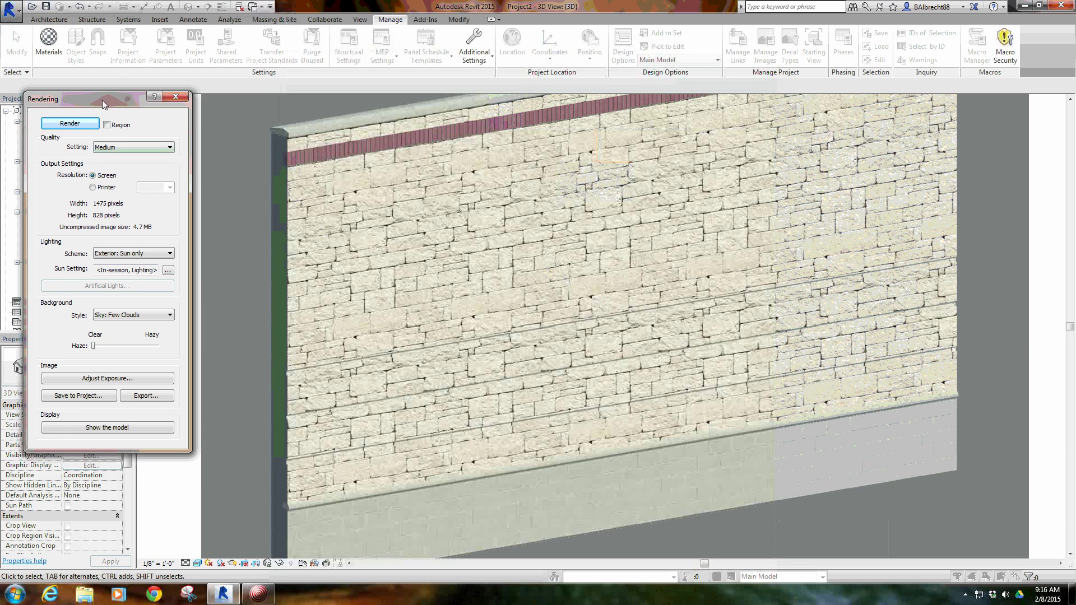
left_click_drag(103, 100, 191, 113)
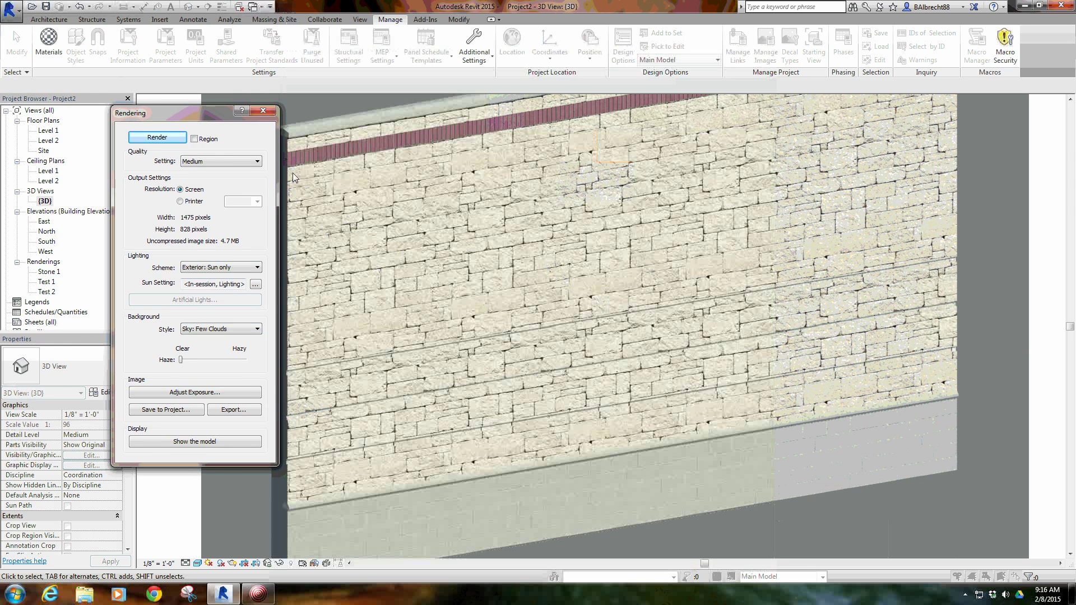
mouse_move(200, 111)
left_mouse_down()
mouse_move(176, 111)
mouse_move(194, 99)
left_mouse_up()
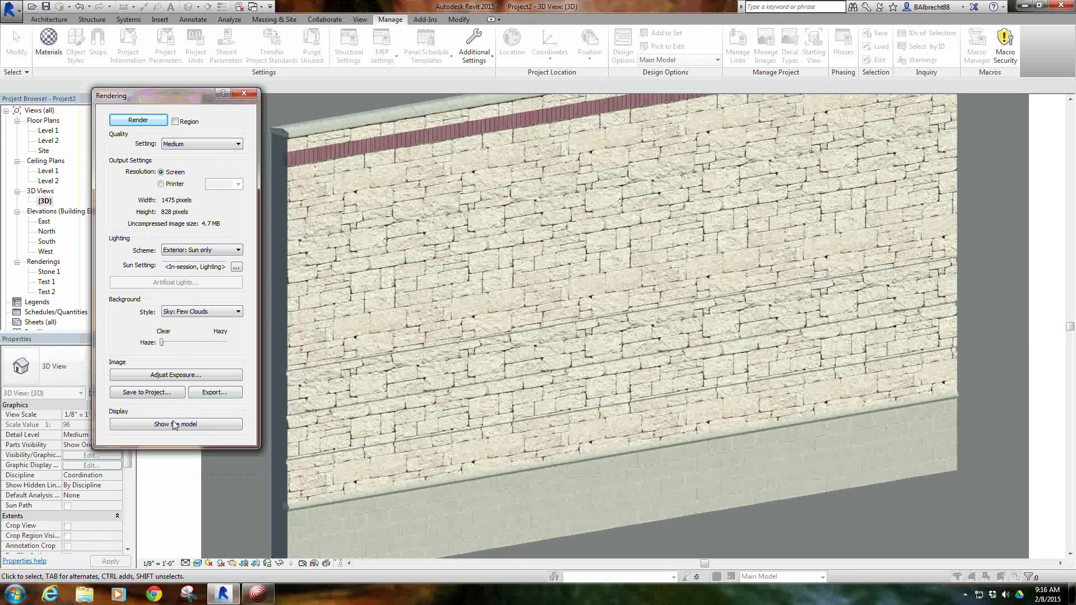
left_click(148, 391)
type("Stone 2")
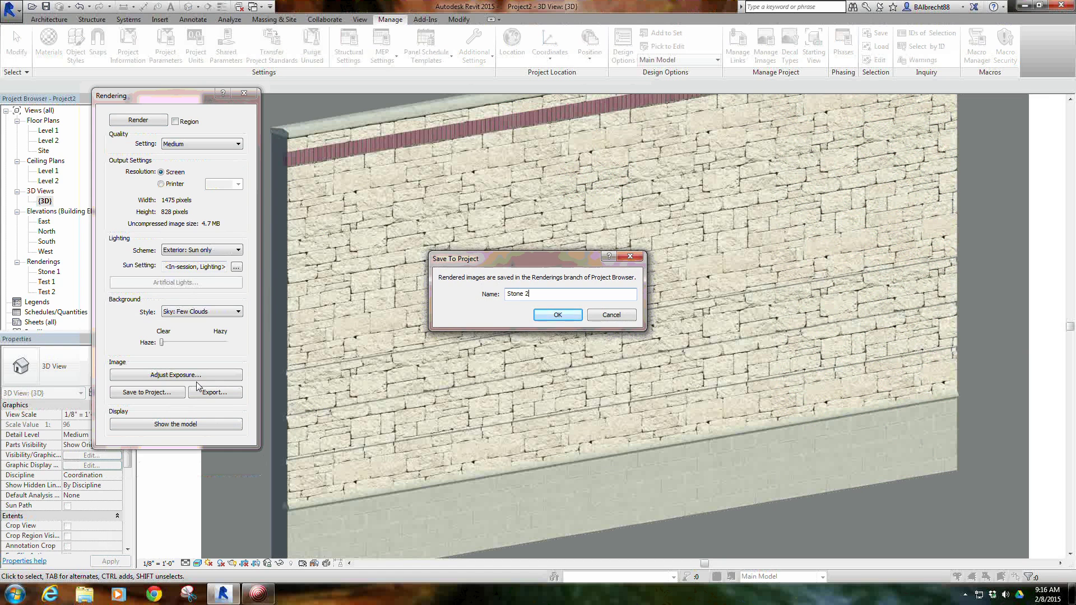
key("Return")
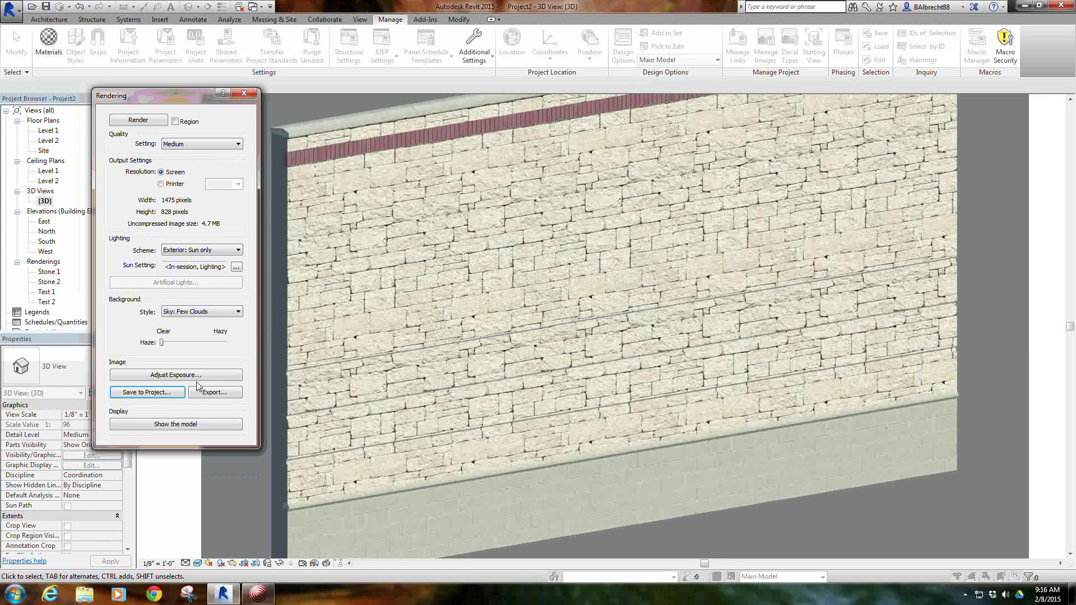
Step: Compare the stone relief in the saved Stone 1 and Stone 2 renderings by switching between them
double_click(49, 273)
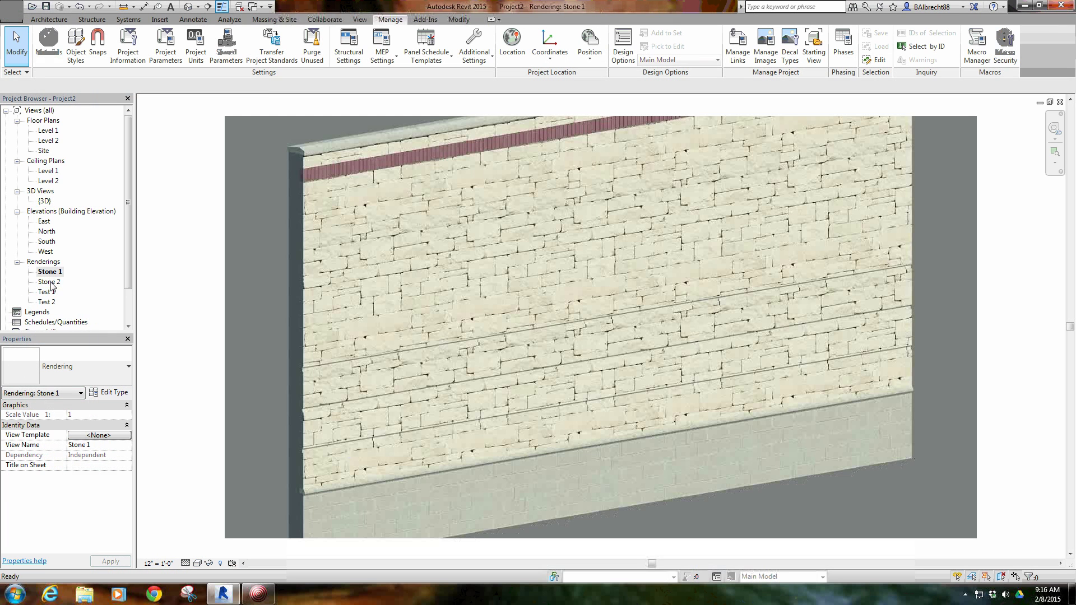
double_click(51, 282)
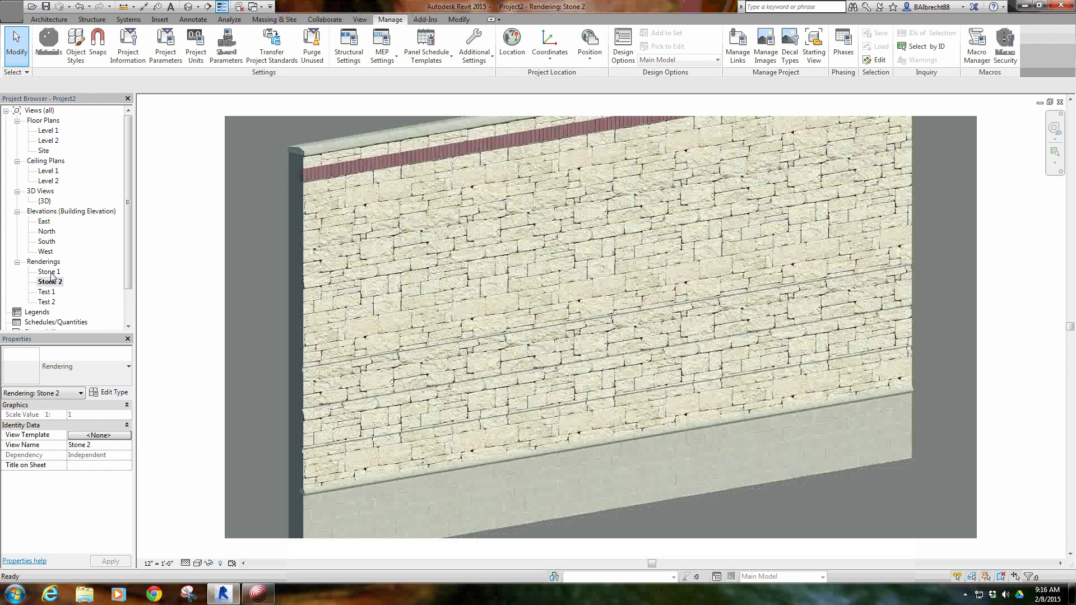
double_click(50, 272)
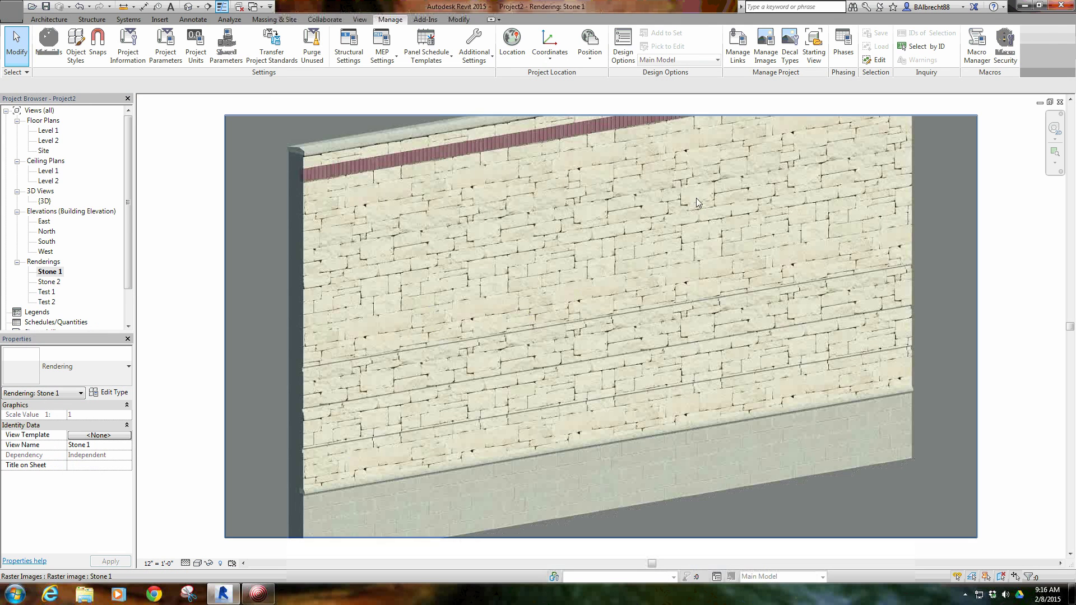
left_click(54, 282)
double_click(56, 283)
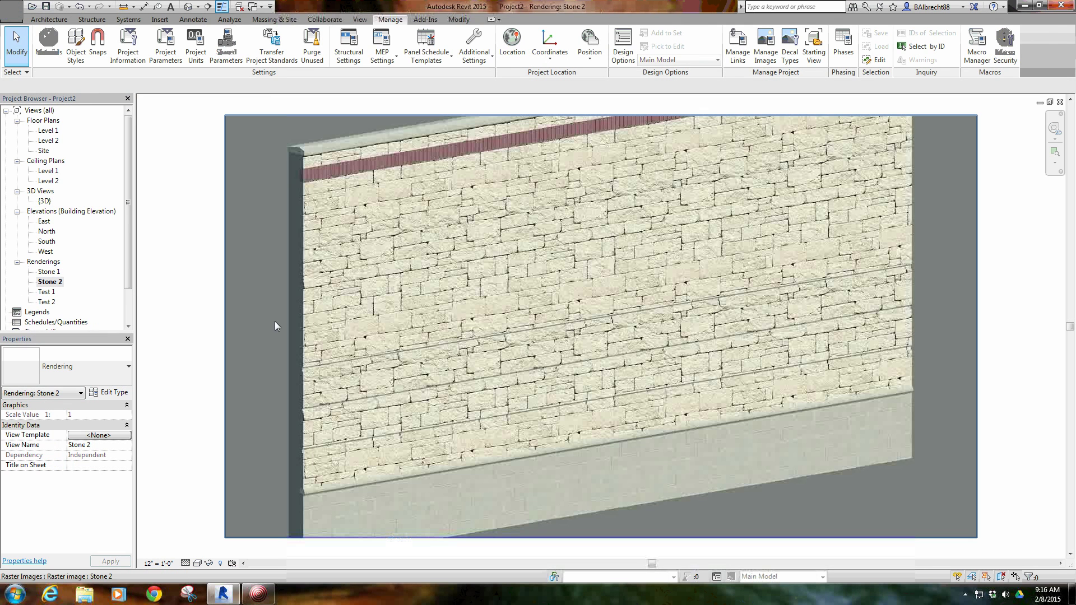
left_click(150, 219)
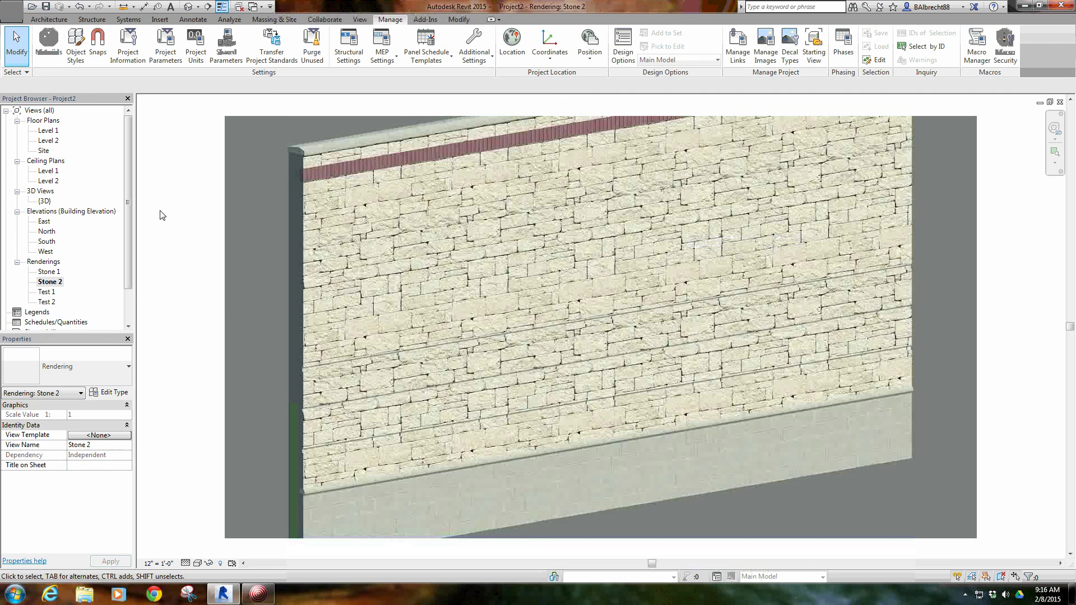
Step: Raise Brick, Common's bump amount to 515 in its appearance settings and accept the change
left_click(48, 45)
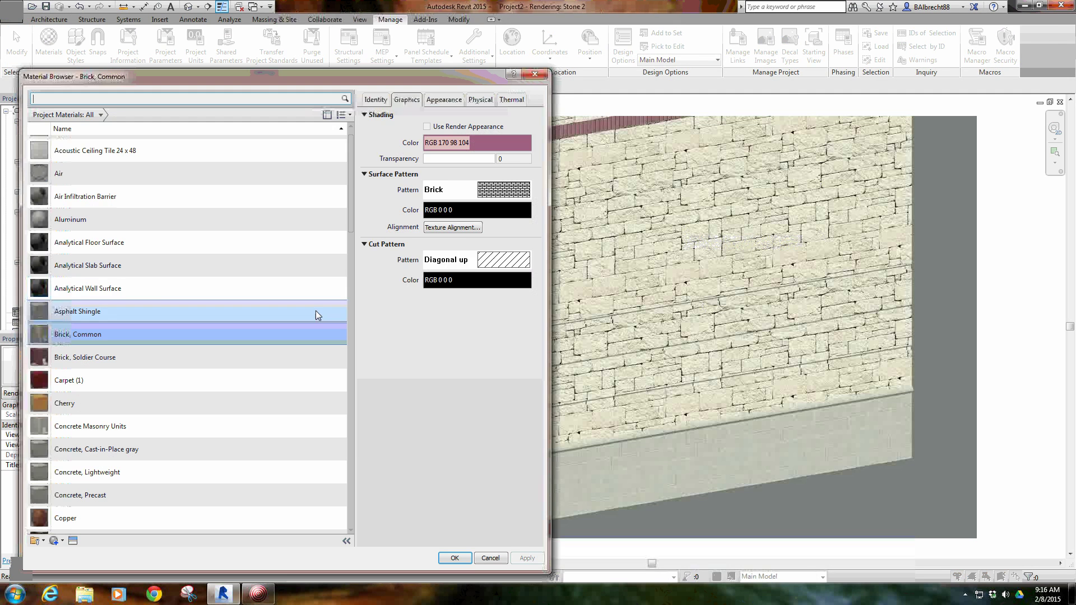
left_click(444, 99)
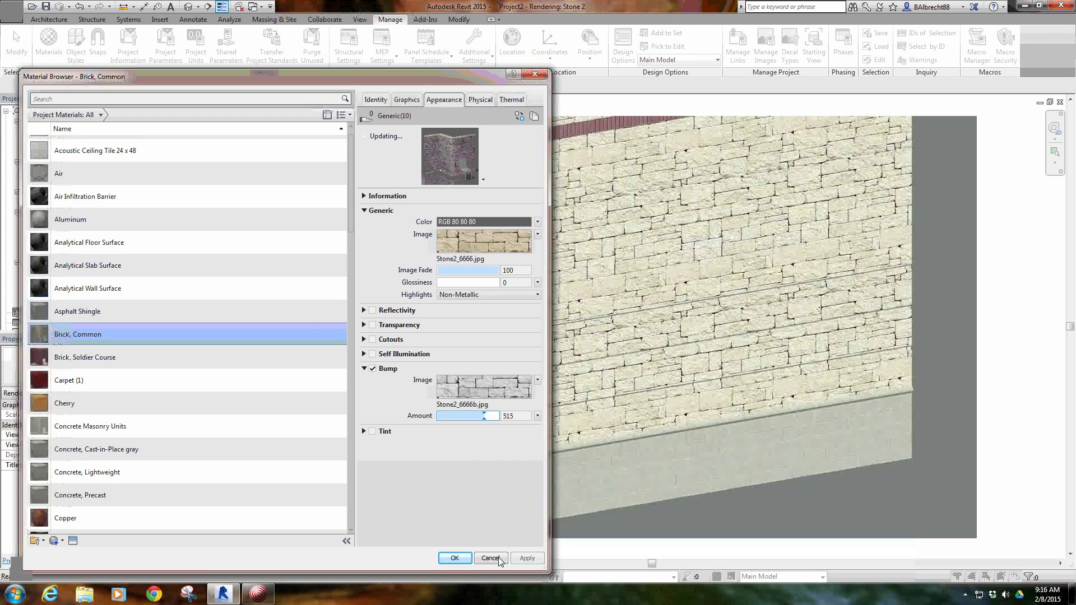
left_click(461, 560)
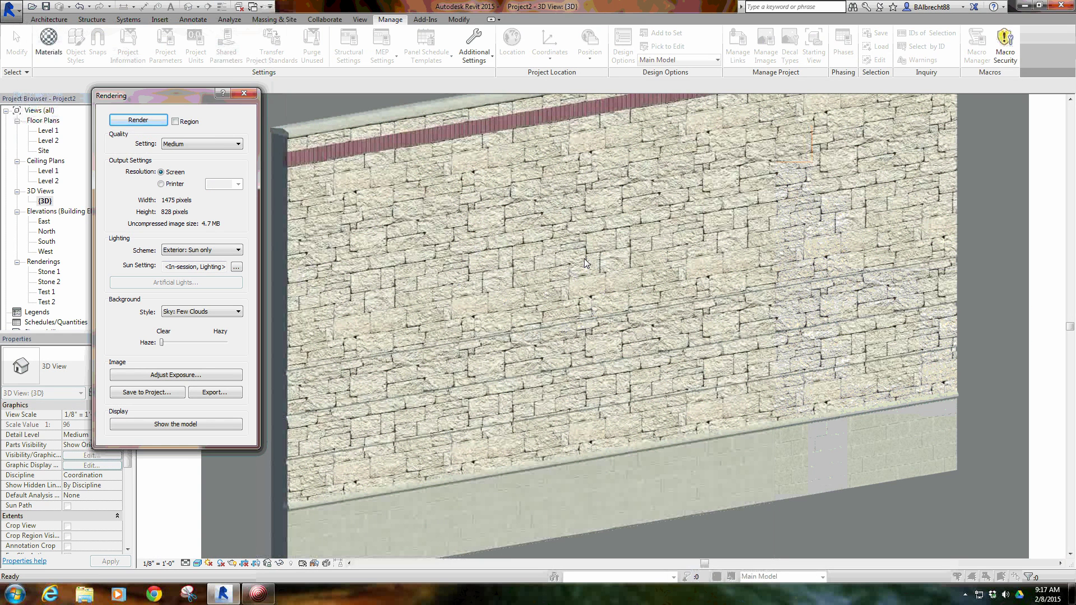
Step: Enable the tint in Brick, Common's appearance settings and set the tint color to RGB 219 214 204
left_click(49, 40)
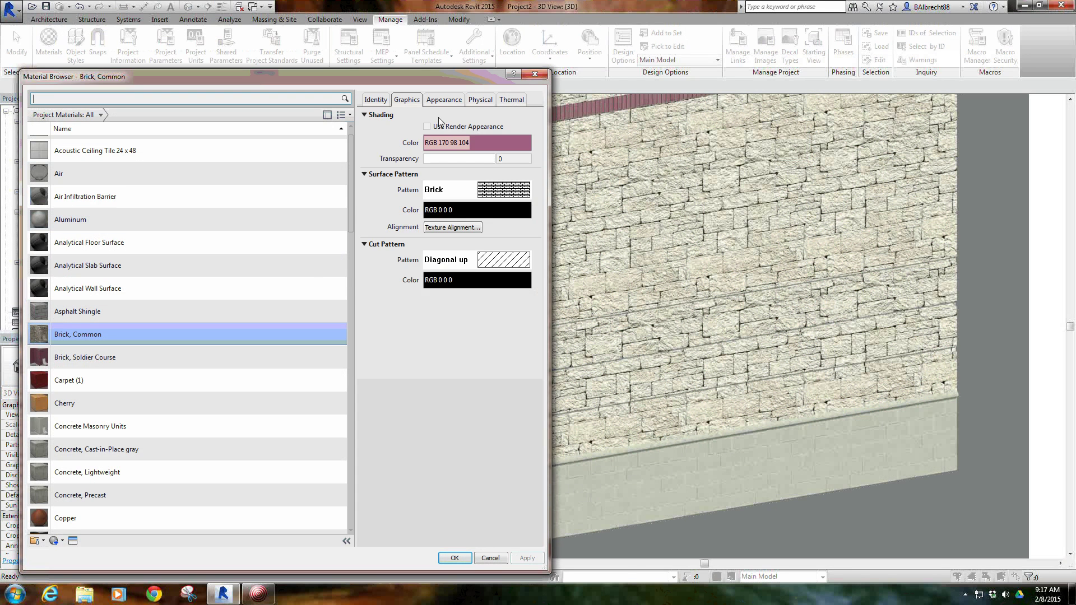
left_click(443, 101)
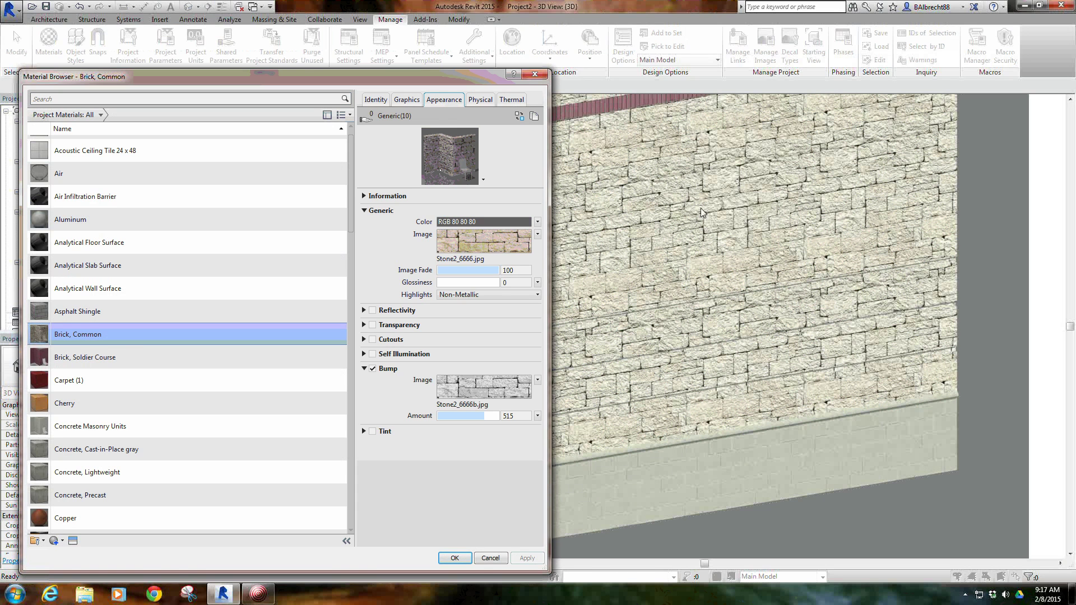
left_click(372, 432)
left_click(475, 448)
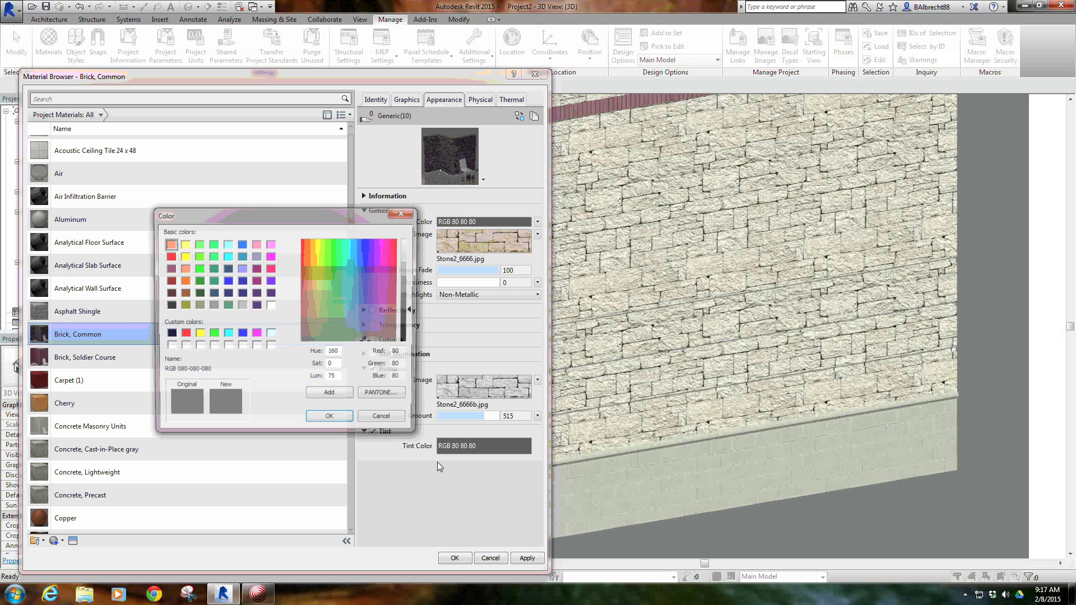
left_click(336, 316)
left_click(313, 326)
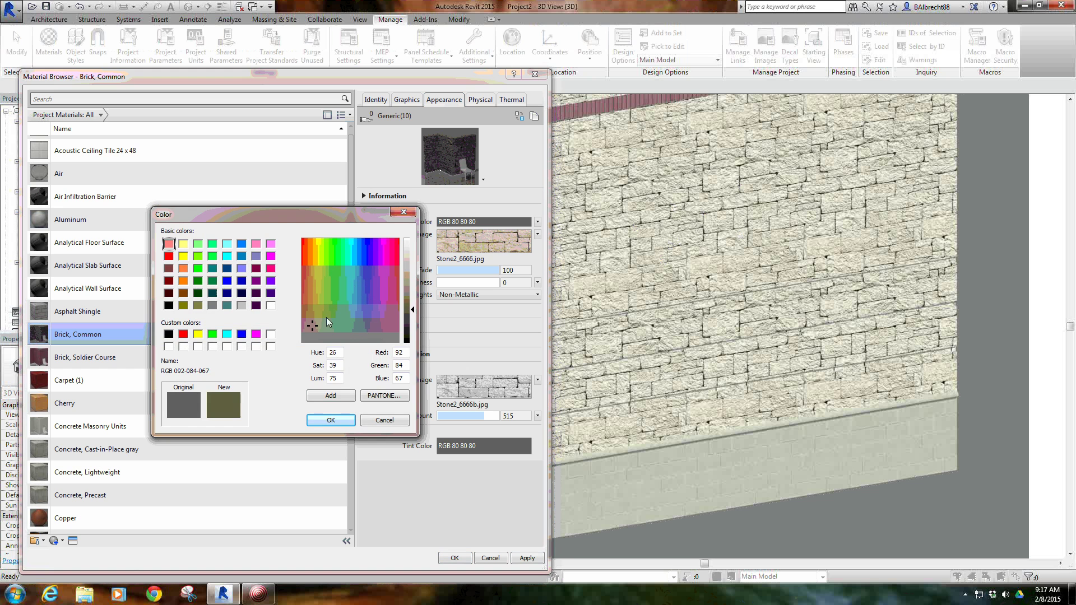
left_click(408, 257)
left_click_drag(411, 257, 411, 256)
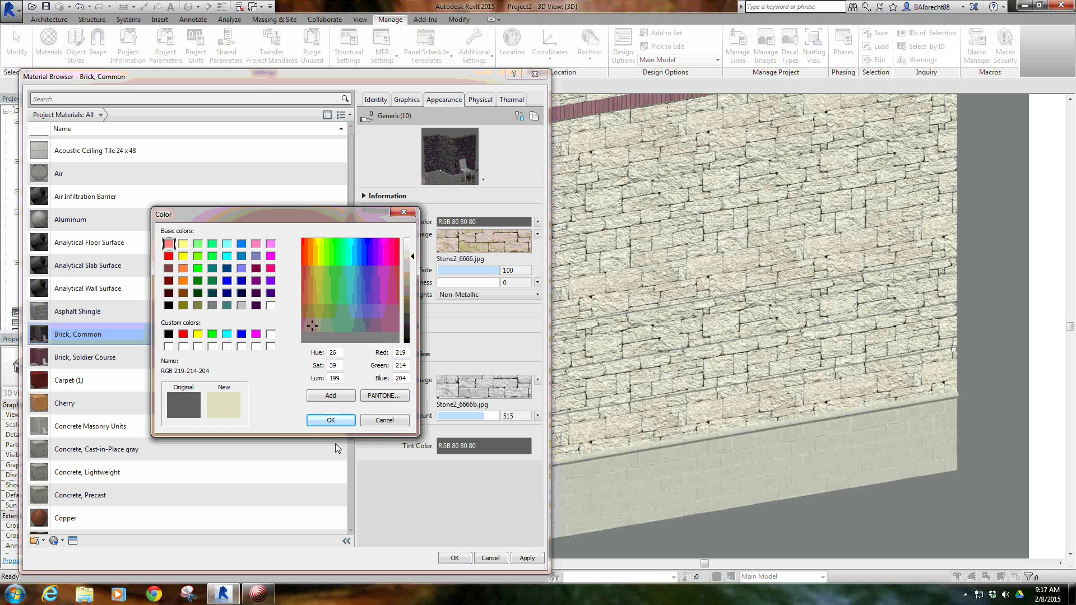
left_click(331, 420)
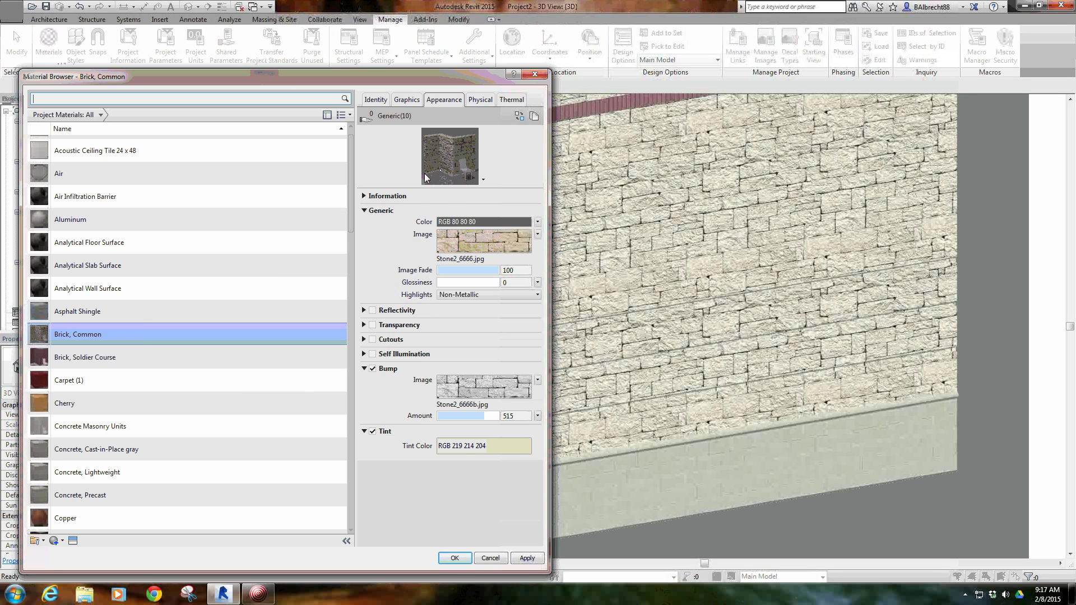
Step: Change Brick, Common's tint color to the darker shade RGB 188 182 169
left_click(483, 446)
left_click(312, 330)
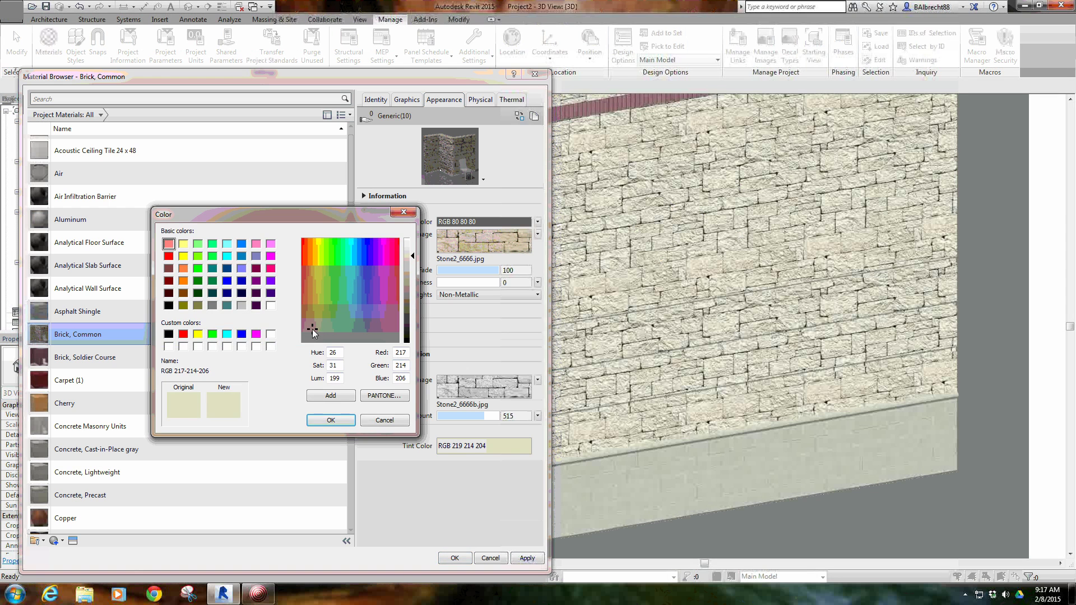
left_click_drag(415, 279, 413, 270)
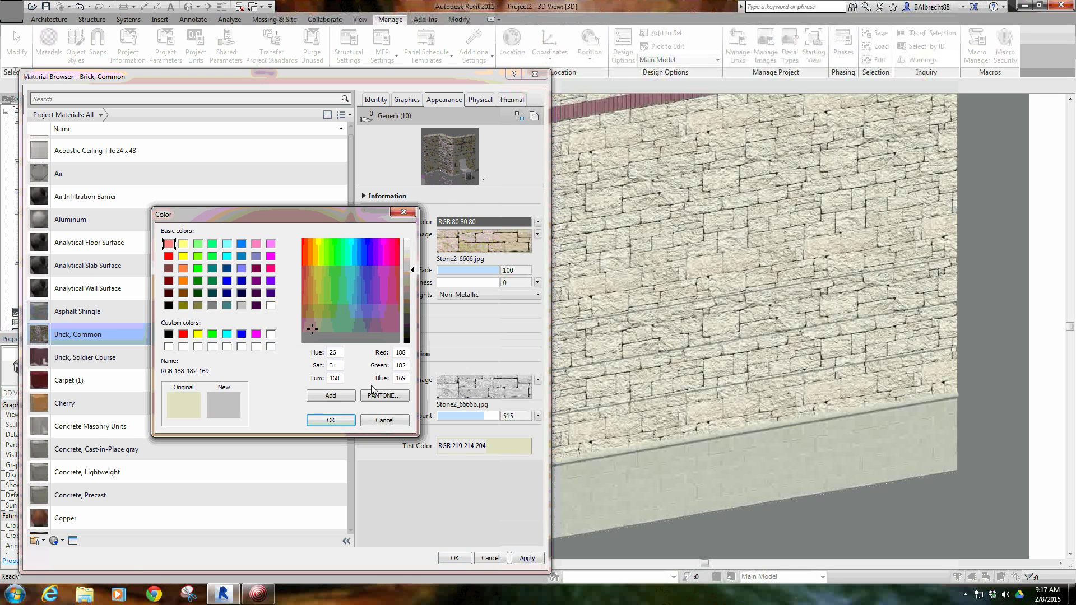
left_click(331, 420)
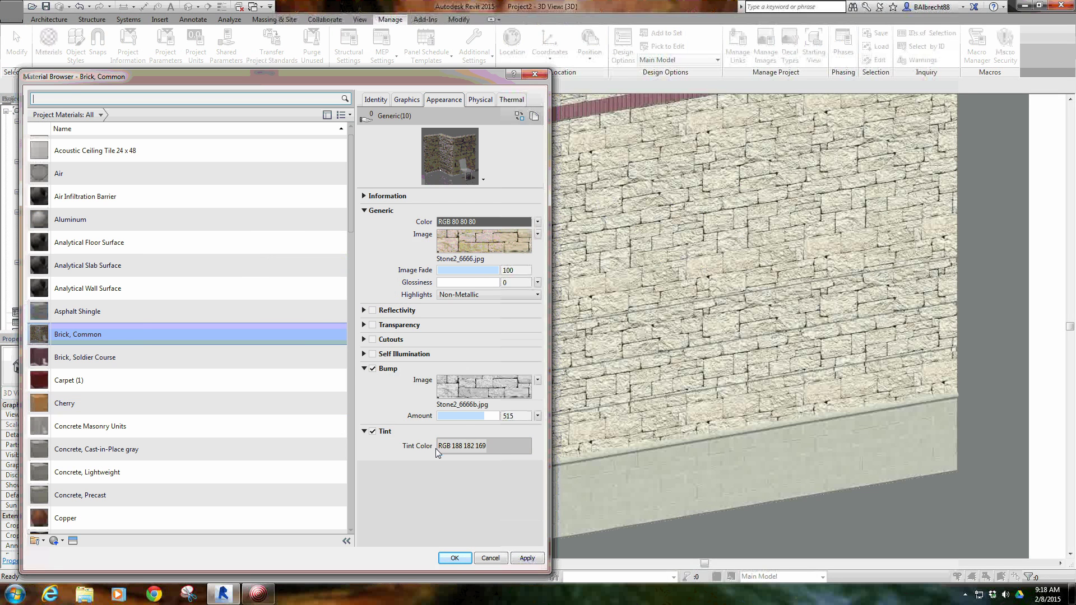
Step: Expand the Cutouts, Transparency and Reflectivity settings to examine their options, and enlarge the material preview
left_click(365, 340)
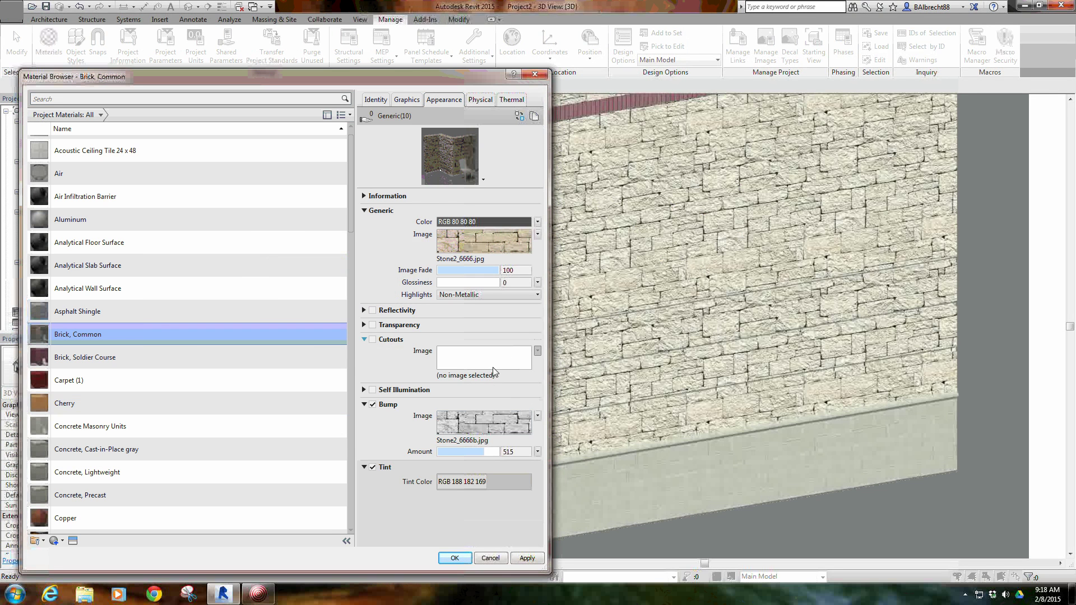
left_click(363, 325)
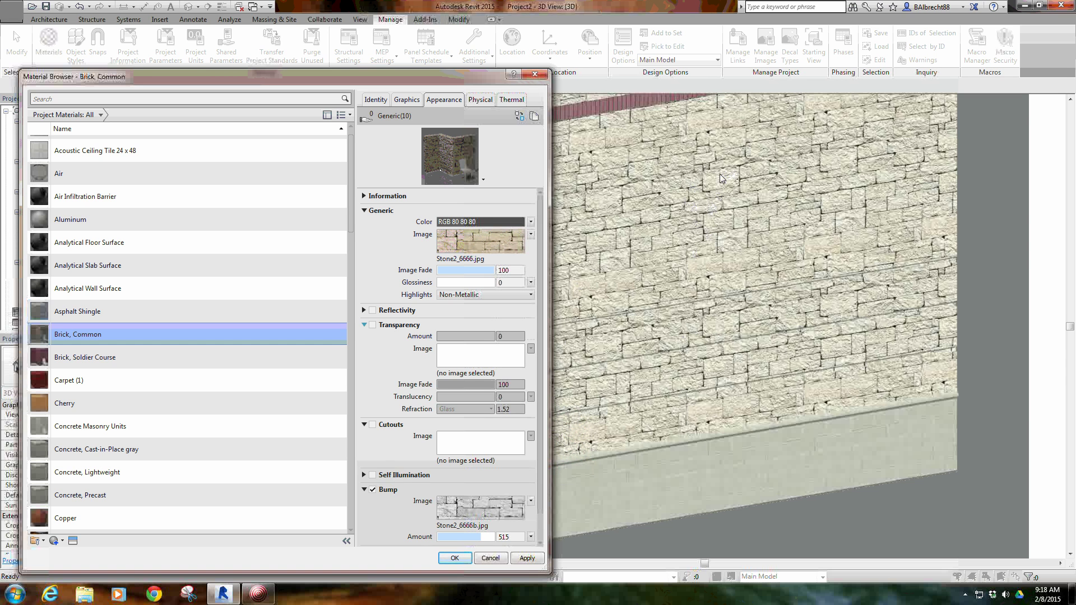
left_click(365, 309)
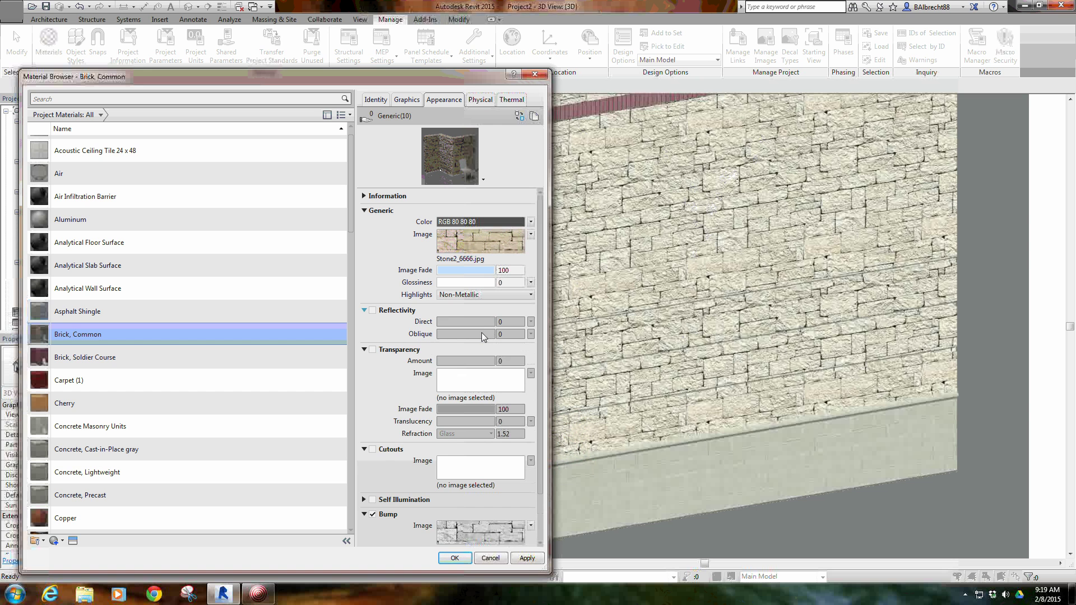
mouse_move(482, 333)
left_click_drag(485, 182, 519, 254)
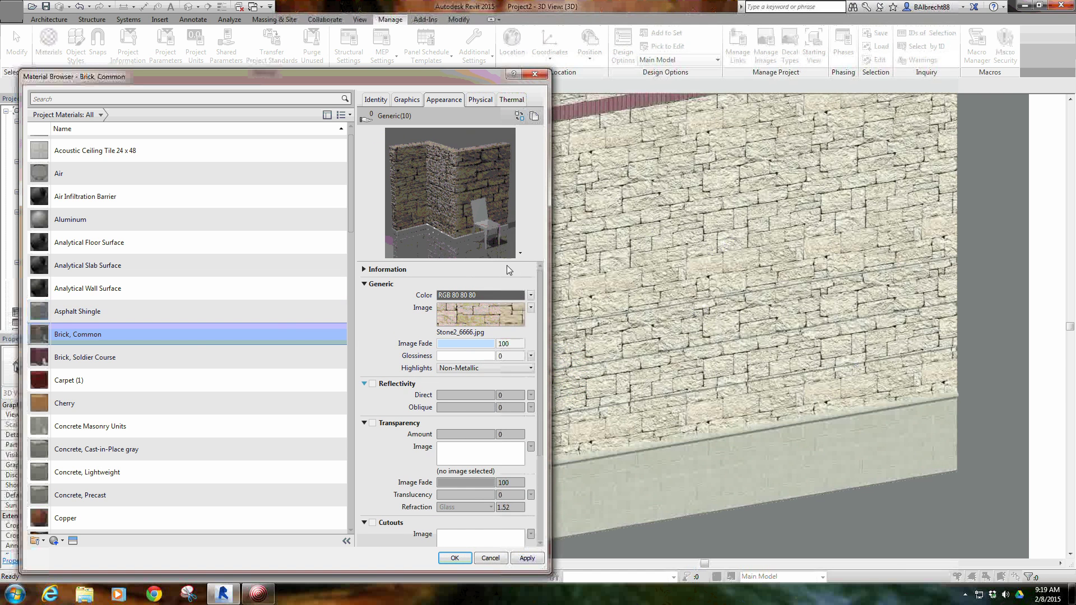
Step: Browse the Stone, Misc, Fabric & Leather and Book Covers texture folders for the generic image, then close the file selection without choosing one
left_click(467, 330)
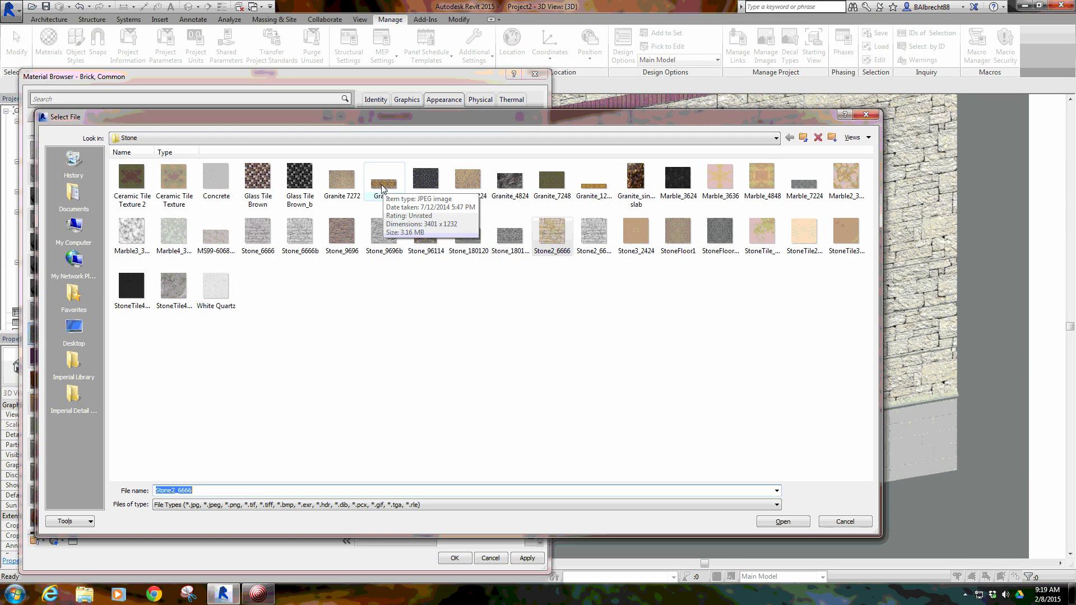
left_click(790, 138)
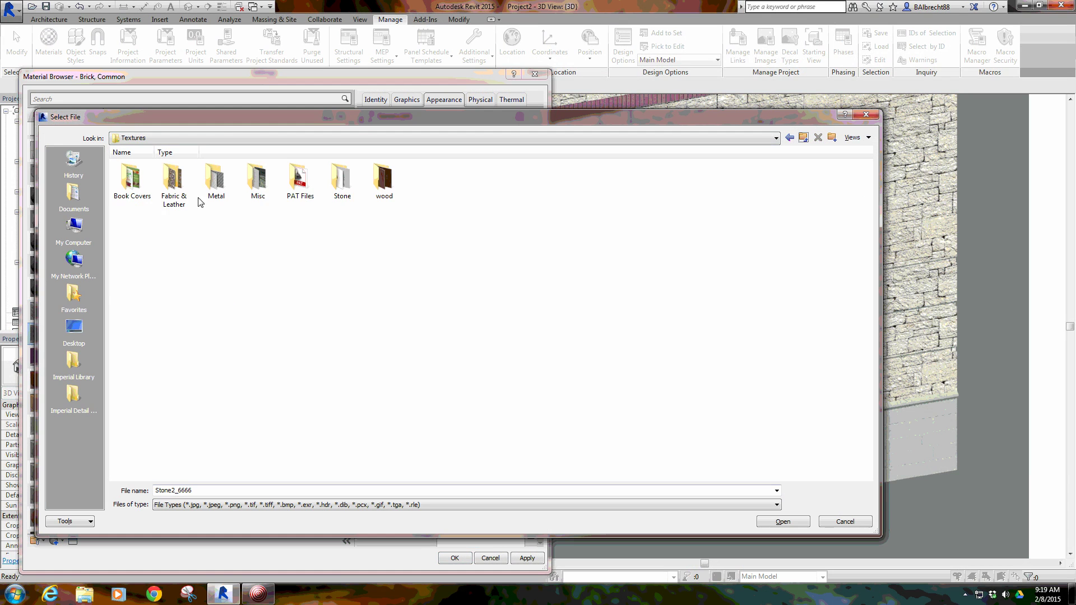
double_click(259, 180)
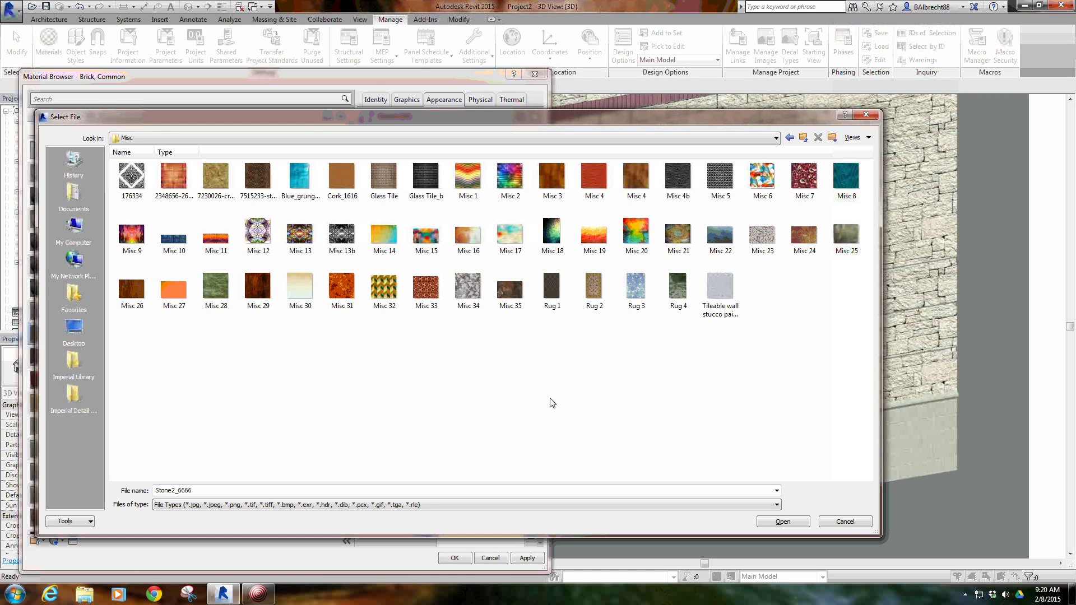
left_click(804, 137)
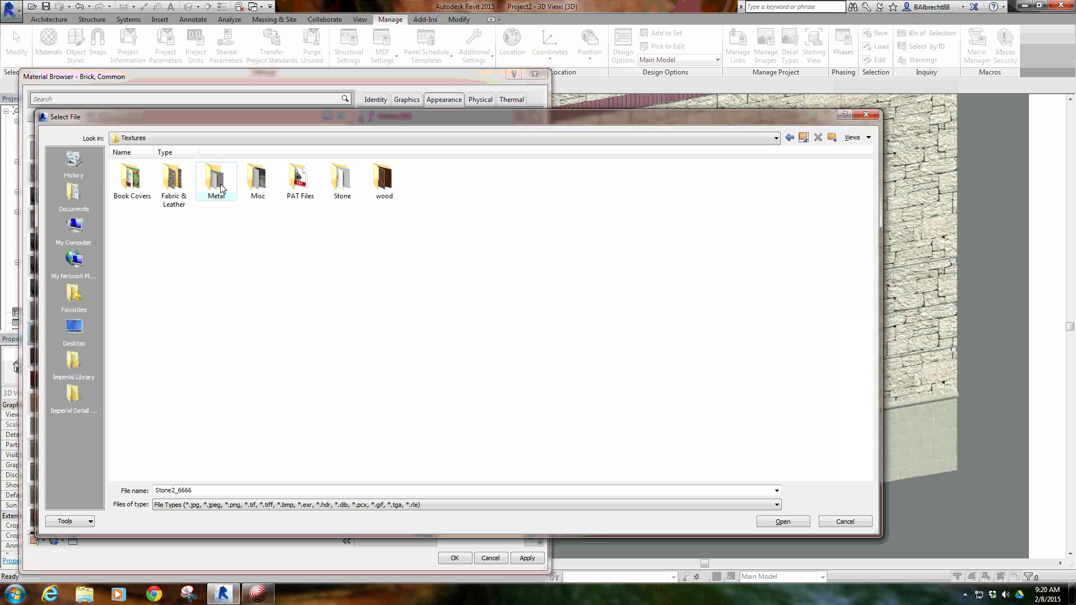
double_click(174, 182)
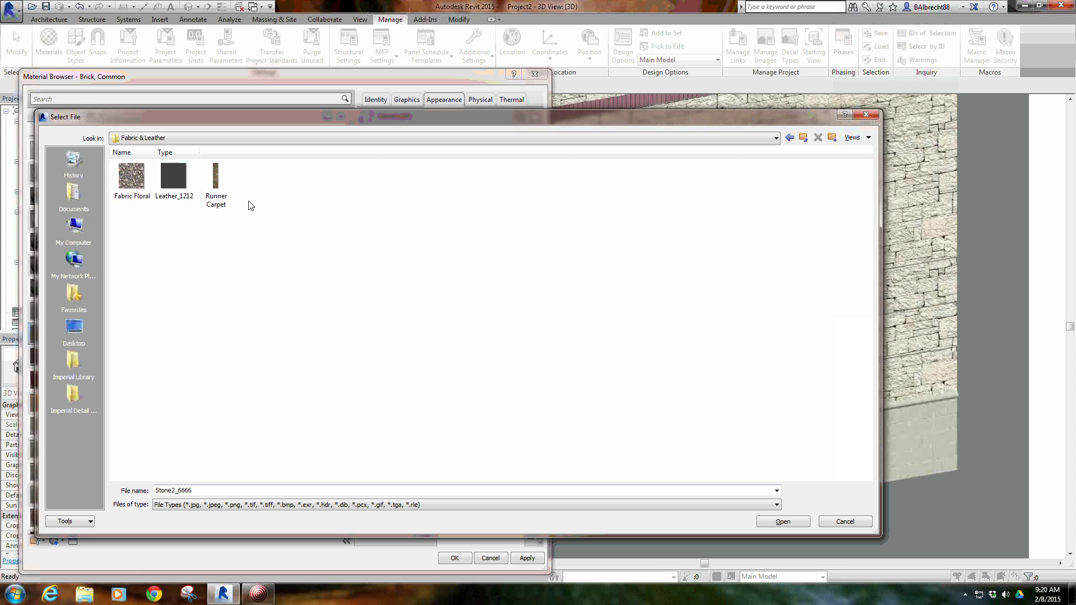
left_click(790, 138)
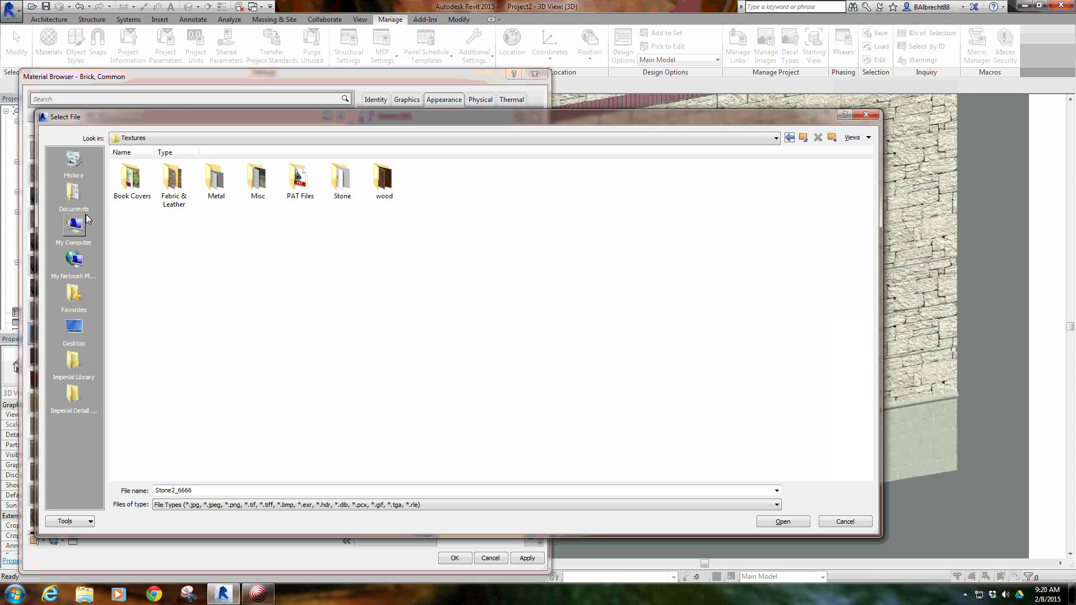
double_click(134, 179)
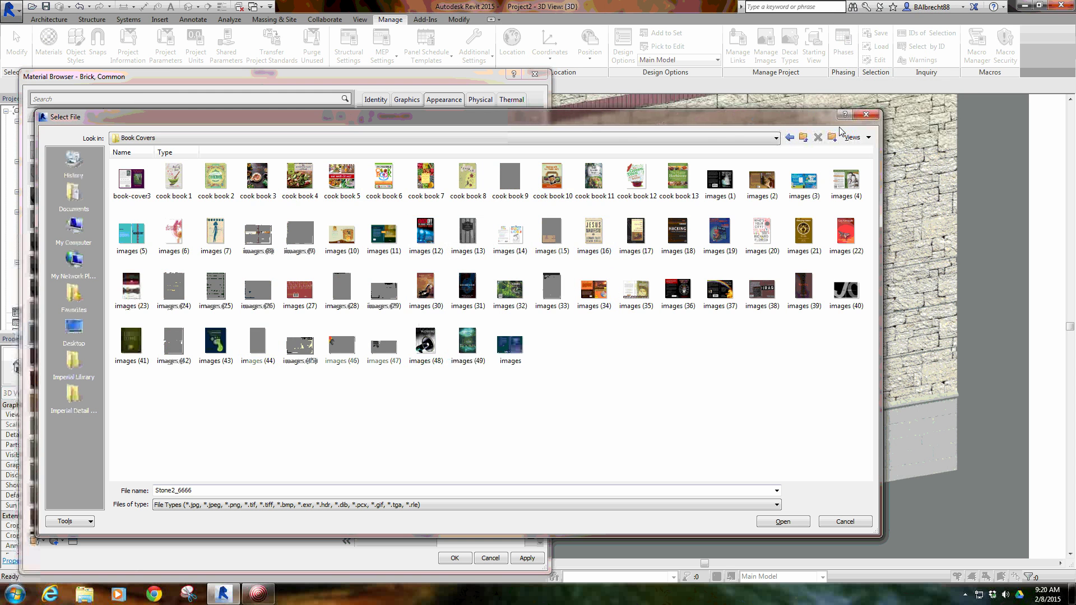
left_click(865, 114)
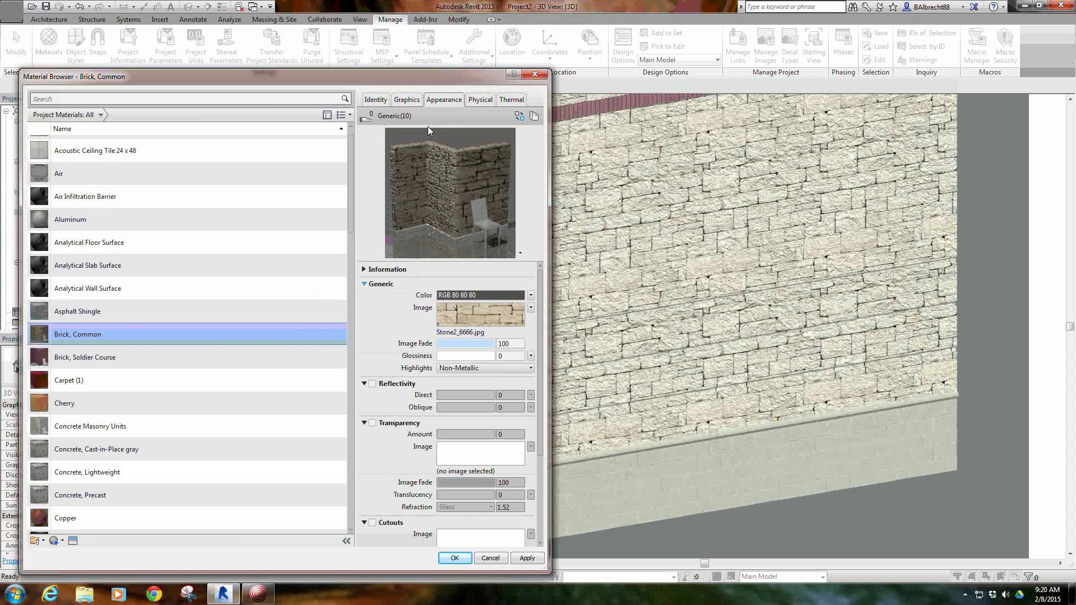
Step: Examine the Stone2_6666.jpg image's position, scale and repeat settings in the Texture Editor, after moving the Material Browser aside
left_click_drag(462, 81, 502, 45)
left_click(569, 273)
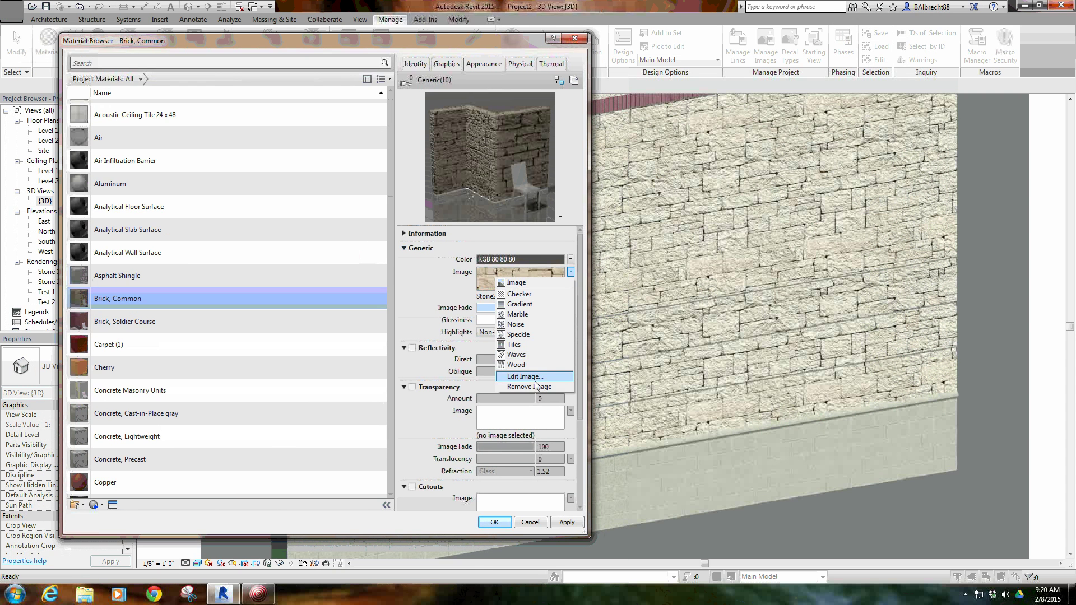
left_click(536, 380)
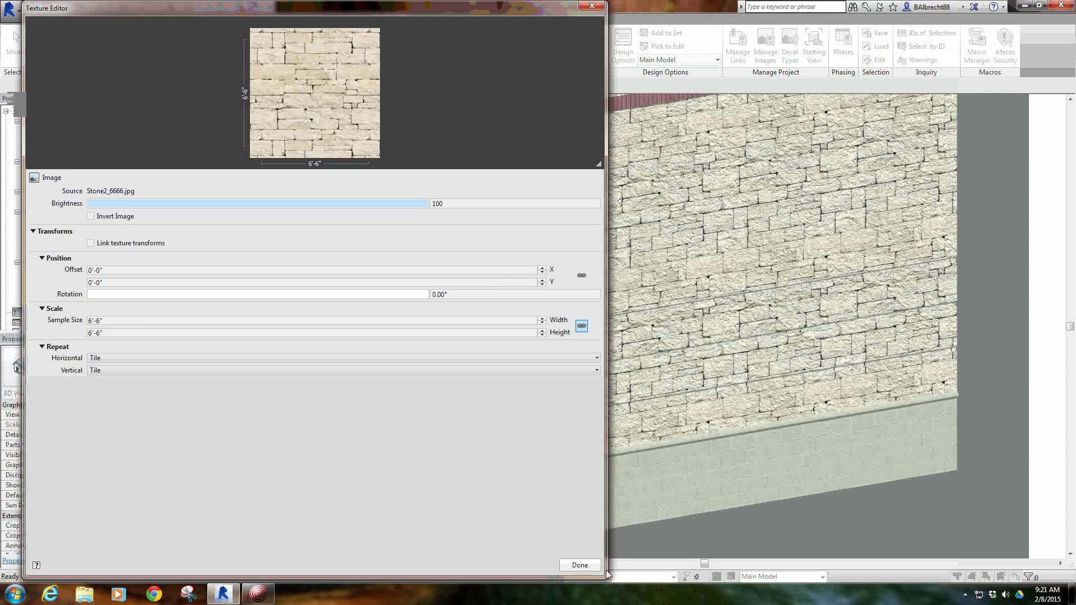
left_click(580, 565)
Step: Replace Brick, Common's generic stone image with a Speckle texture of size 0.02
left_click(570, 272)
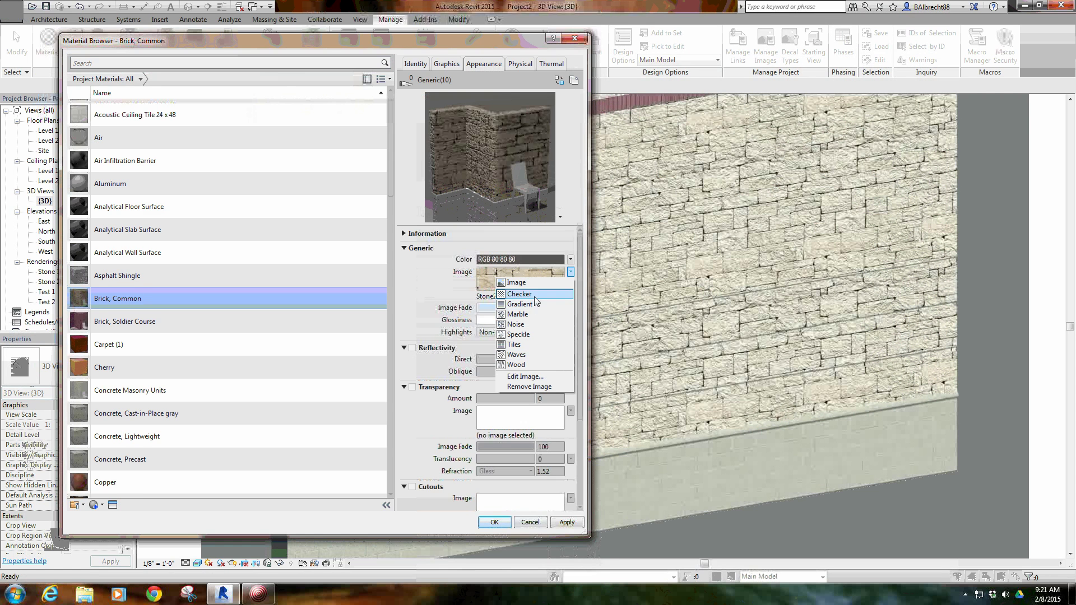
left_click(527, 335)
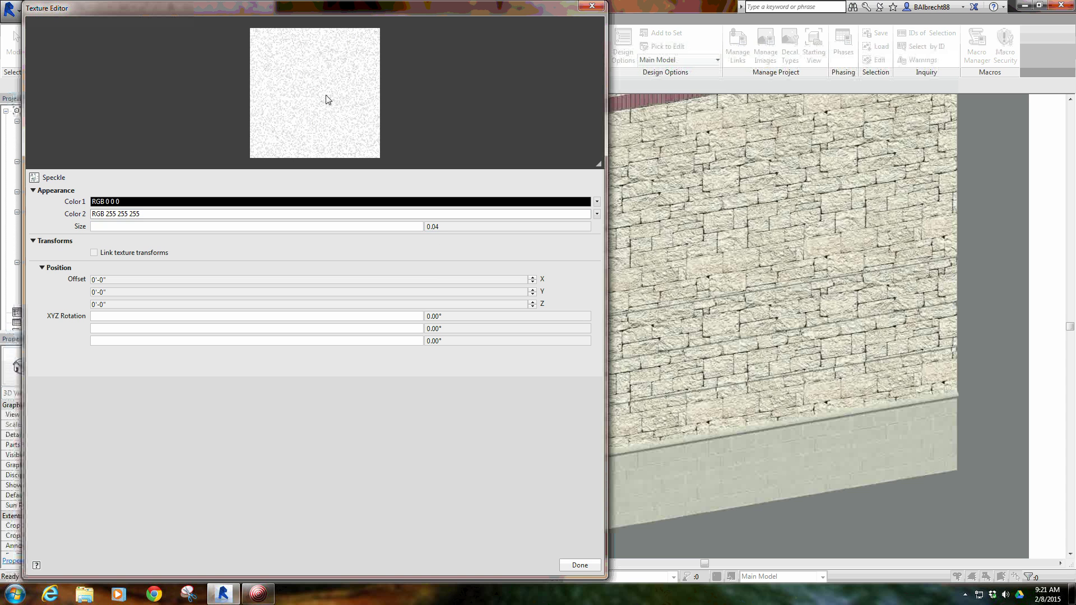
left_click(445, 228)
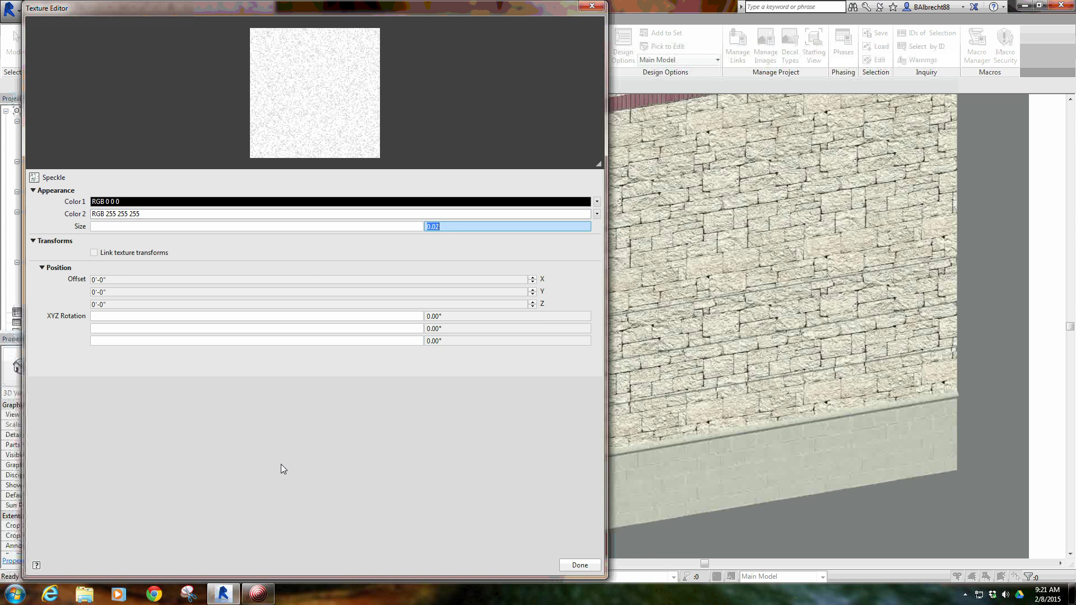
left_click(580, 565)
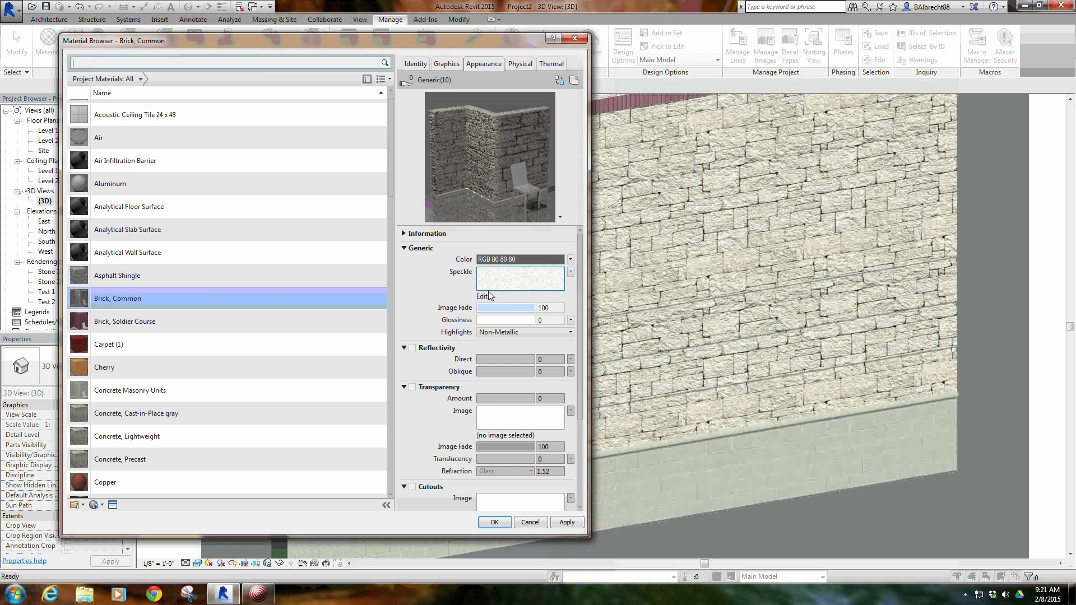
Step: Set Brick, Common's generic color to the pale beige RGB 225 223 208
left_click(506, 262)
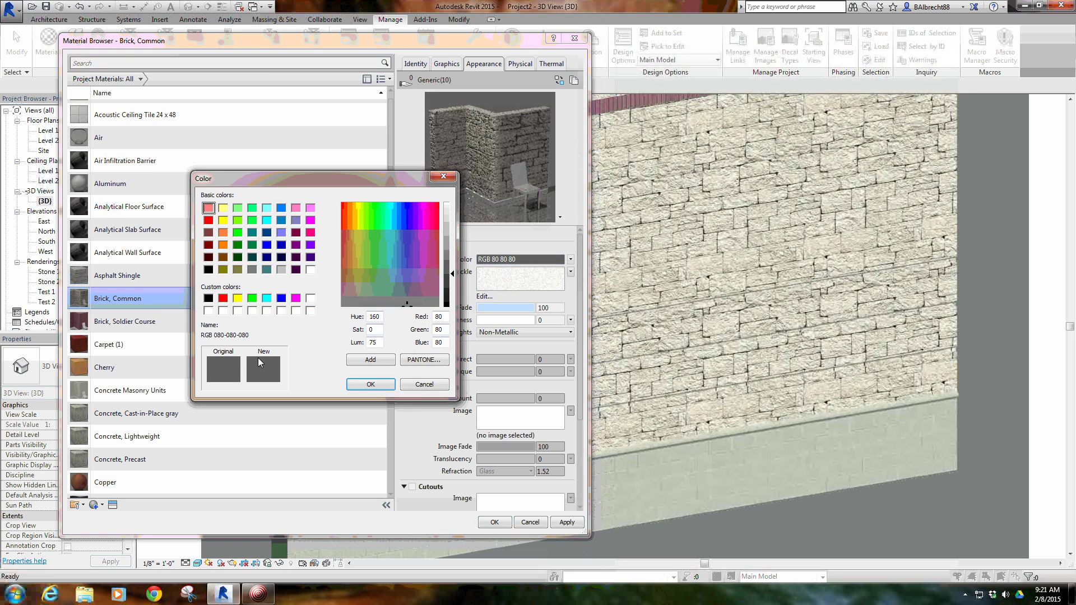
left_click_drag(378, 272, 357, 284)
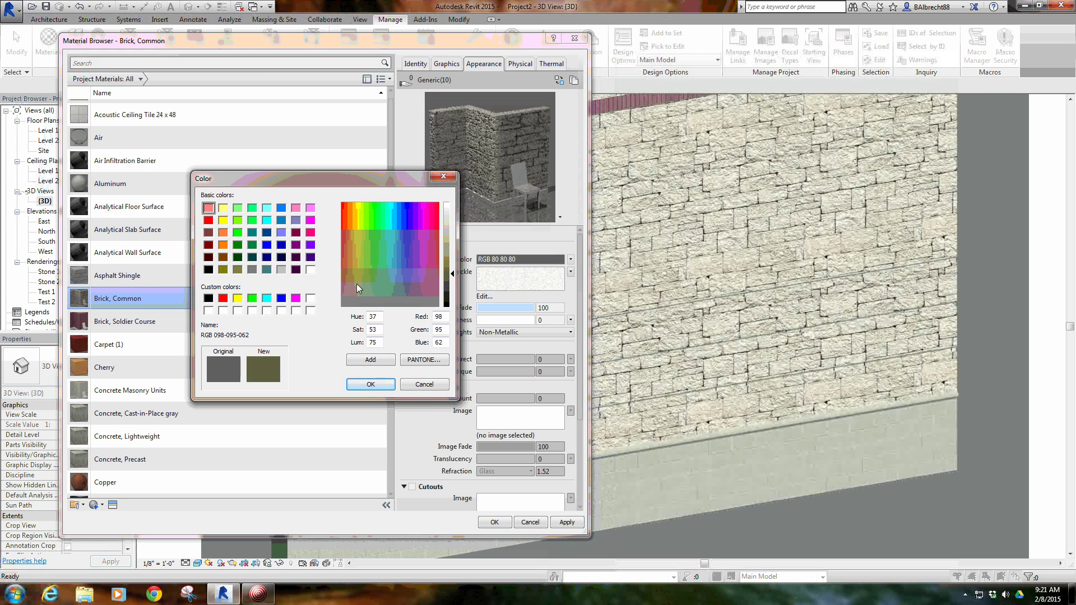
left_click(456, 221)
left_click(371, 383)
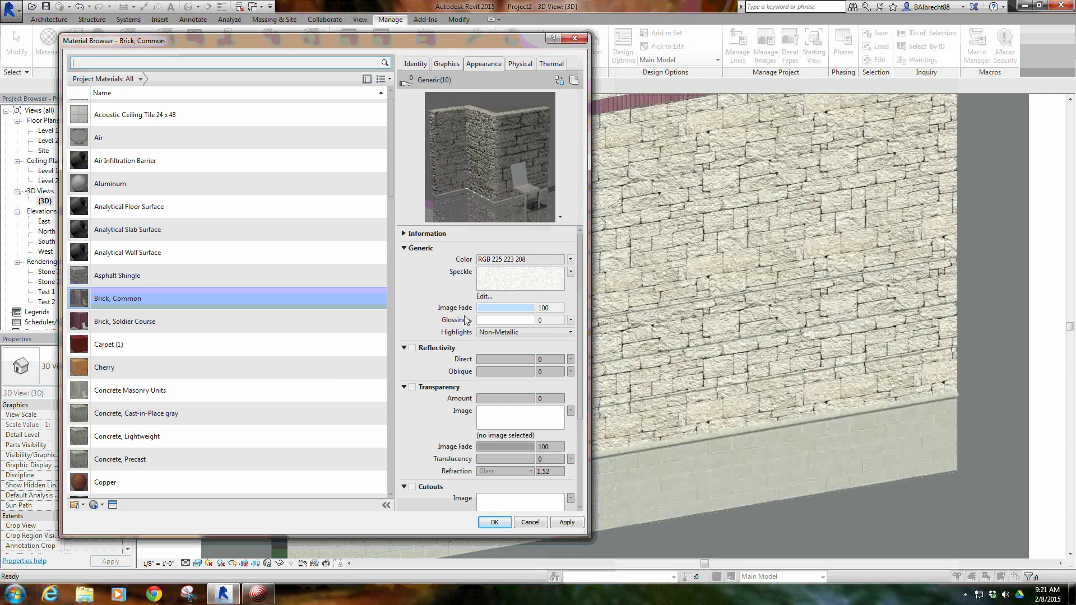
Step: Replace Brick, Common's bump image with a Speckle texture of size 0.02, keeping the bump enabled
left_click_drag(577, 280, 579, 342)
left_click(413, 425)
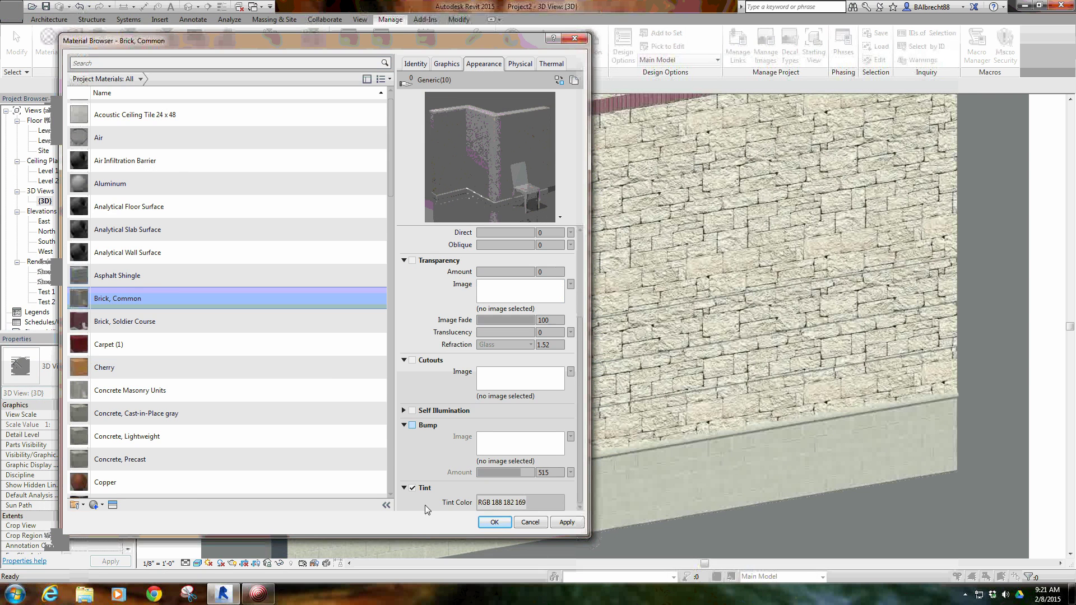
left_click(412, 425)
left_click(571, 437)
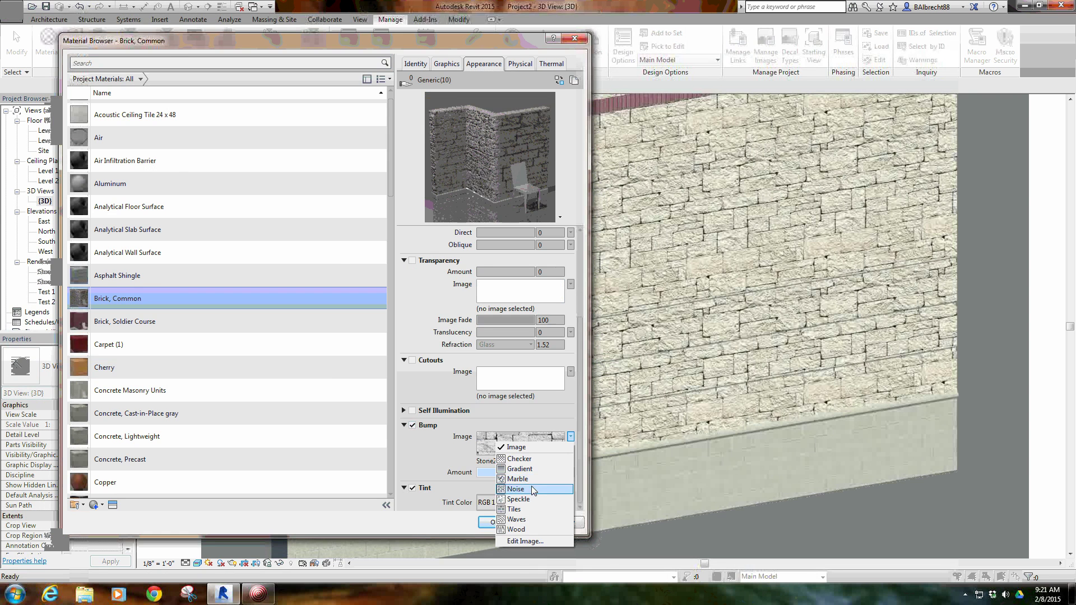
left_click(530, 499)
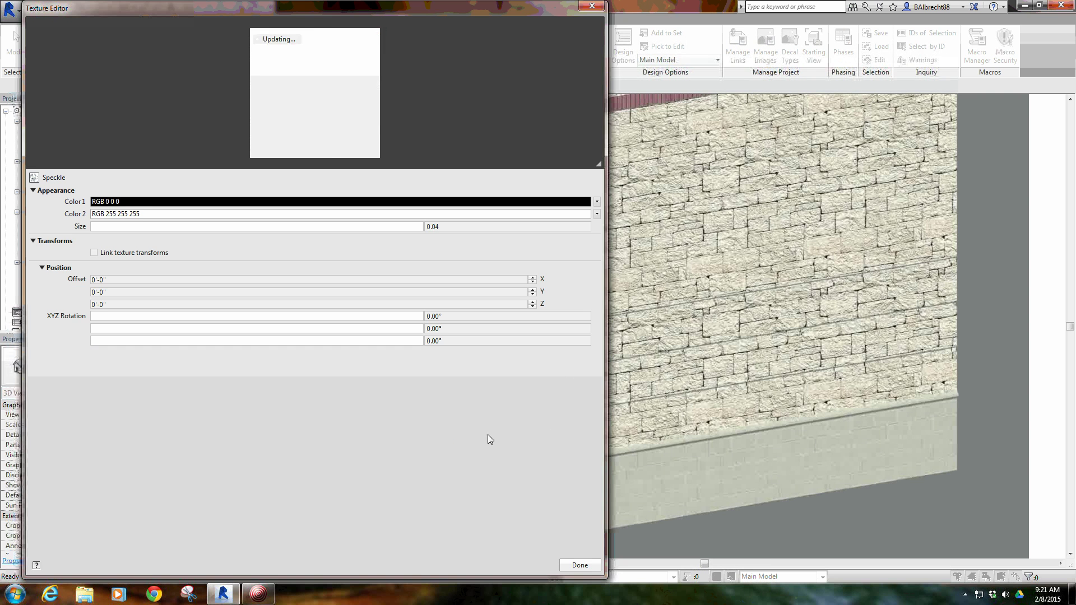
left_click(449, 226)
type(".0")
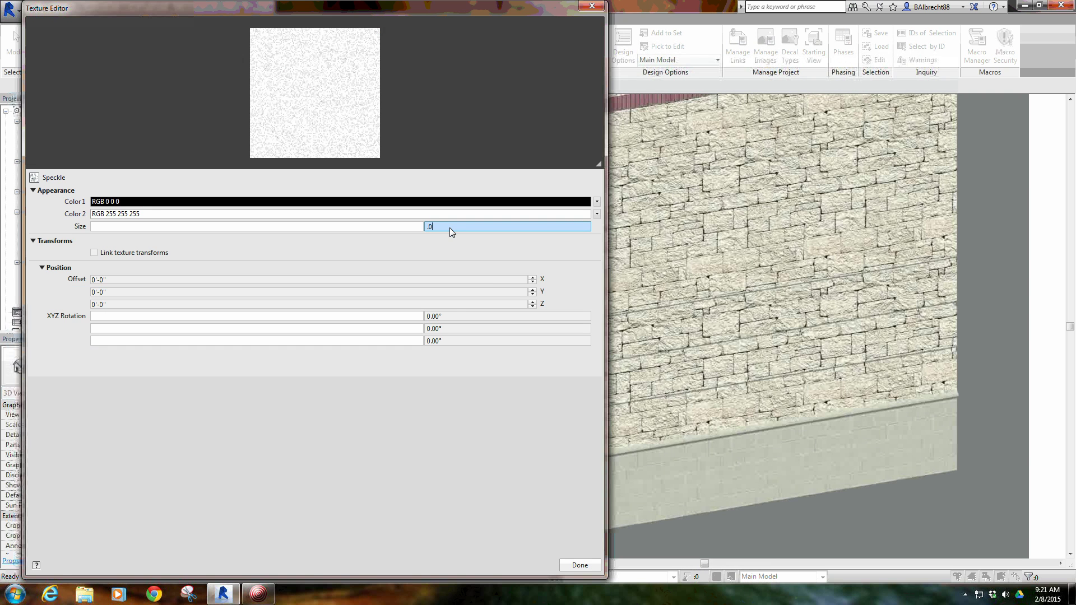
type("2")
left_click(590, 564)
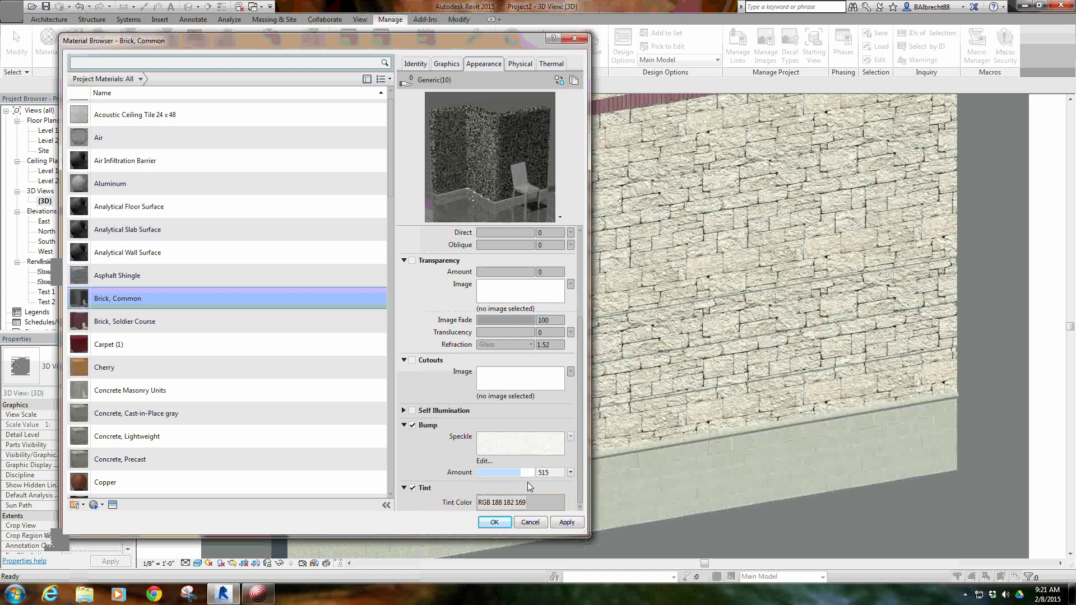
Step: Set Brick, Common's Speckle bump amount to 10, accept the material and render the 3D view at medium quality
left_click(522, 473)
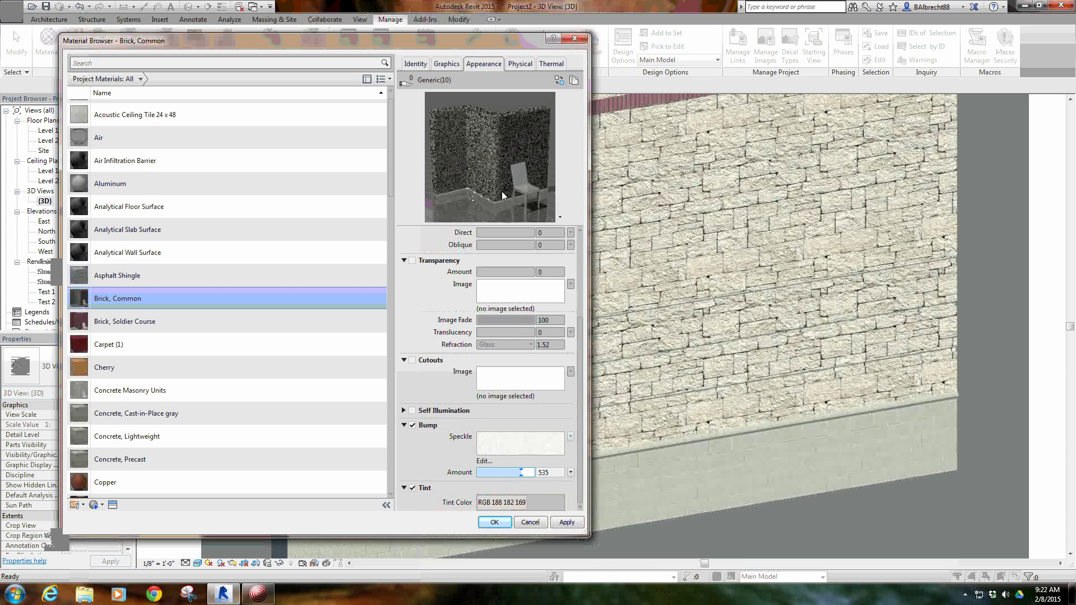
mouse_move(522, 473)
left_mouse_down()
mouse_move(500, 473)
mouse_move(509, 473)
left_mouse_up()
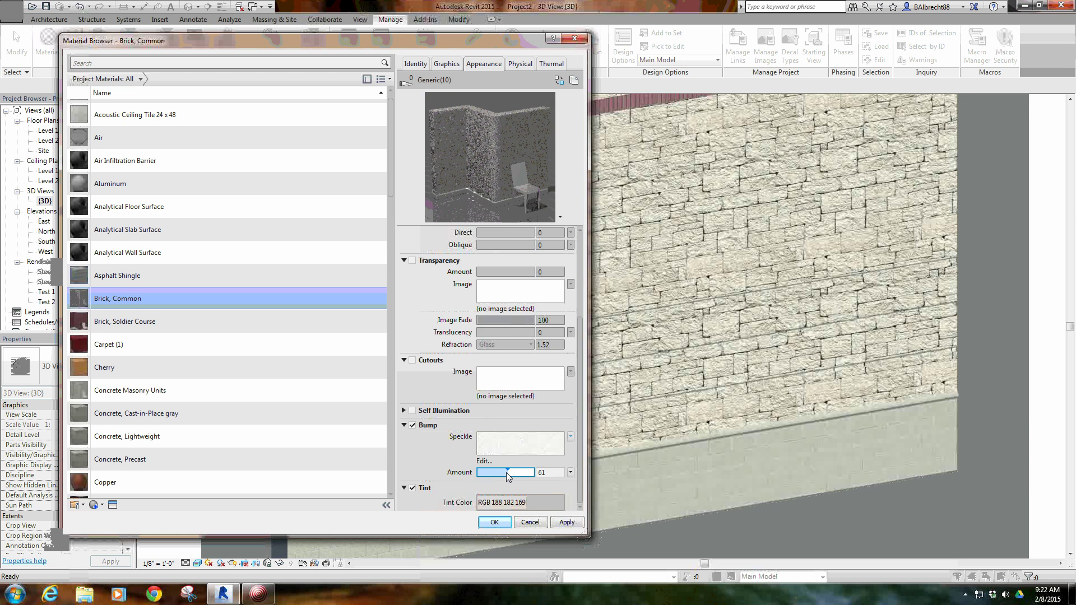
left_click_drag(506, 472, 505, 473)
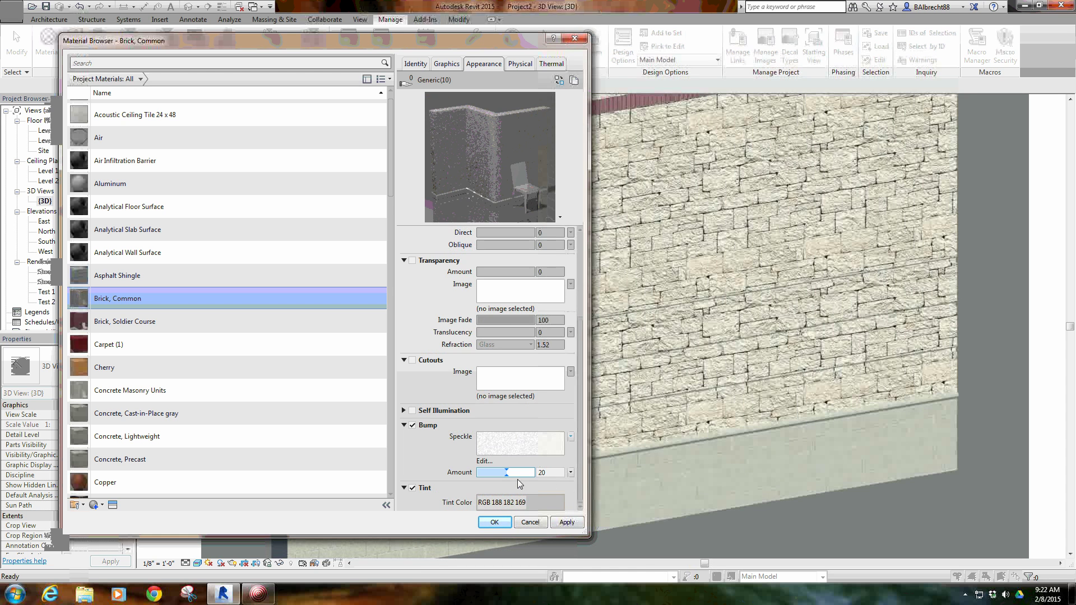
double_click(549, 473)
left_click(494, 522)
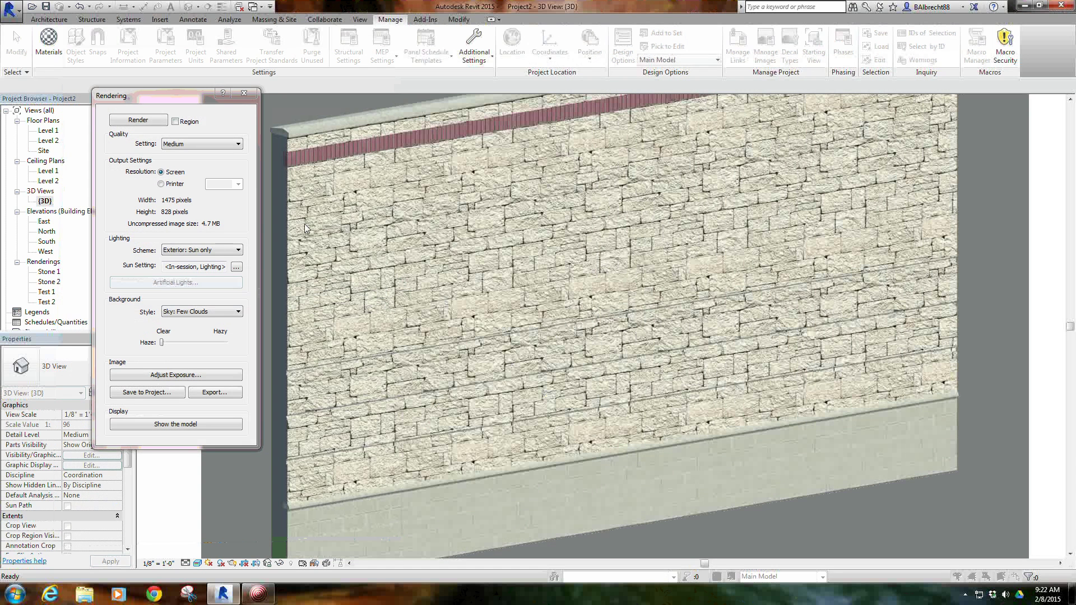
left_click(140, 120)
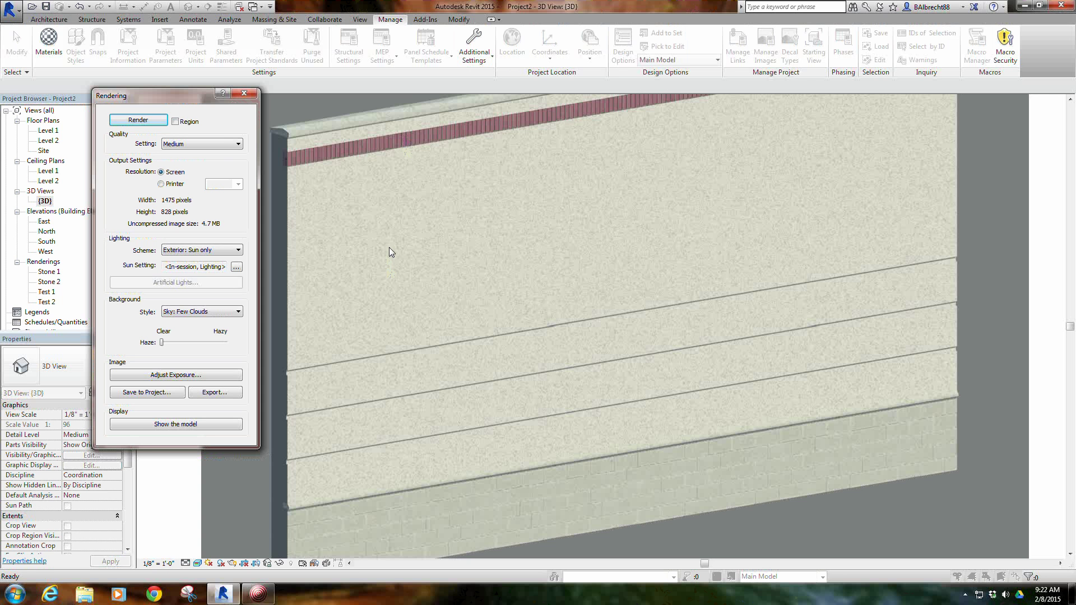
Step: Replace Brick, Common's generic Speckle texture with the image Wood3_3636.png from the wood textures folder
left_click(53, 49)
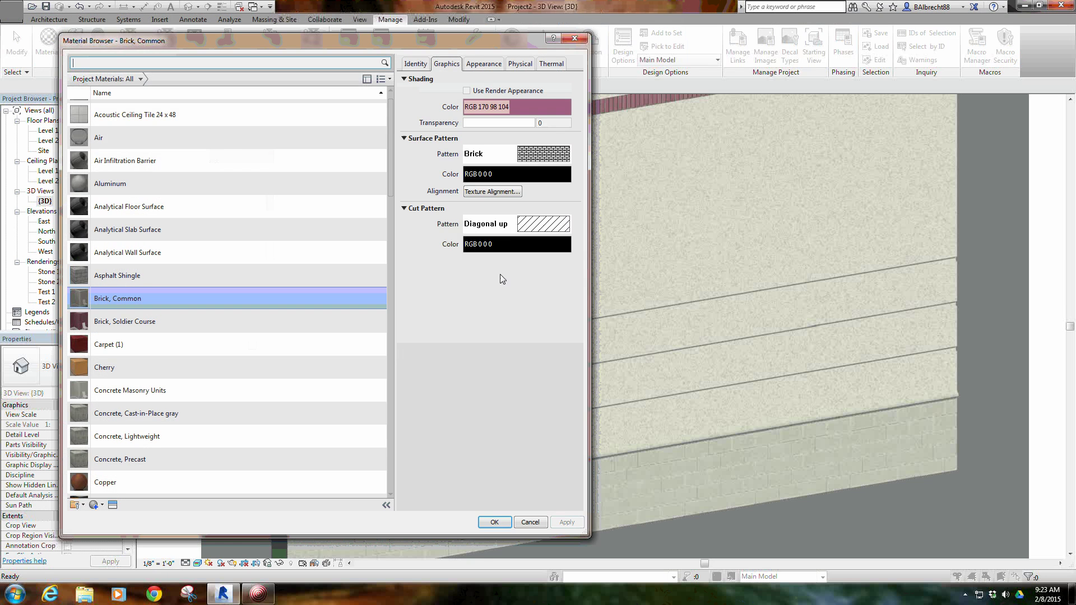
left_click(484, 64)
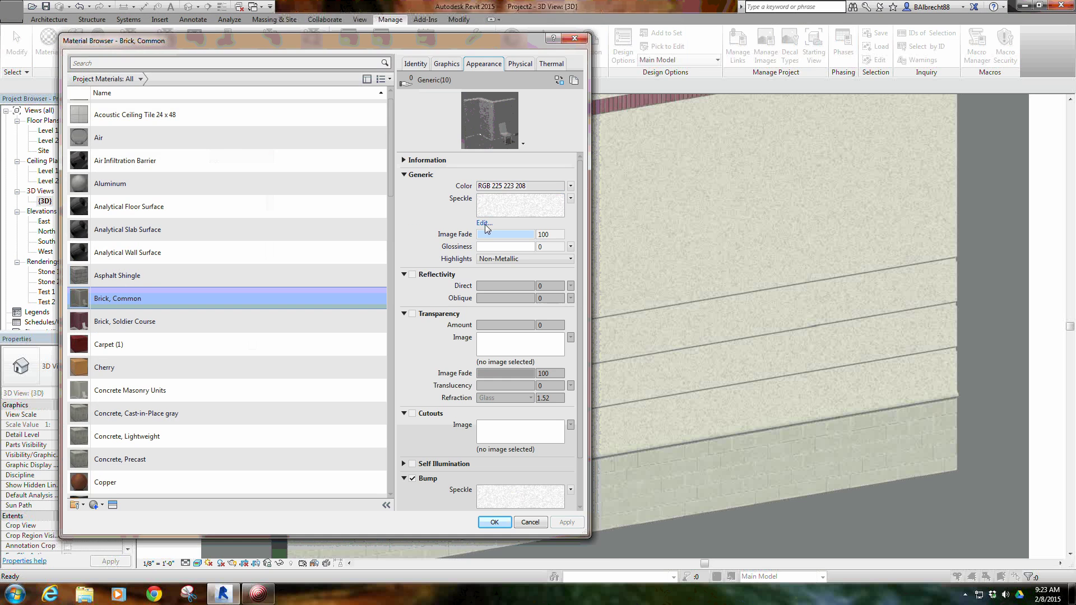
left_click(484, 224)
left_click(600, 7)
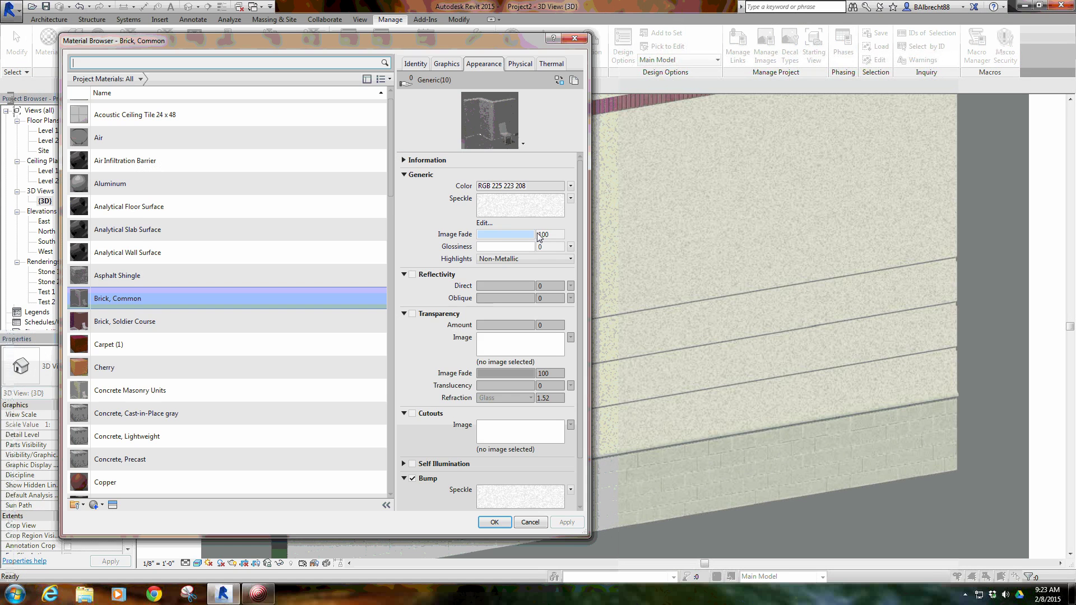
left_click(571, 198)
left_click(541, 210)
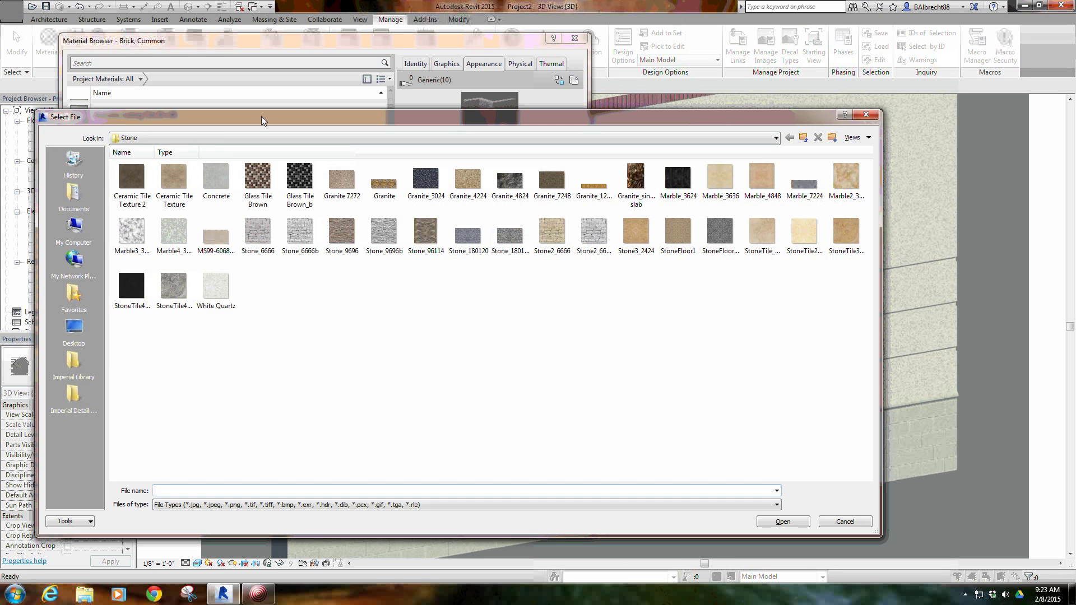
left_click(803, 137)
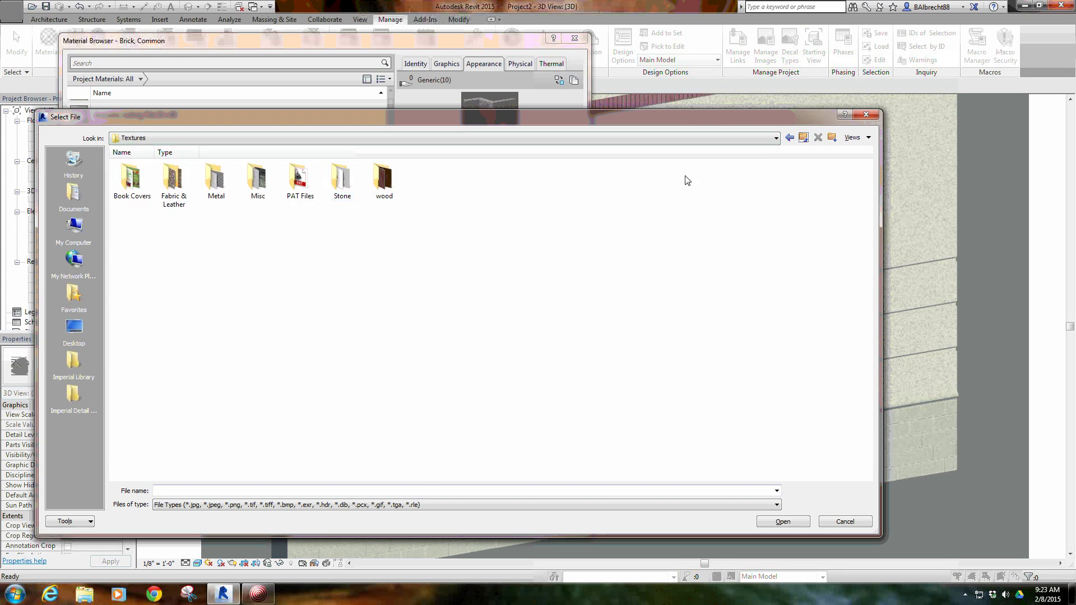
double_click(370, 179)
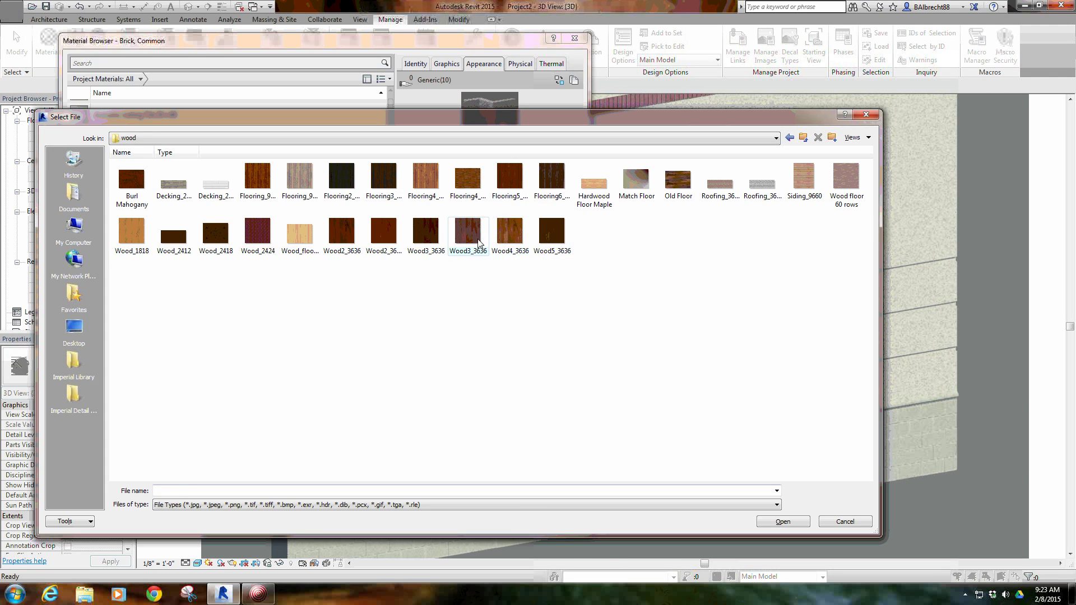
left_click(464, 245)
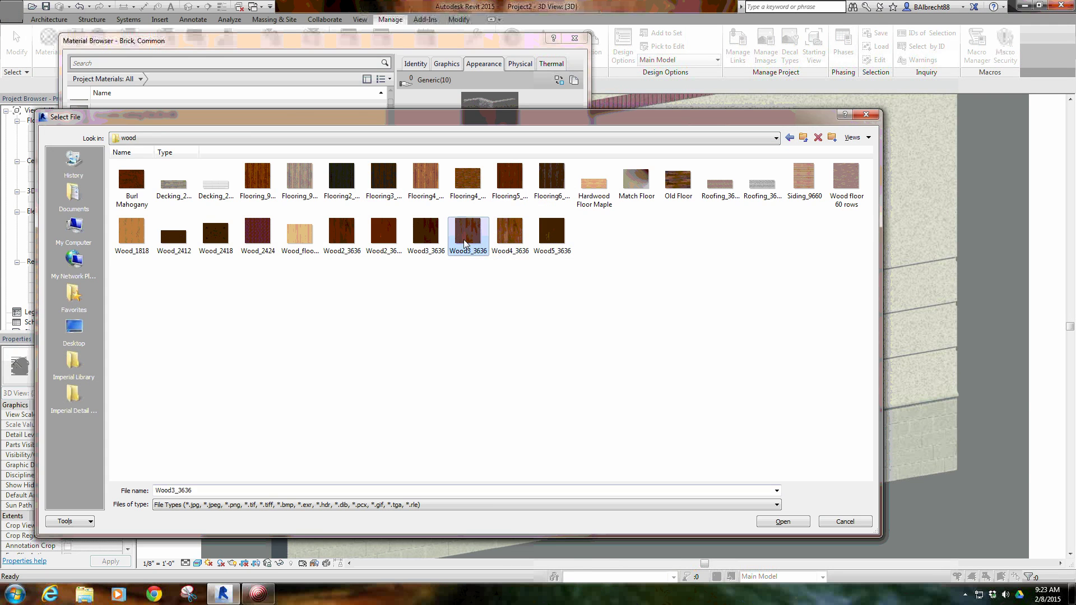
double_click(465, 245)
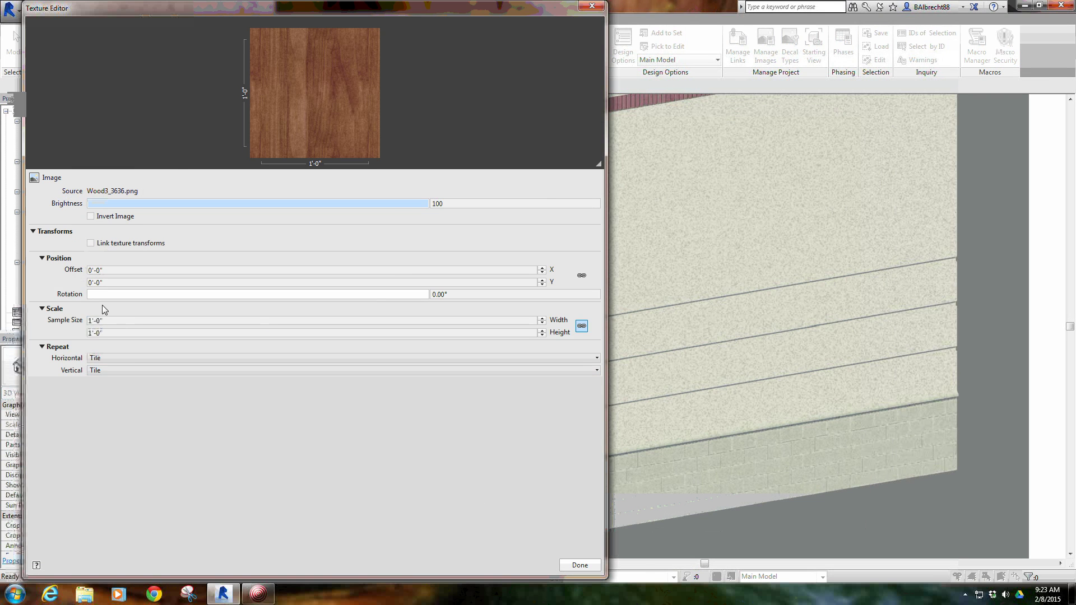
left_click(567, 563)
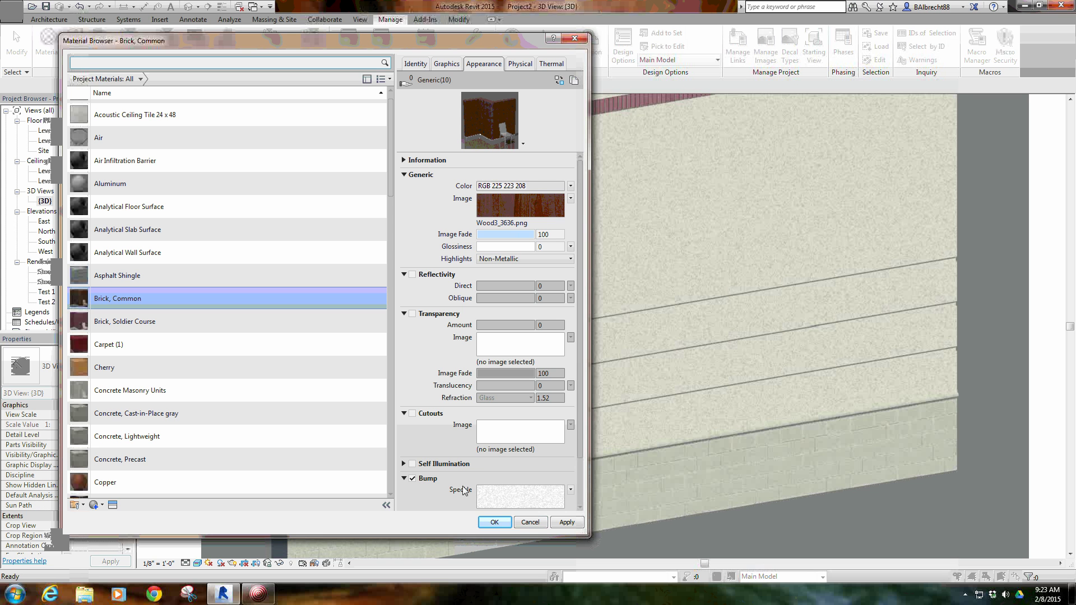
Step: Disable the bump and tint on Brick, Common and accept the material changes
left_click(414, 478)
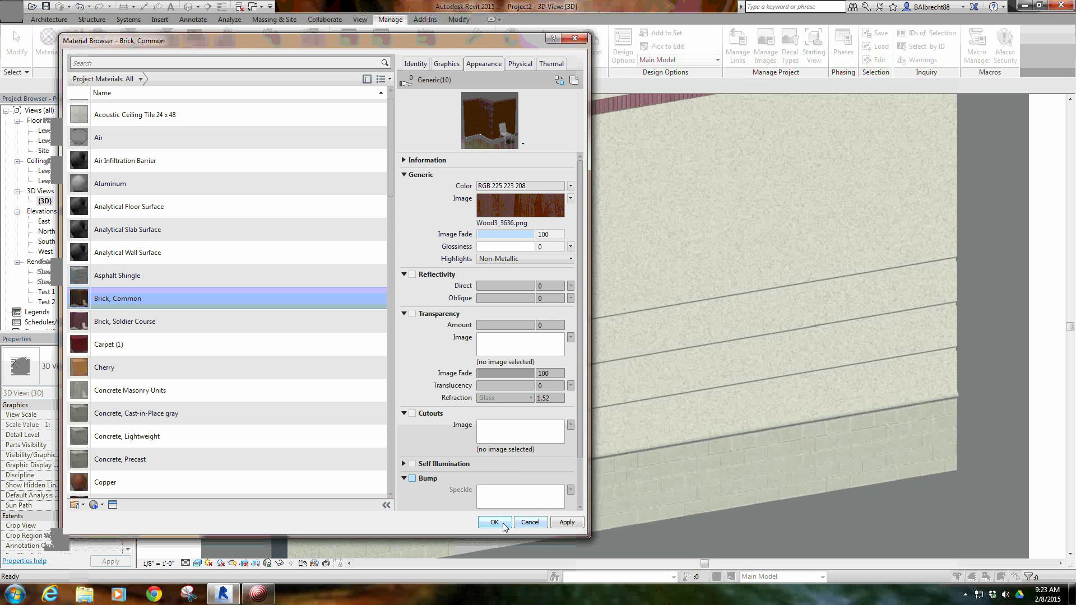
scroll(580, 446, "down", 2)
left_click(412, 488)
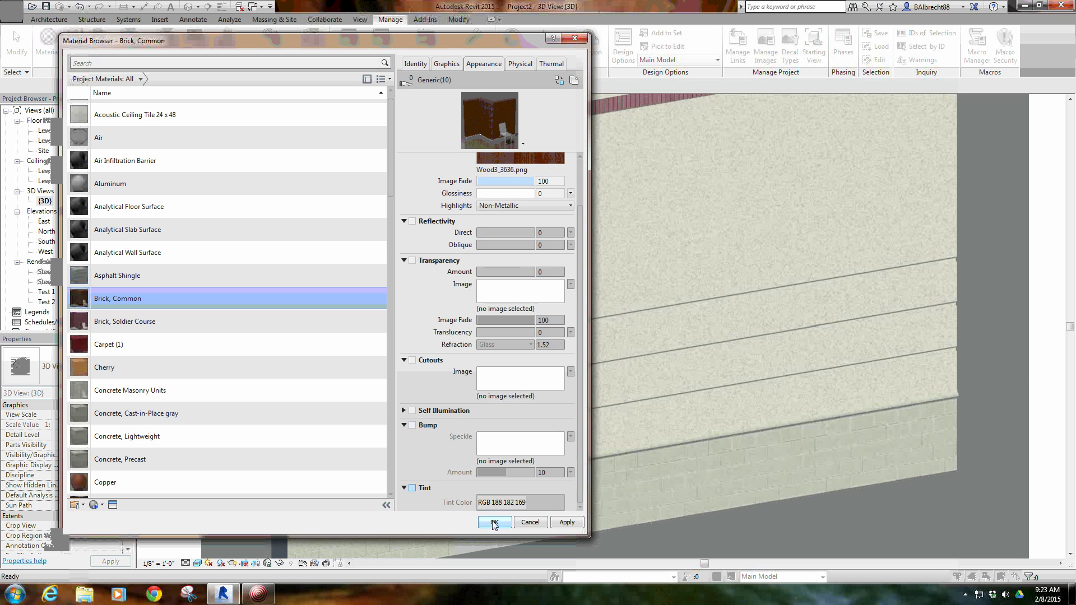
scroll(581, 398, "up", 2)
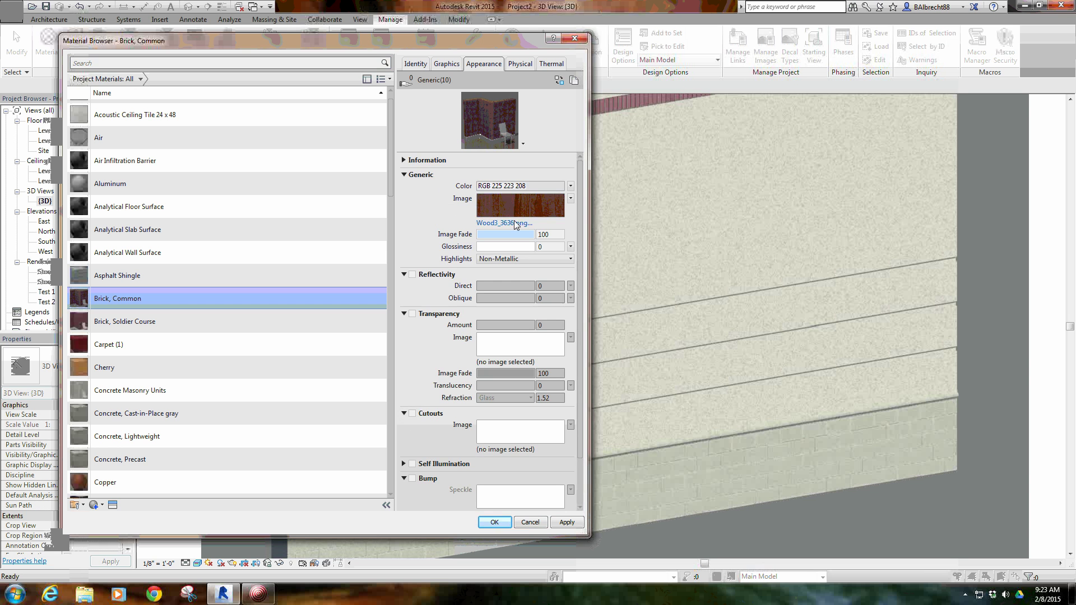
left_click(494, 522)
Step: Show the model in place of the rendering and examine the wood texture's tiling on the wall up close
left_click(197, 567)
left_click(162, 424)
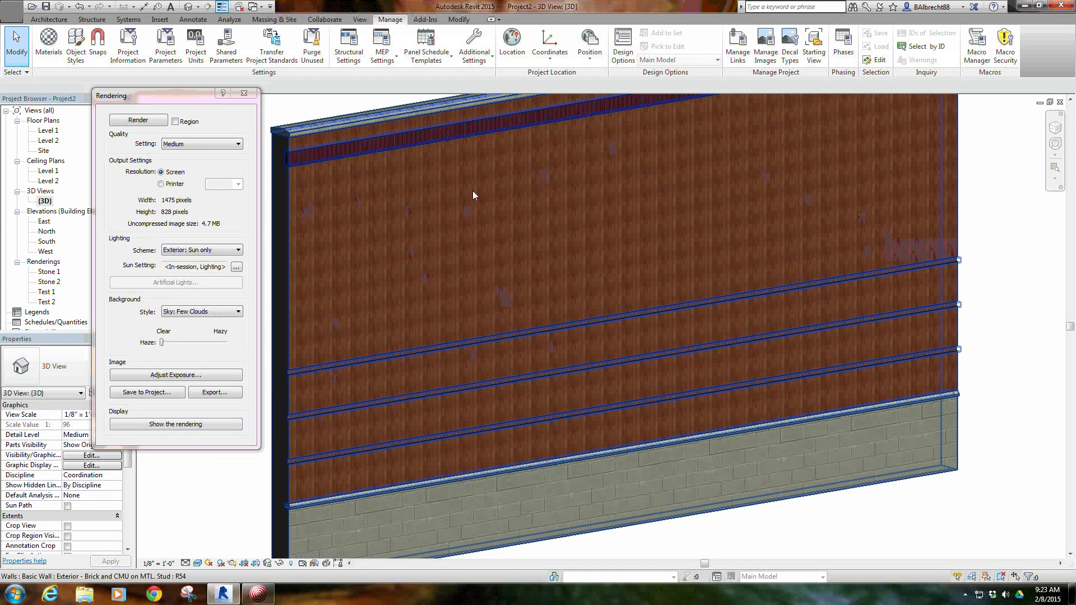
left_click(868, 498)
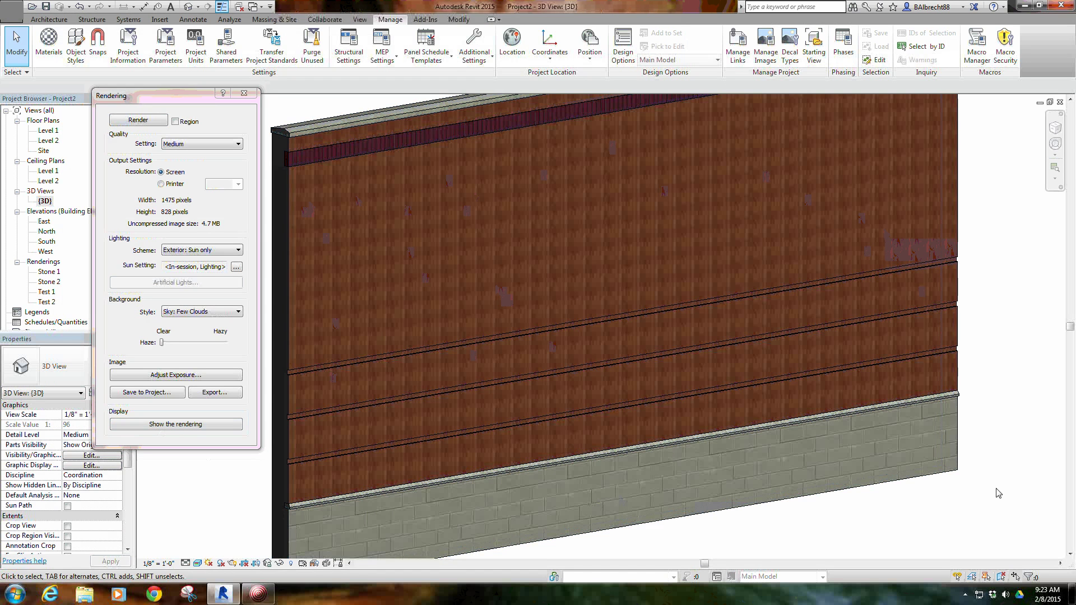
middle_click_drag(836, 510, 870, 502)
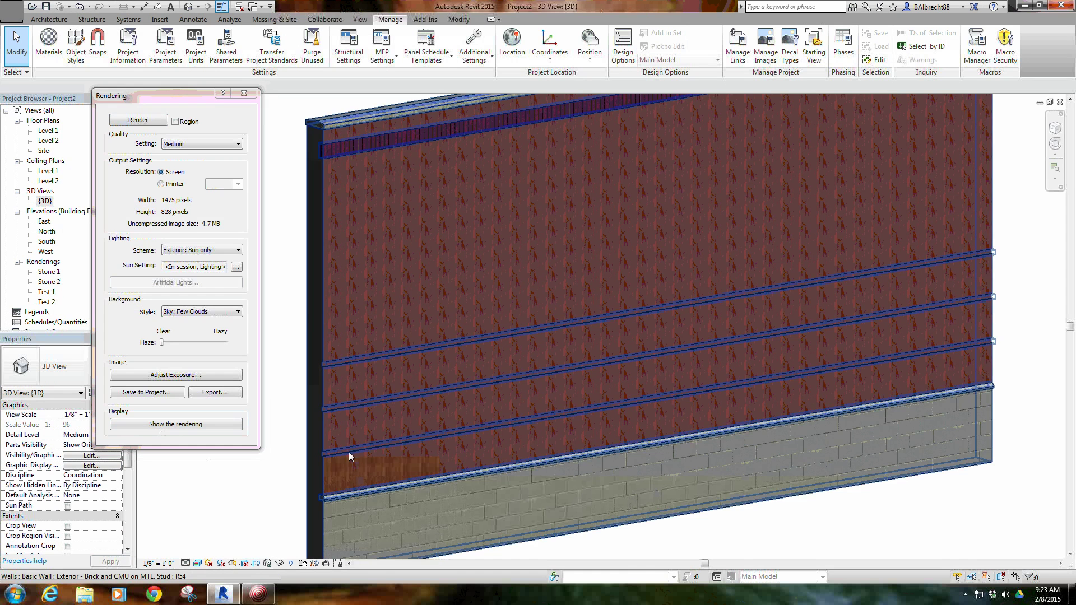
scroll(349, 452, "up", 3)
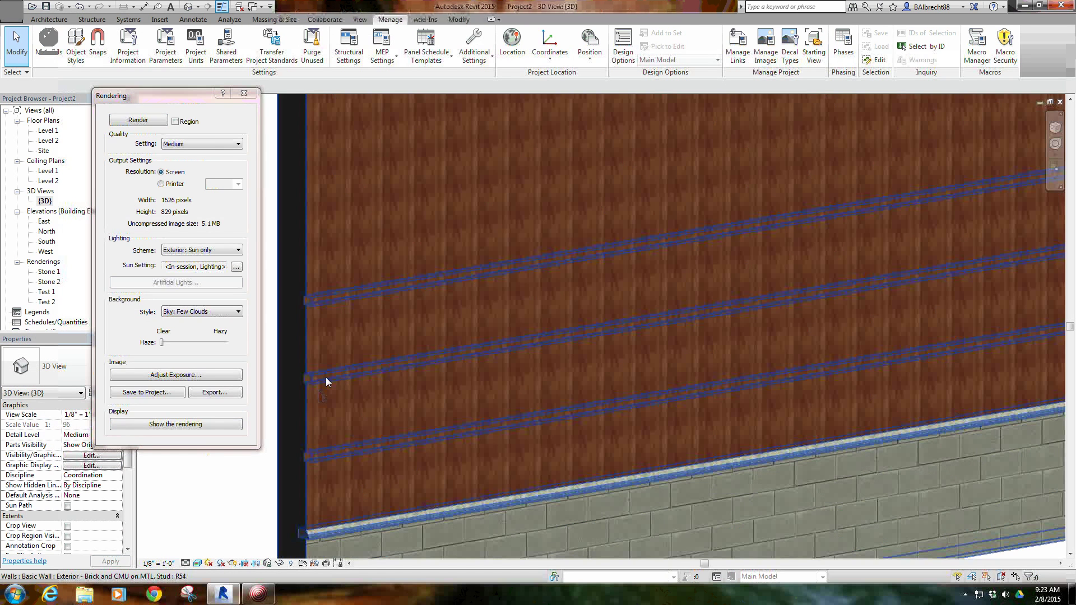
scroll(326, 381, "up", 3)
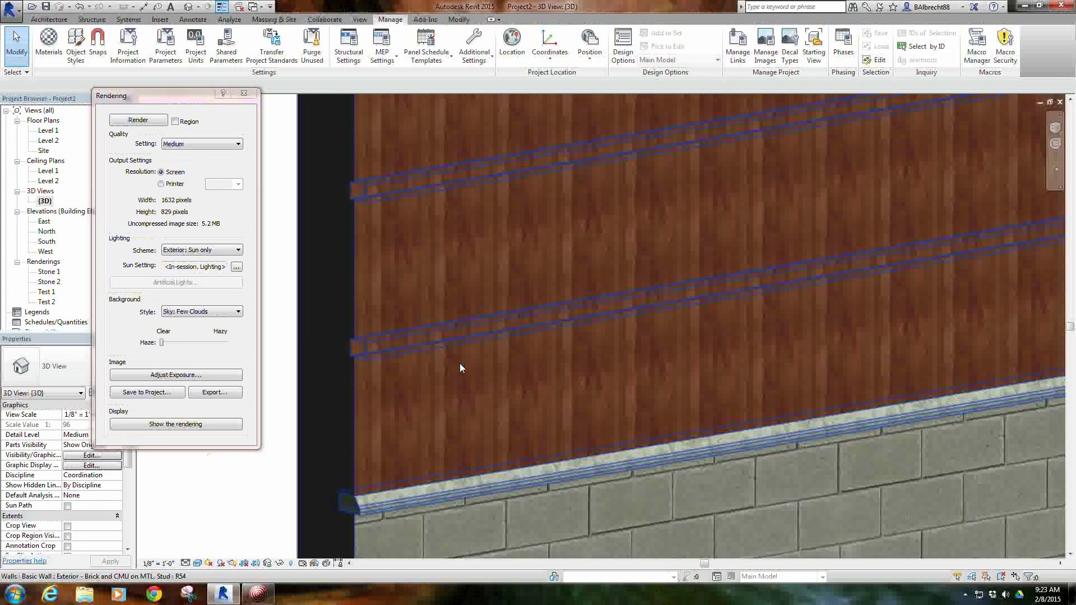
scroll(460, 368, "up", 1)
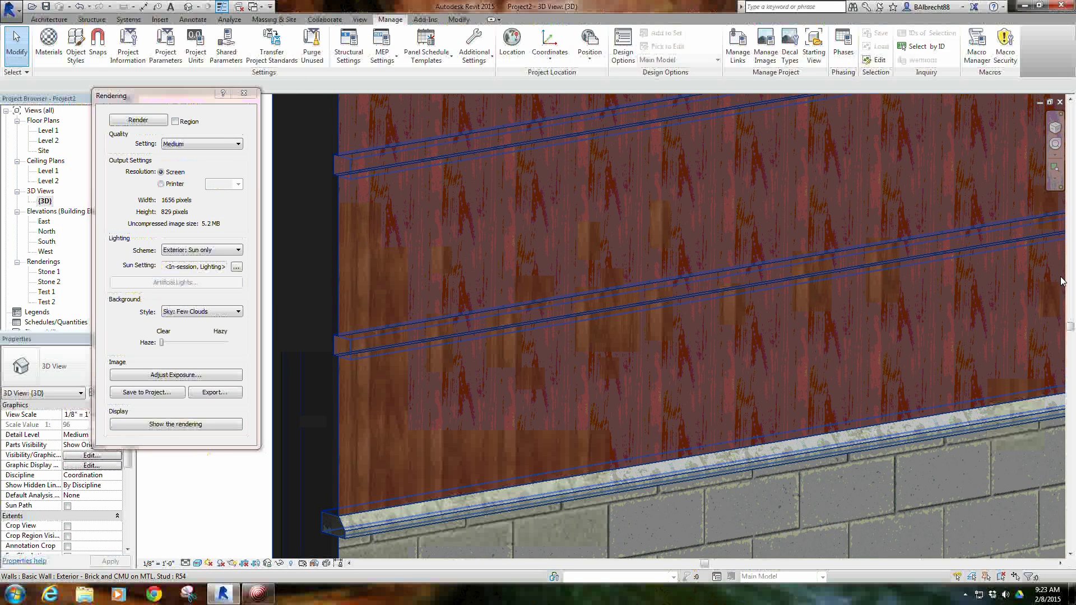
middle_click_drag(916, 294, 400, 436)
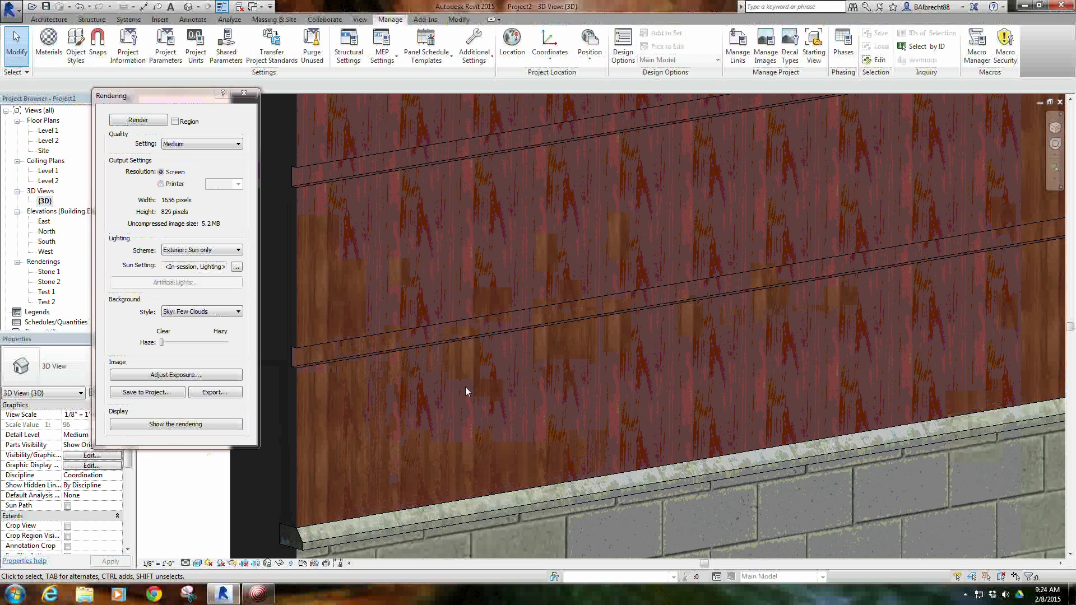
scroll(465, 387, "down", 3)
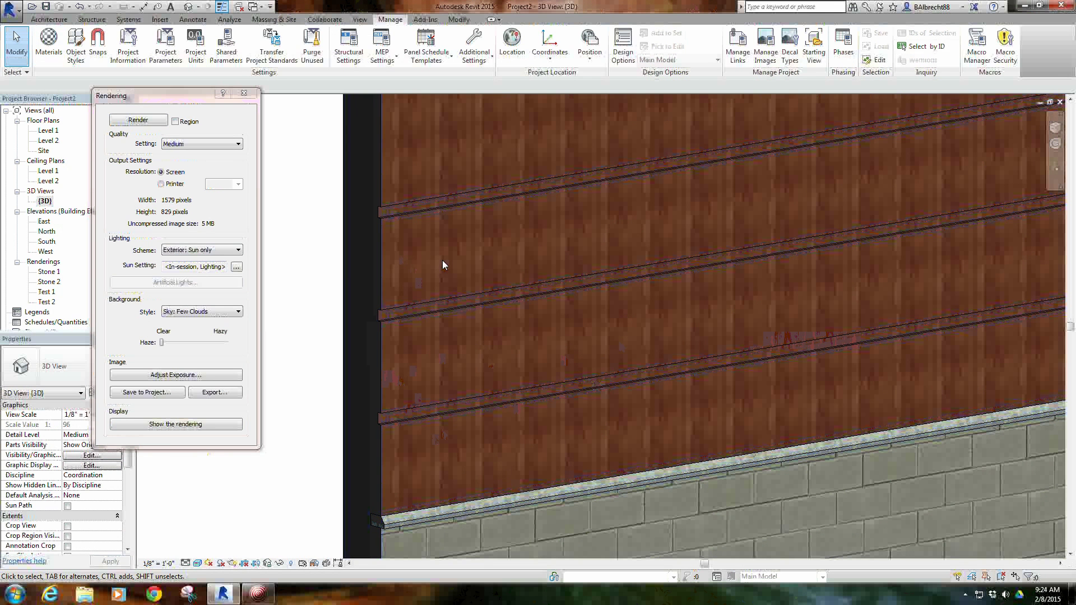
Step: Set the sample size of Brick, Common's Wood3_3636.png texture to 2.5 feet (2'-6") and accept the material
left_click(54, 54)
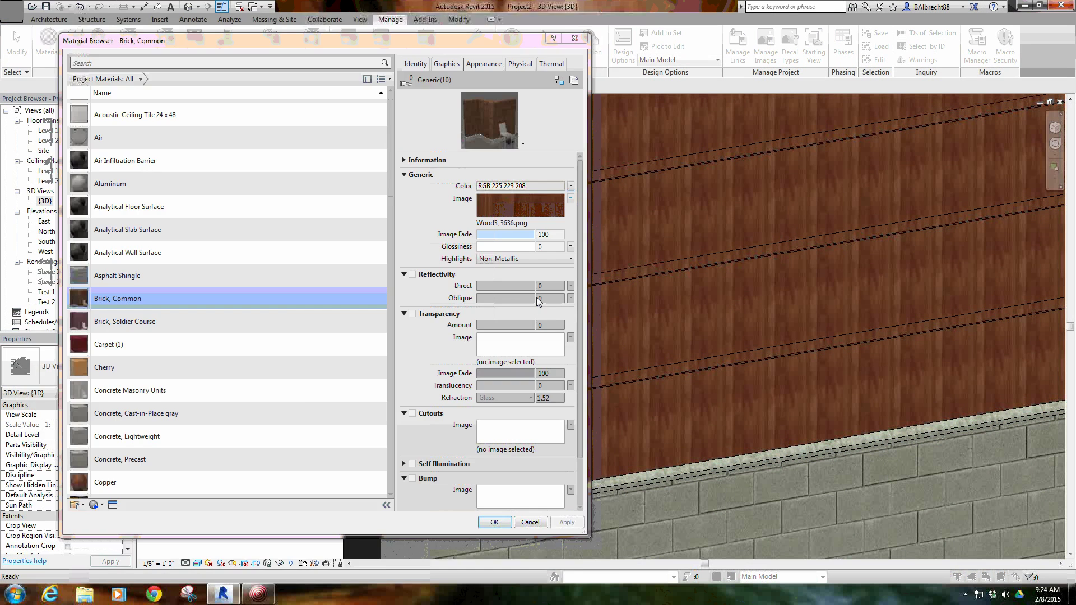
left_click(520, 205)
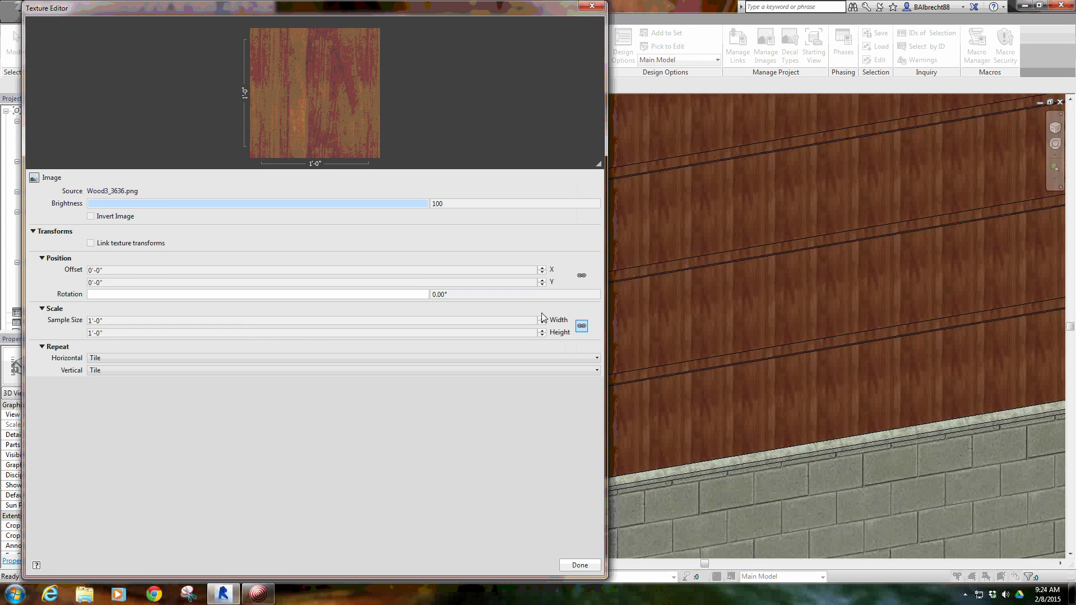
left_click(264, 324)
left_click(263, 320)
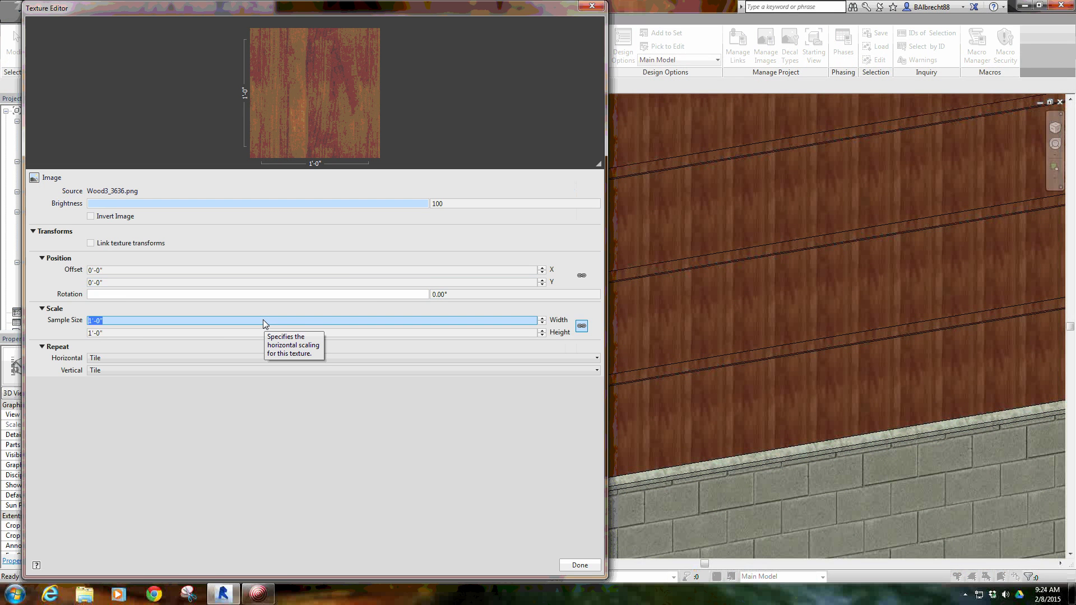
type("2.5")
key("Return")
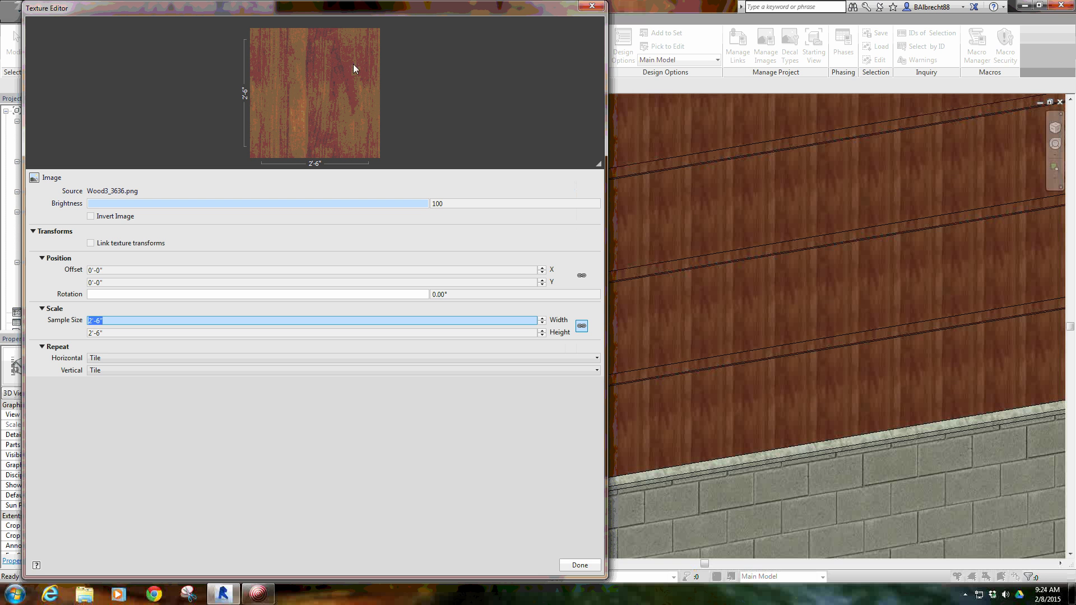
left_click(577, 564)
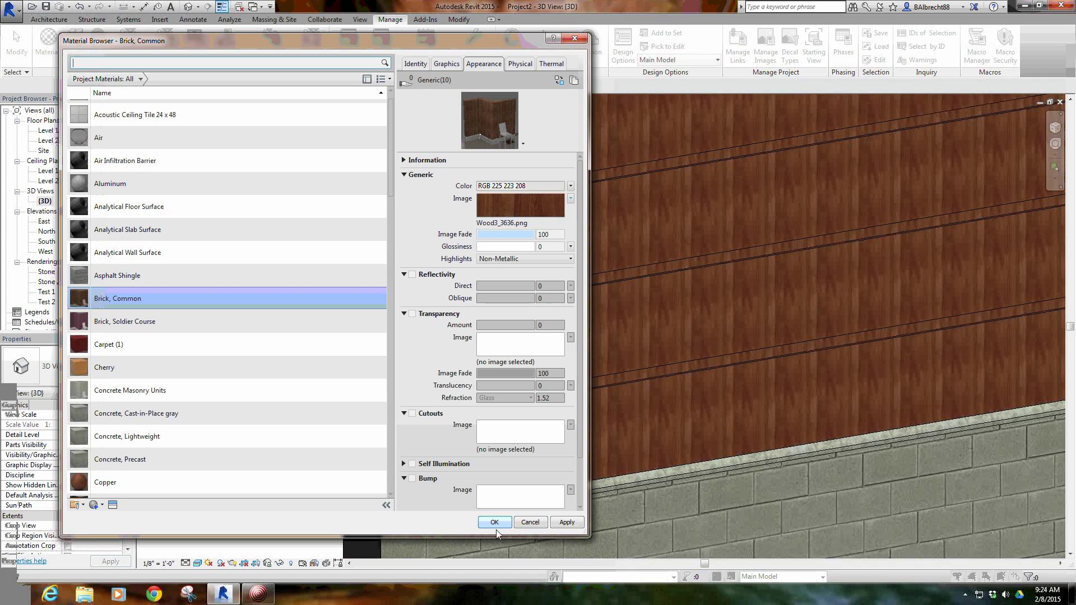
left_click(495, 525)
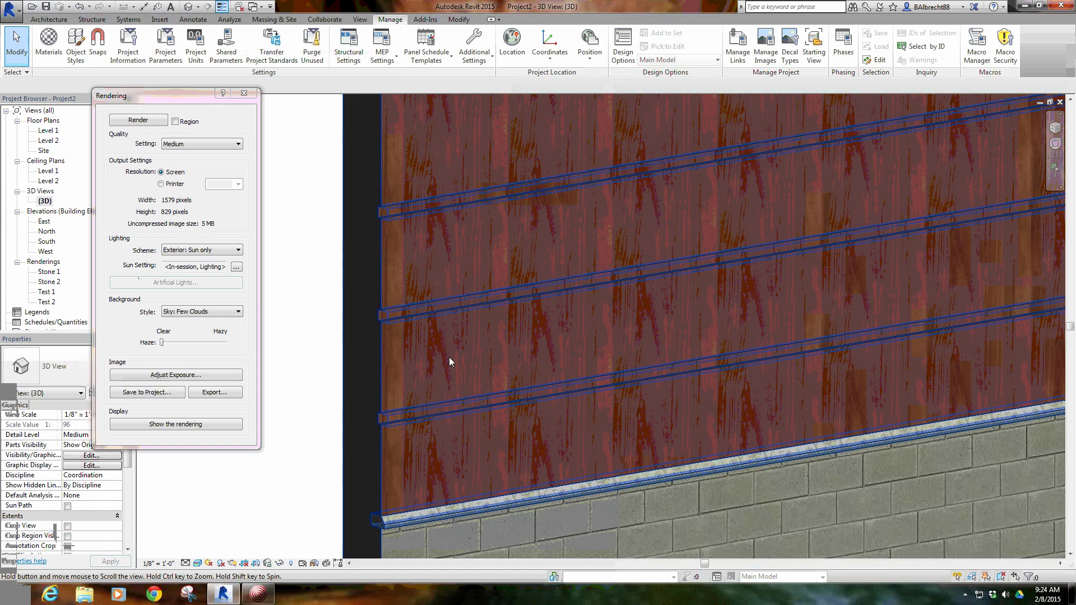
scroll(489, 479, "up", 3)
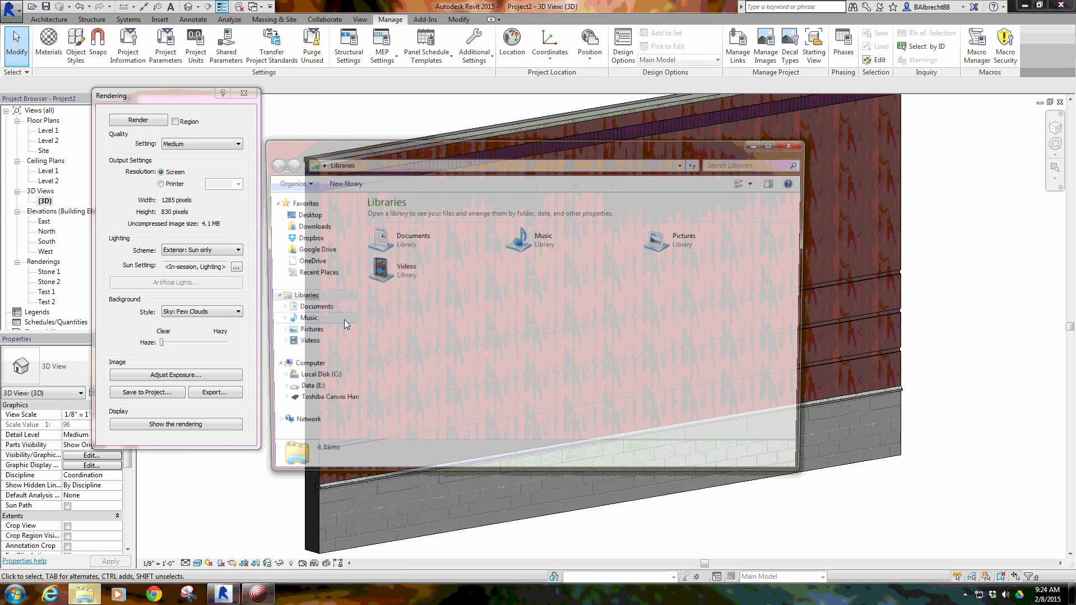
Step: Open the example rendering Kitchen 1_Revised 2 from the client project's Process folder under Revit Files on Data (E:)
double_click(403, 238)
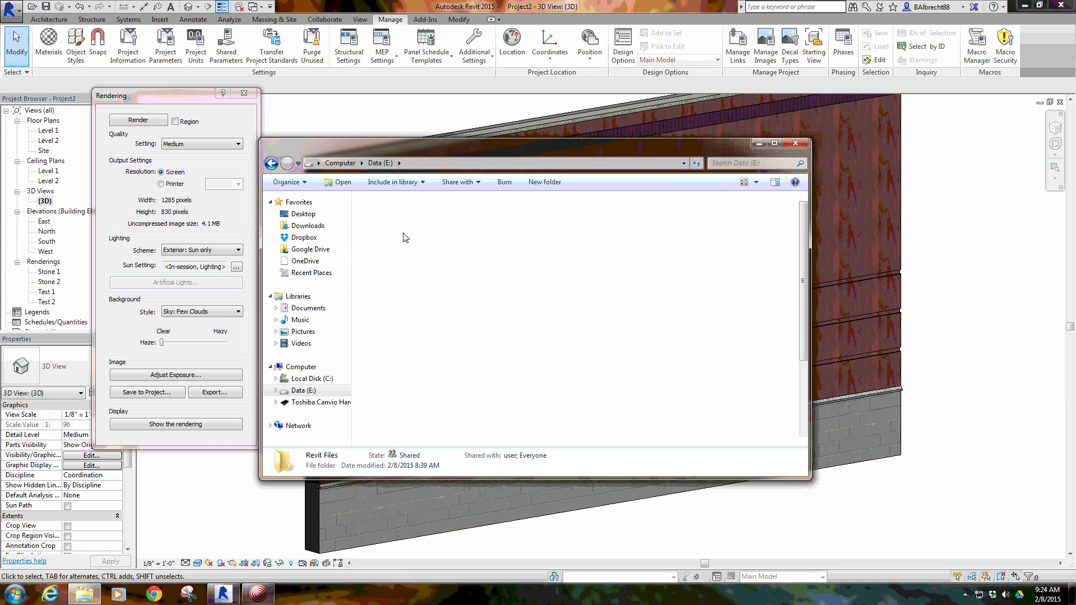
left_click(643, 218)
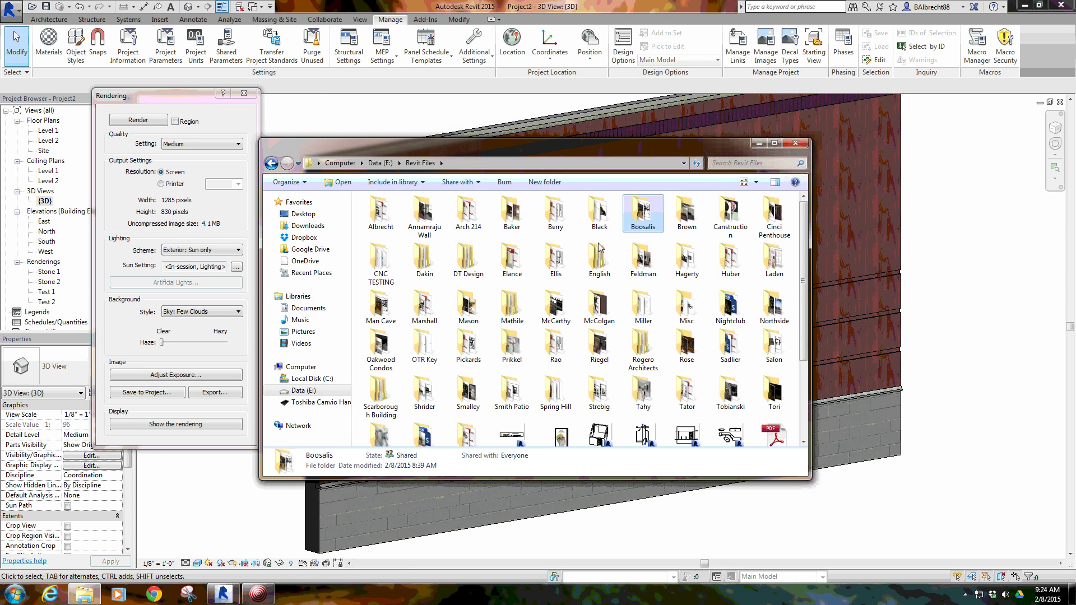
double_click(643, 215)
double_click(385, 228)
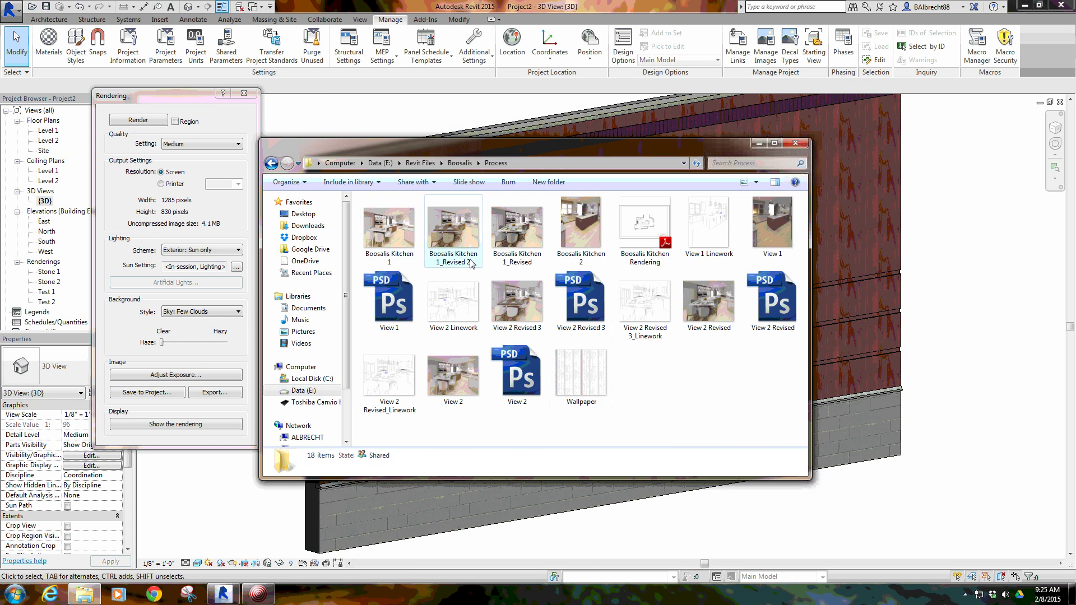
left_click(457, 232)
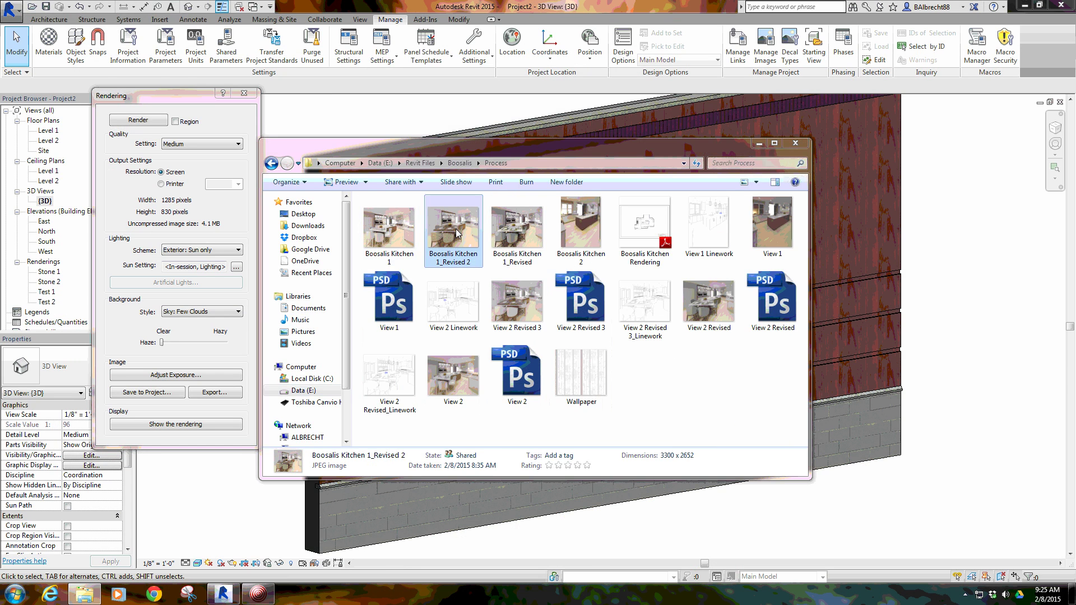
double_click(456, 229)
Step: Examine the wood grain on the island and table and the patterned chair upholstery in the kitchen rendering up close
scroll(704, 285, "up", 4)
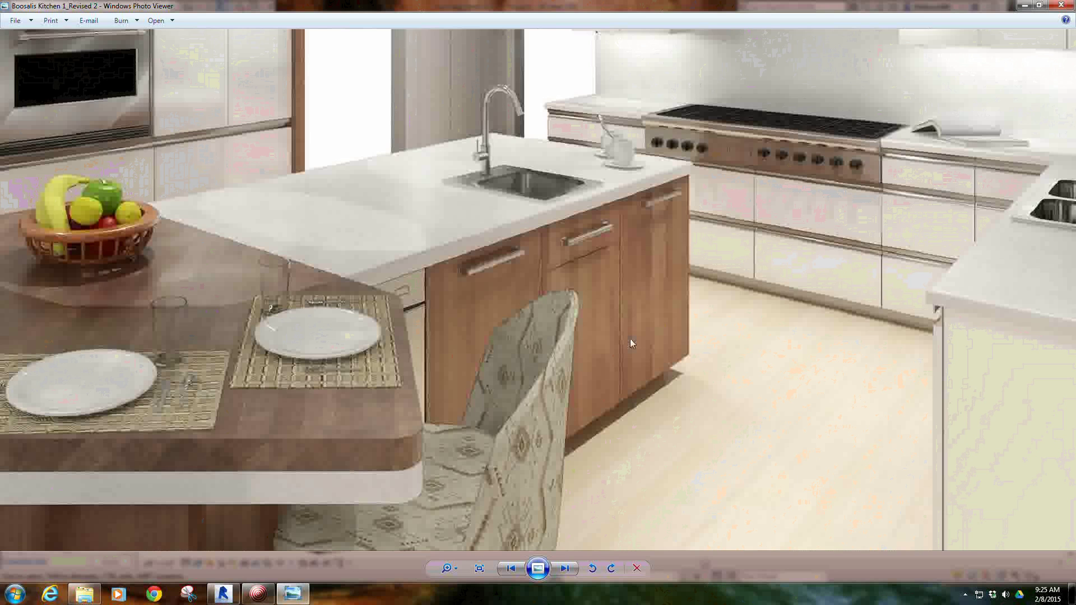
scroll(583, 286, "up", 2)
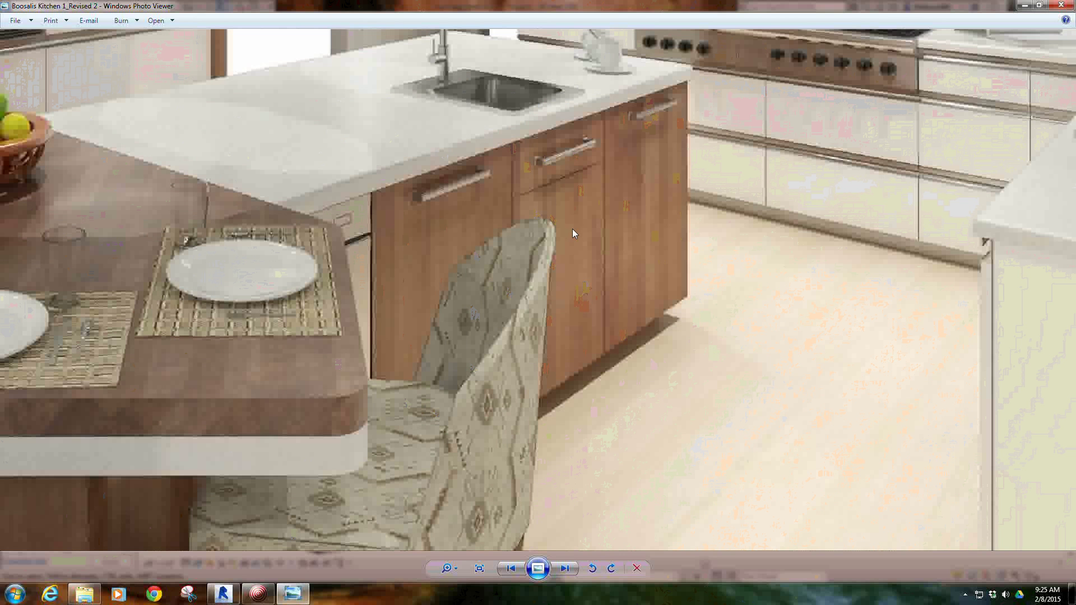
left_click_drag(573, 229, 620, 132)
left_click_drag(331, 300, 455, 131)
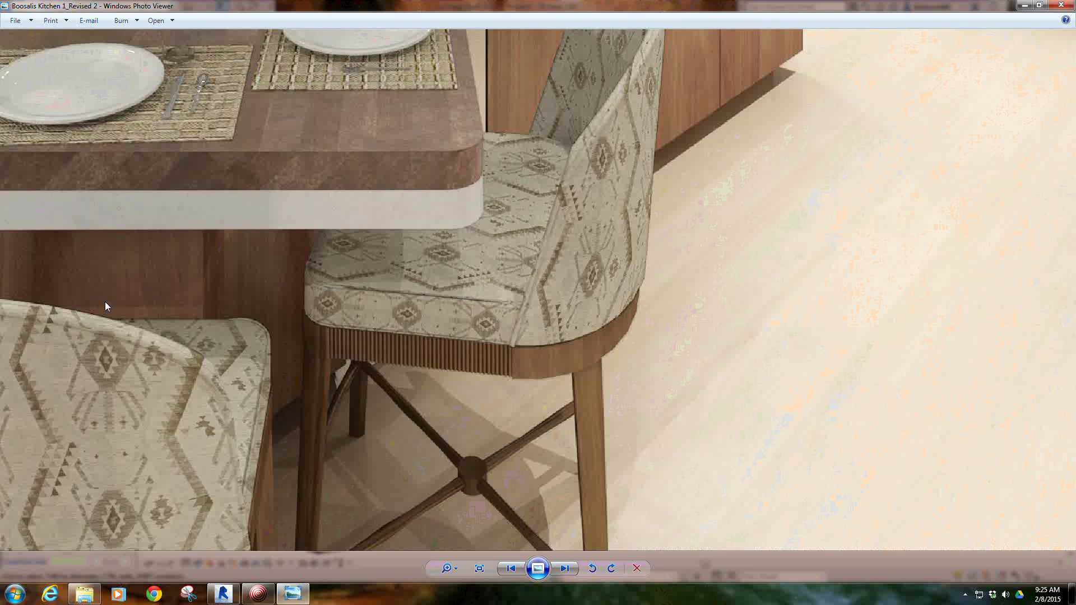
left_click_drag(106, 302, 417, 309)
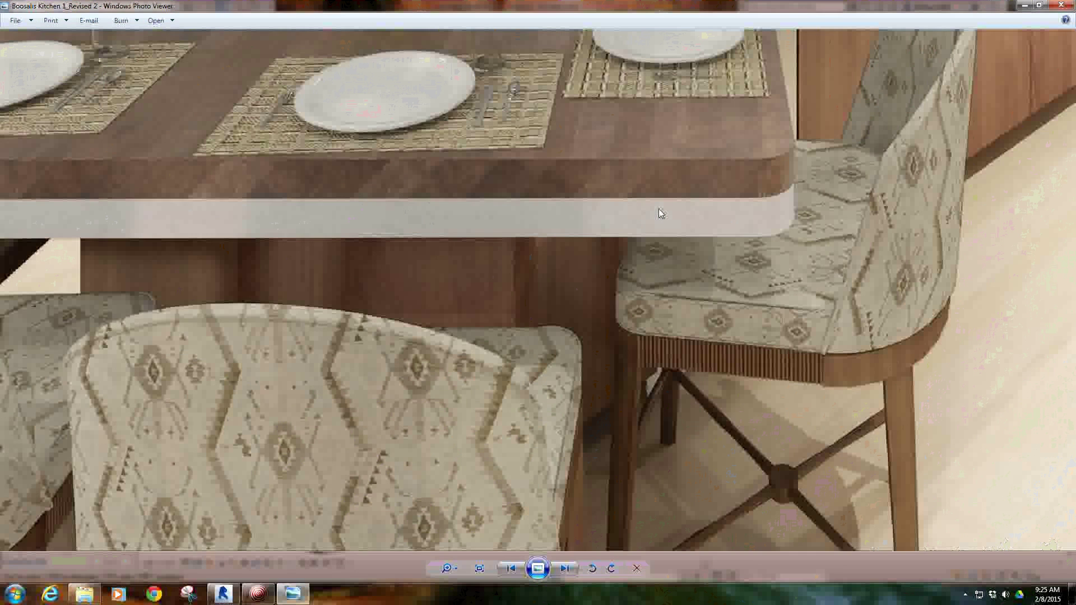
left_click_drag(658, 208, 131, 498)
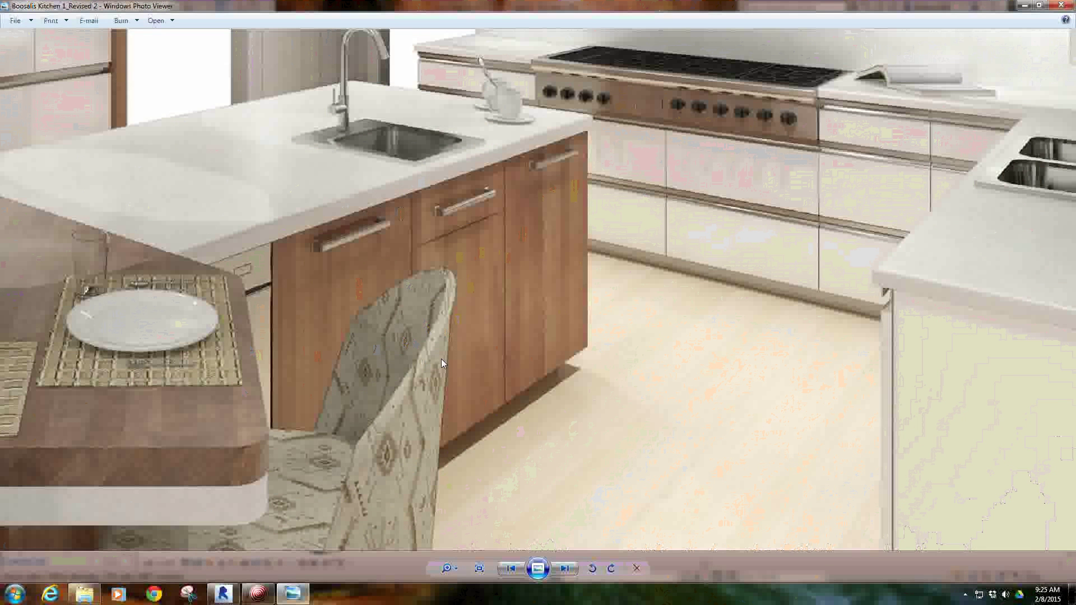
Step: Examine the wood-framed upper cabinets and the overall kitchen rendering, and close the image
left_click_drag(210, 193, 419, 428)
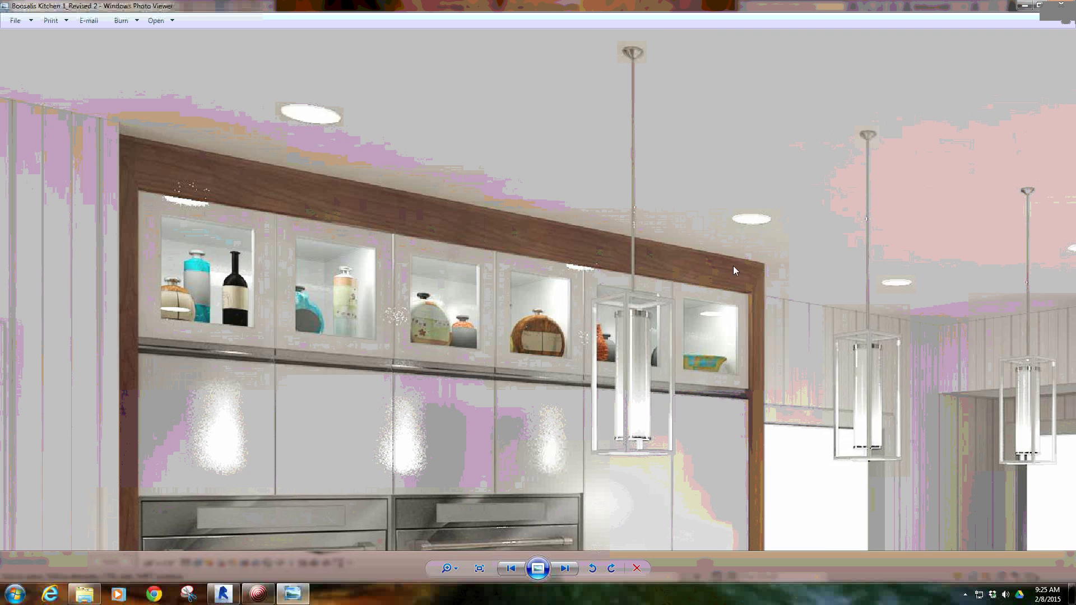
left_click_drag(317, 254, 269, 187)
scroll(332, 266, "down", 8)
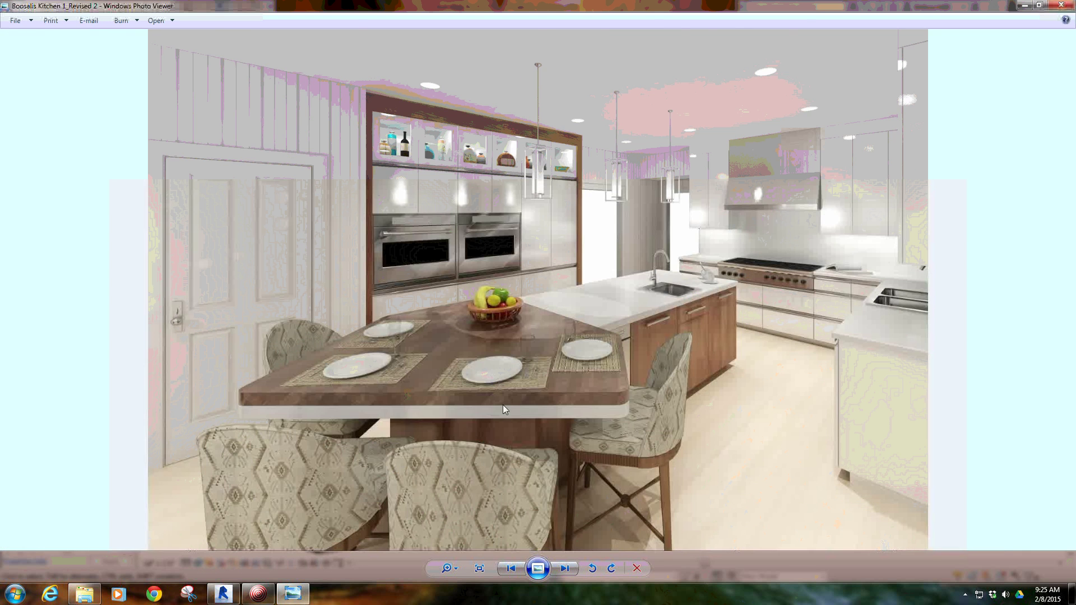
scroll(687, 367, "up", 3)
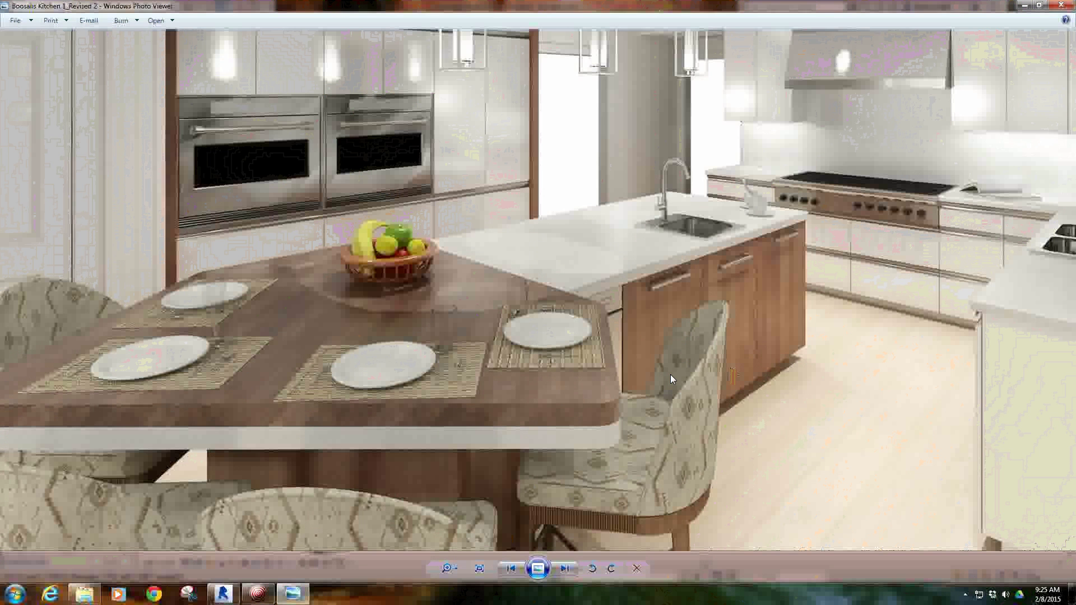
scroll(570, 364, "down", 3)
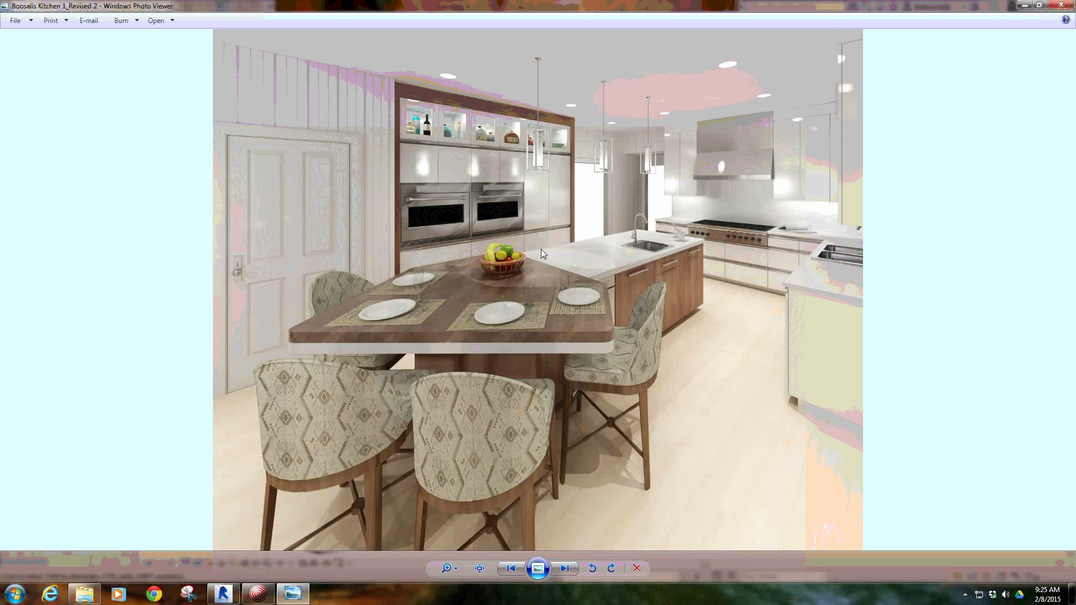
left_click(1060, 5)
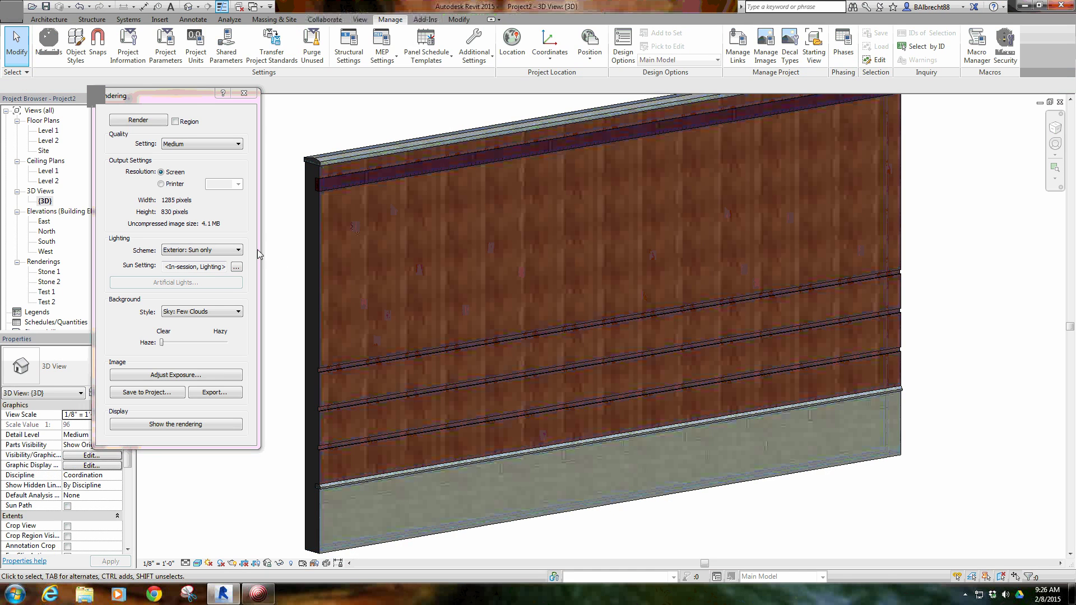
Step: Dismiss the Rendering dialog, review the appearance settings of the Brick, Common material, and close the Material Browser
left_click(244, 93)
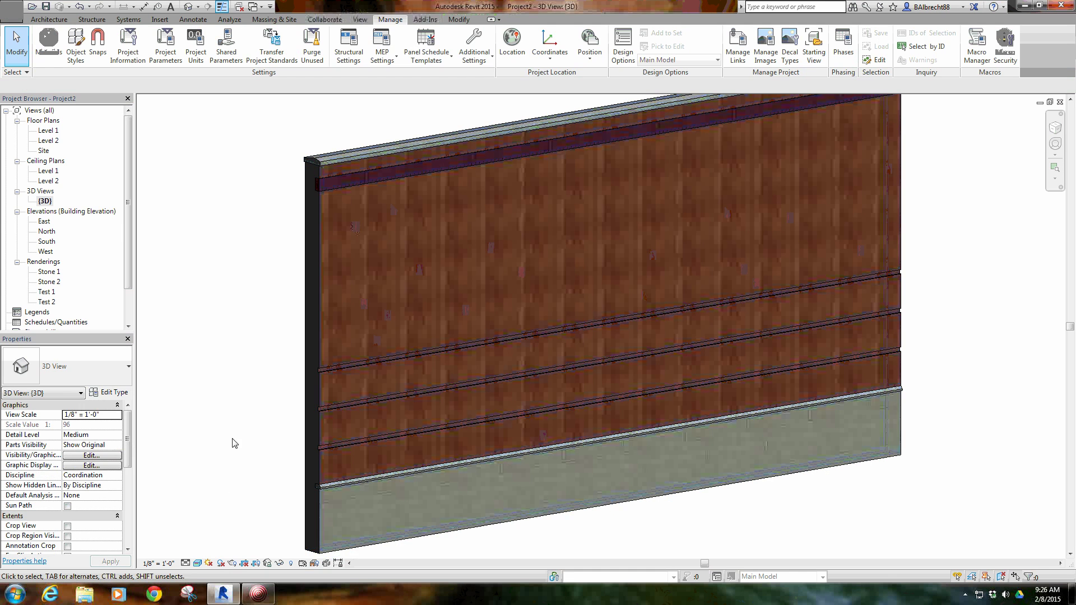
left_click(48, 40)
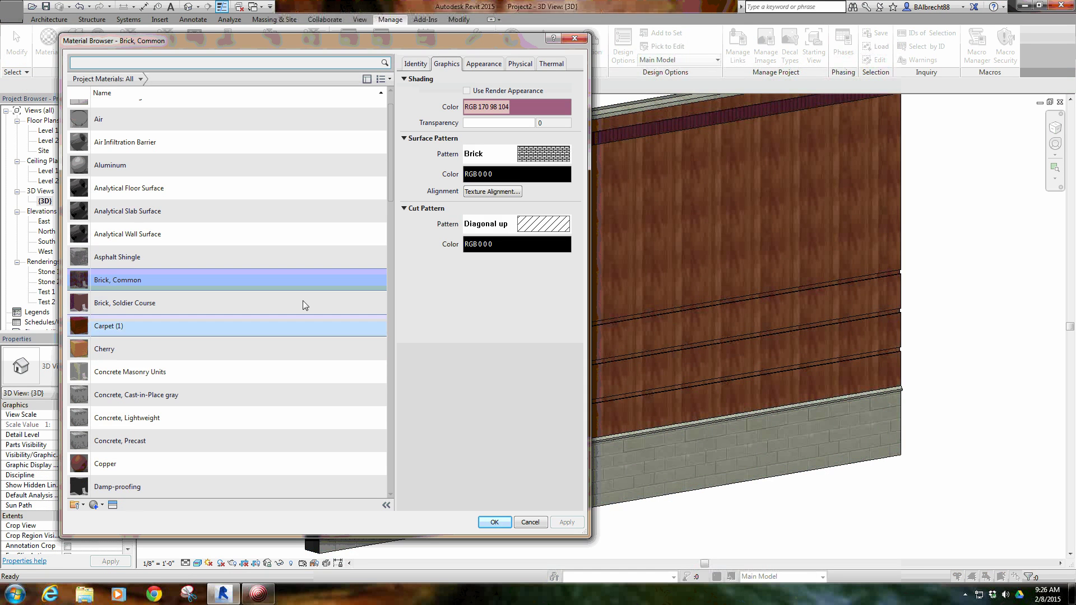
left_click(477, 65)
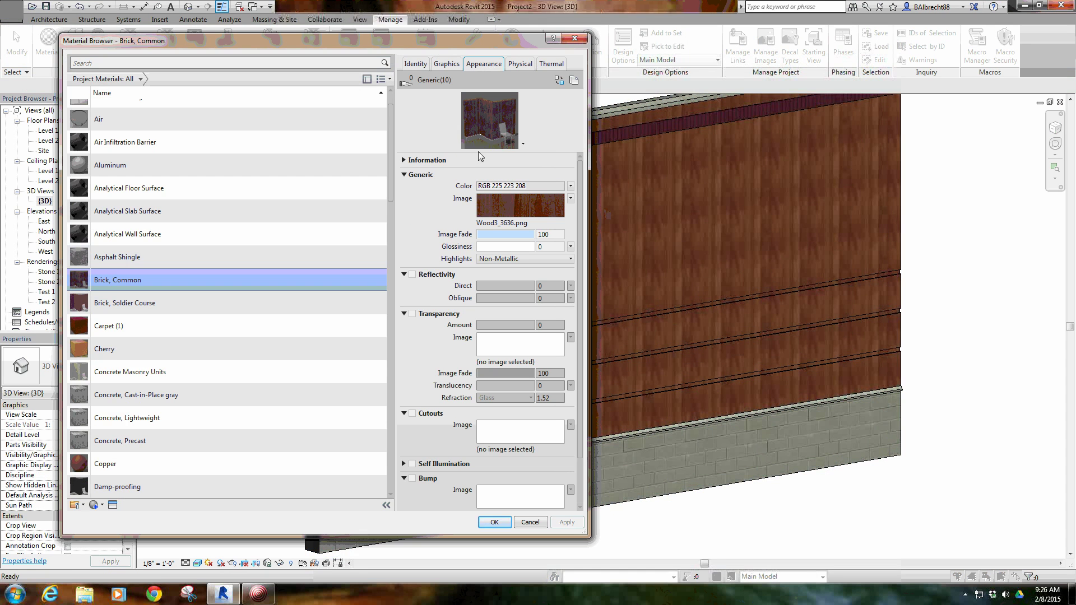
left_click(576, 41)
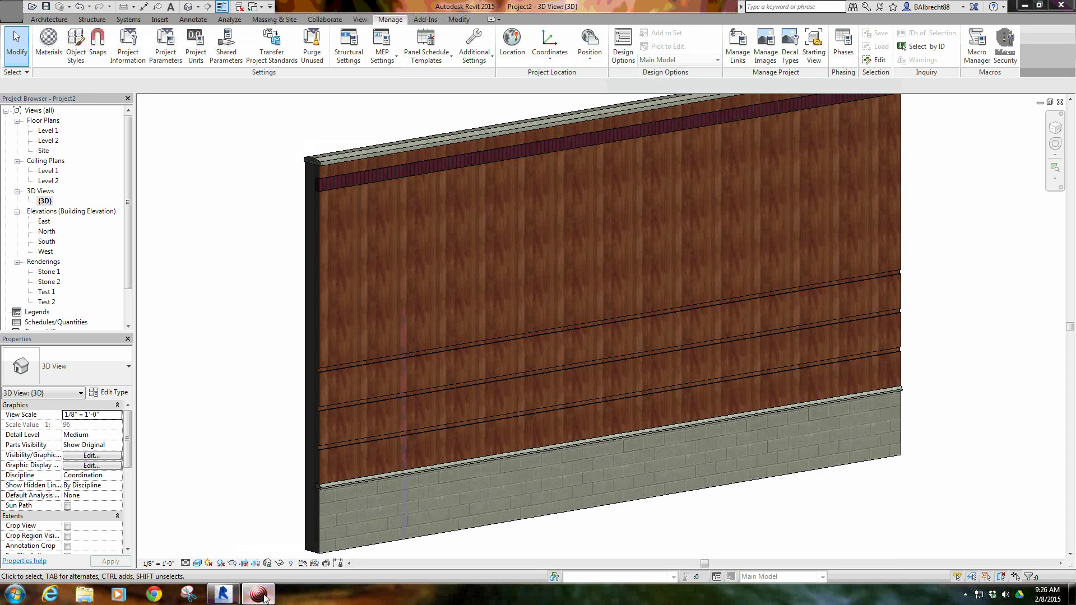